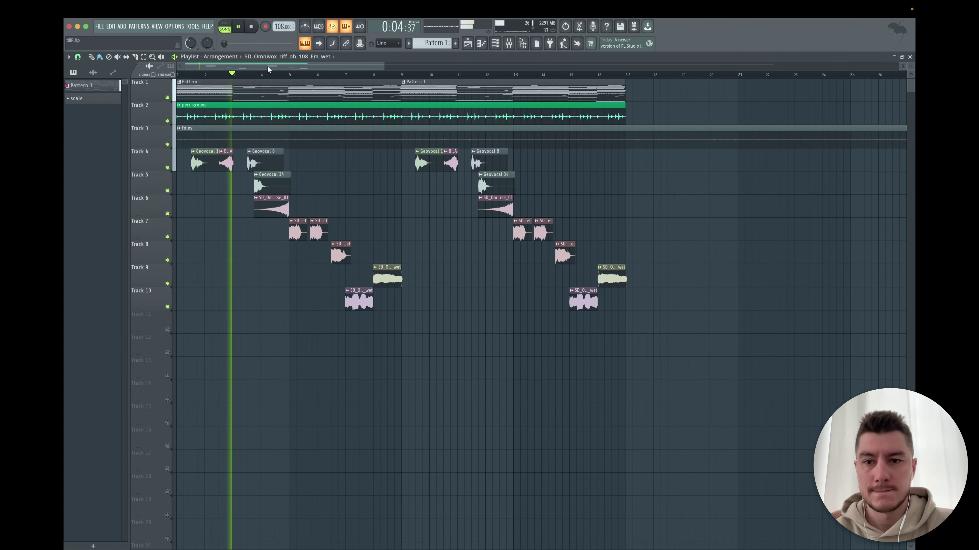
Show the channel rack and toggle the mute states of the bass and 808 channels
key(F6)
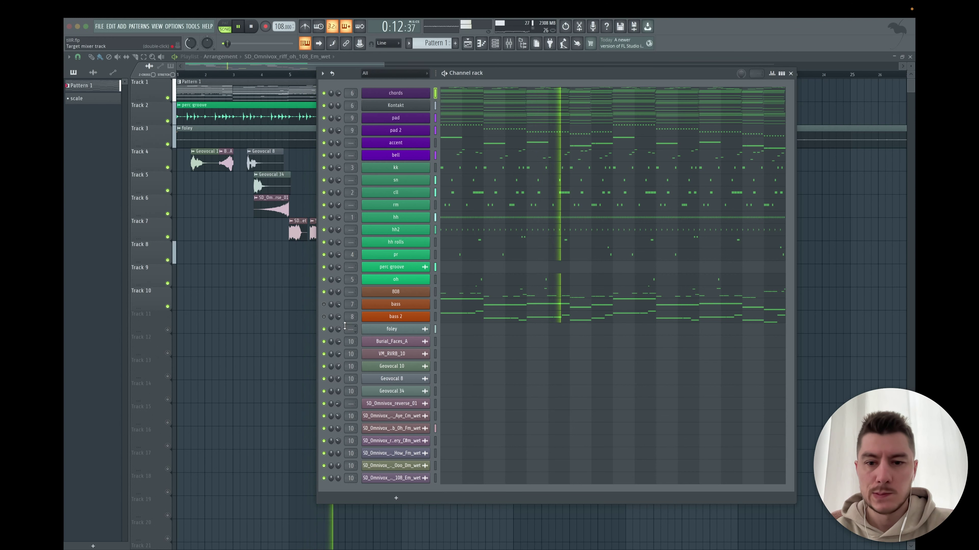
click(324, 304)
click(324, 292)
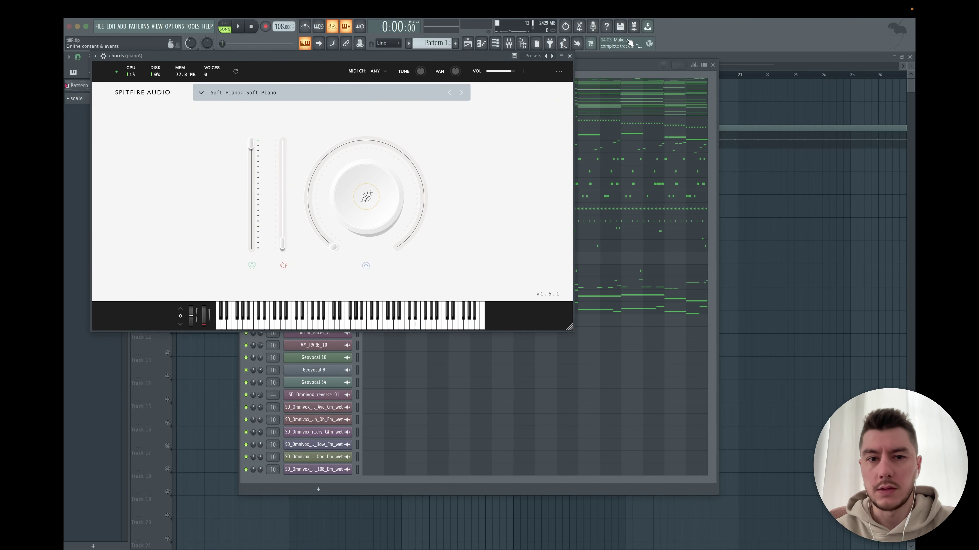
Close the chords instrument and examine the chords channel's notes in an enlarged piano roll
click(569, 56)
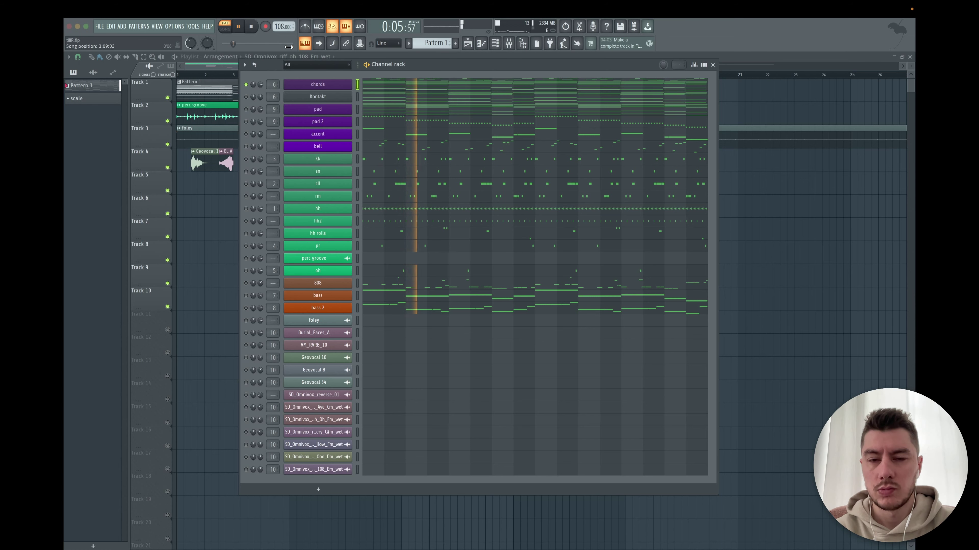
click(487, 86)
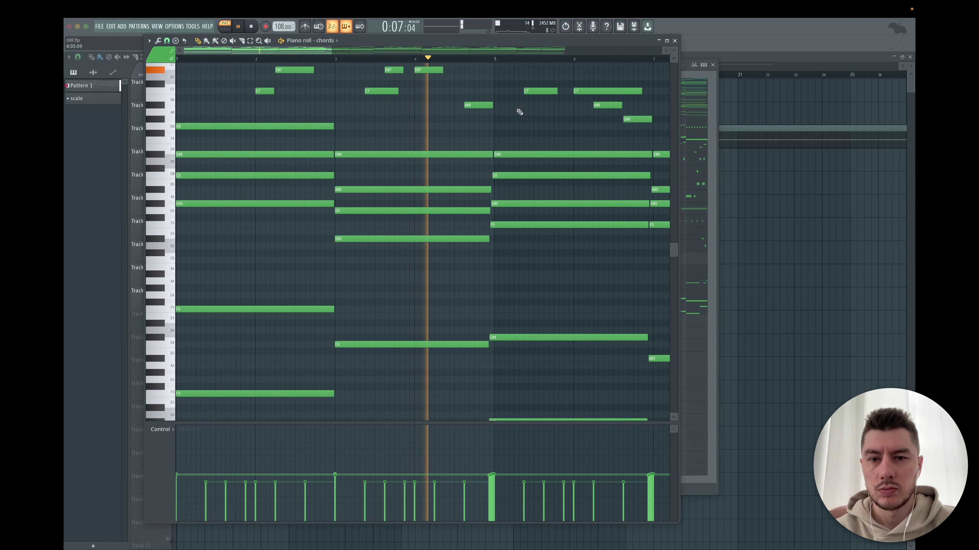
click(658, 40)
scroll(639, 174, up, 2)
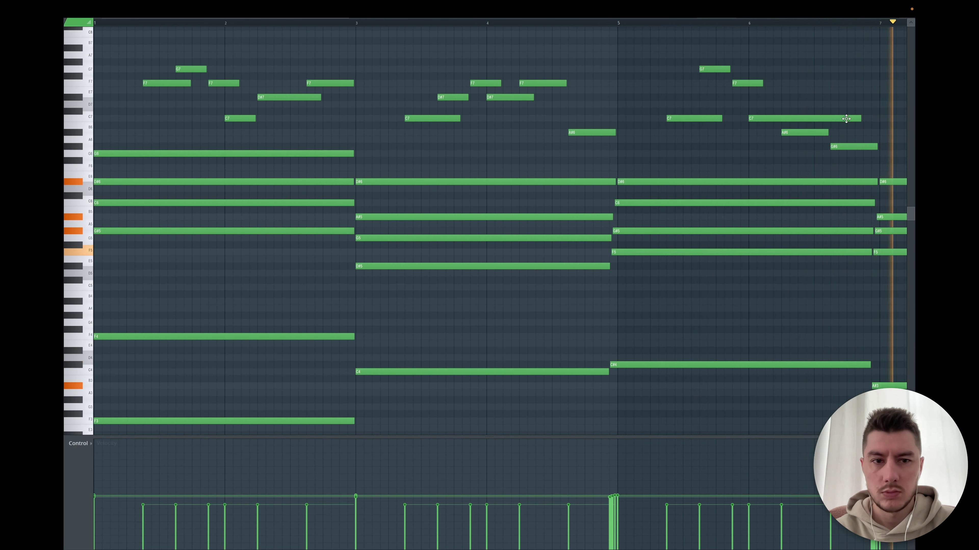
scroll(845, 119, down, 1)
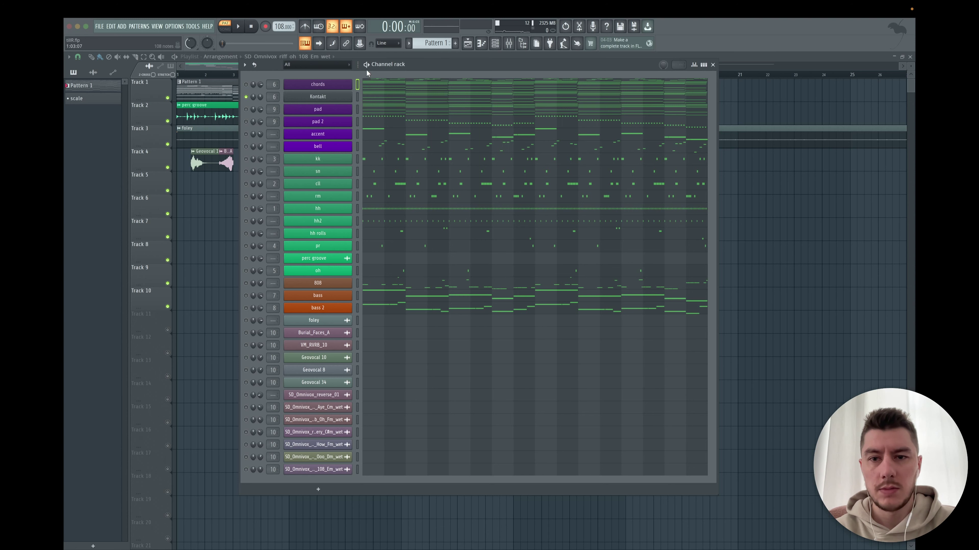
View the Kontakt channel's Hybrid Keys instrument, and examine its full 16-bar chord progression in the piano roll
click(335, 97)
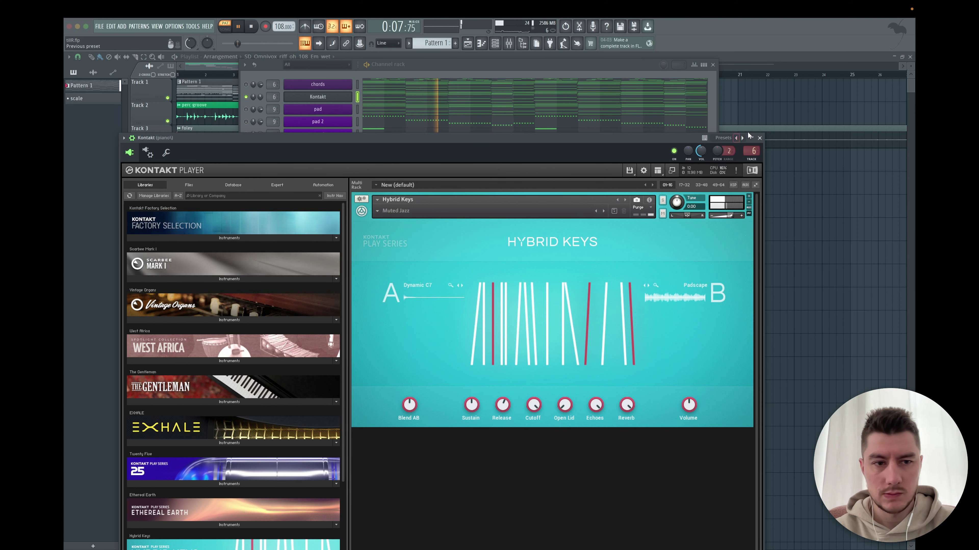
click(759, 138)
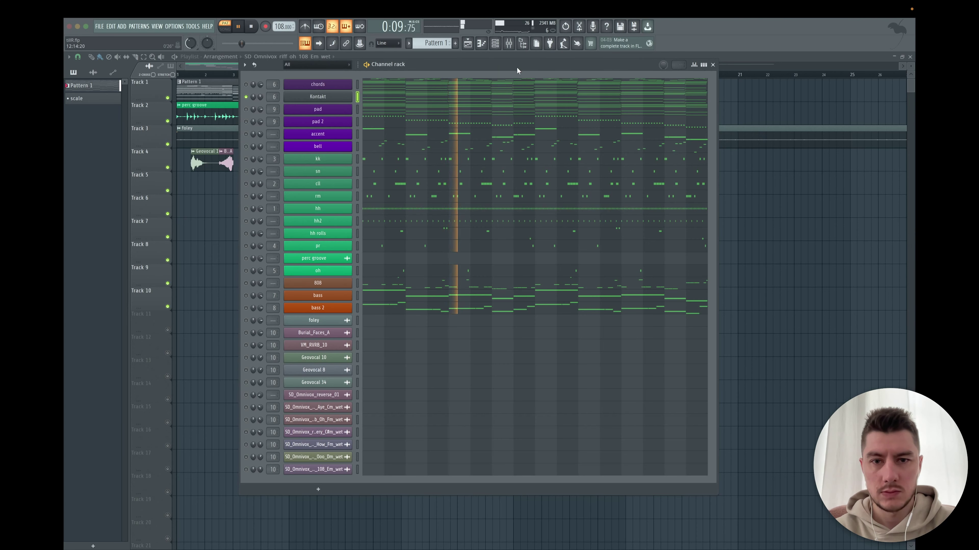
click(499, 100)
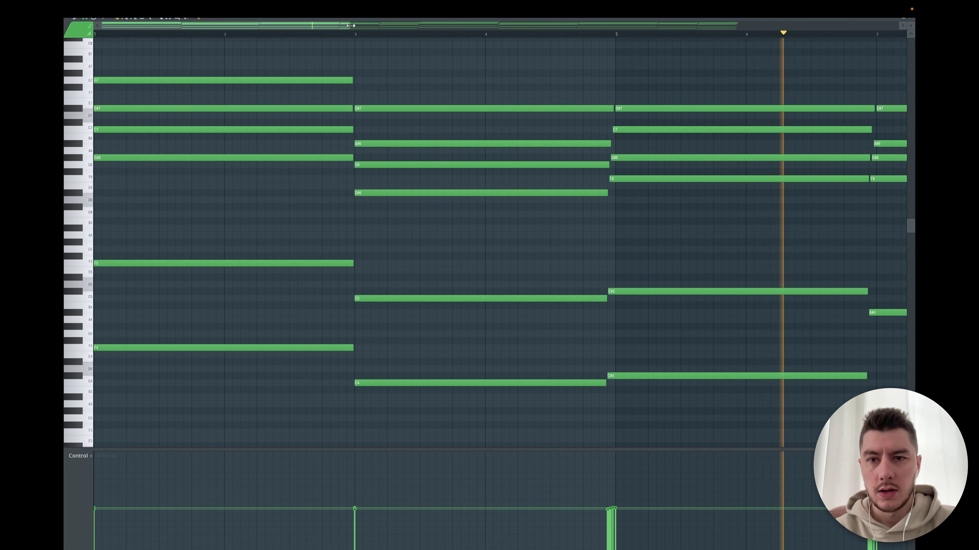
drag(349, 26, 755, 70)
scroll(756, 125, up, 2)
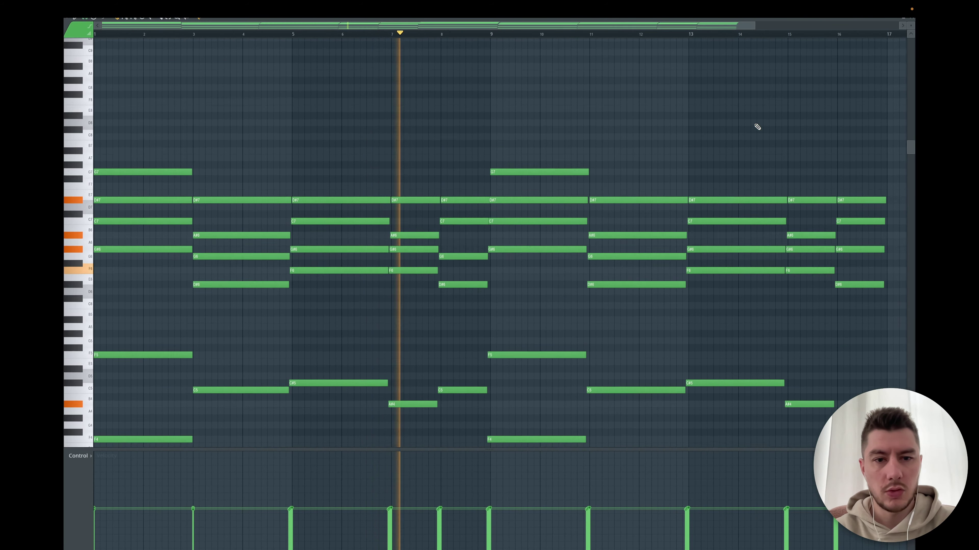
scroll(756, 124, down, 5)
scroll(798, 82, up, 3)
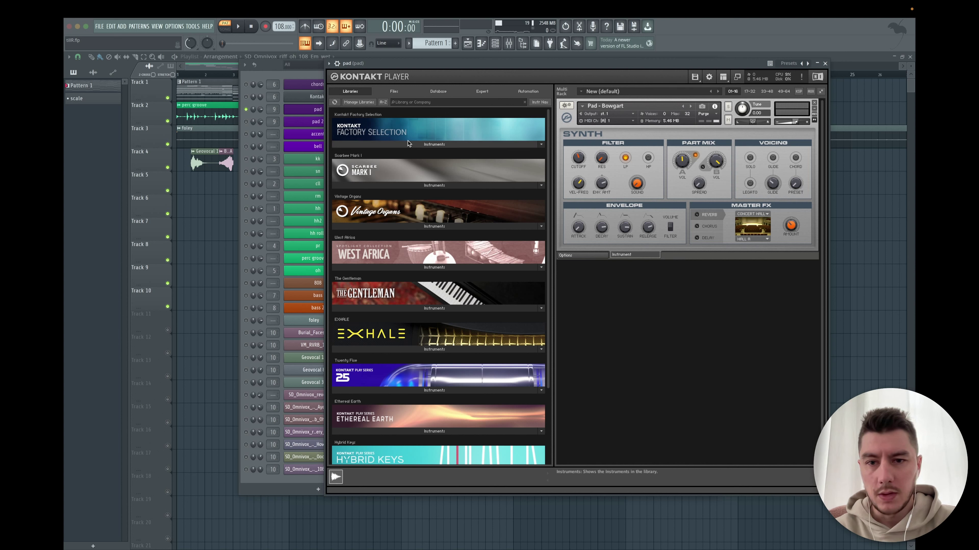
View the pad channel's Pad - Bowgart instrument and examine its notes in the piano roll during playback
click(444, 147)
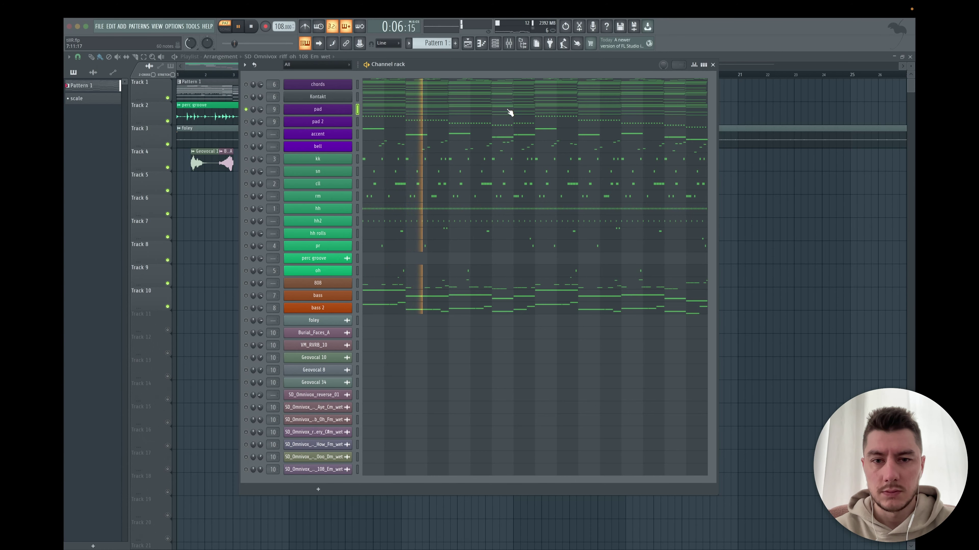
click(510, 112)
scroll(636, 158, down, 5)
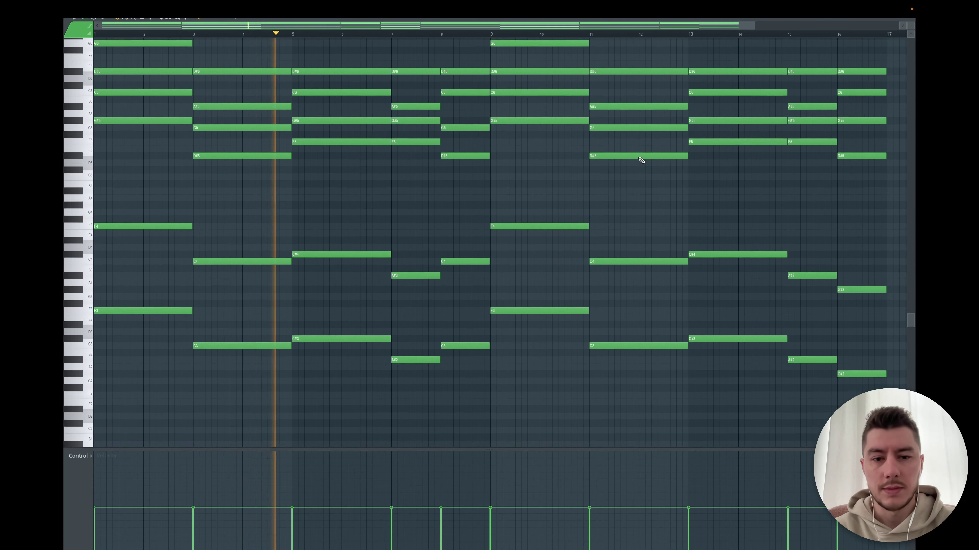
scroll(641, 160, up, 2)
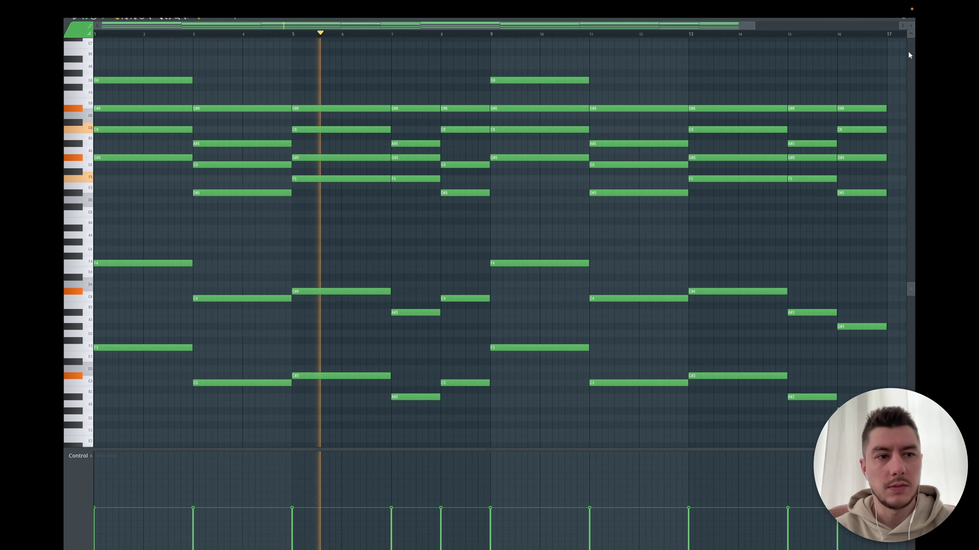
click(911, 20)
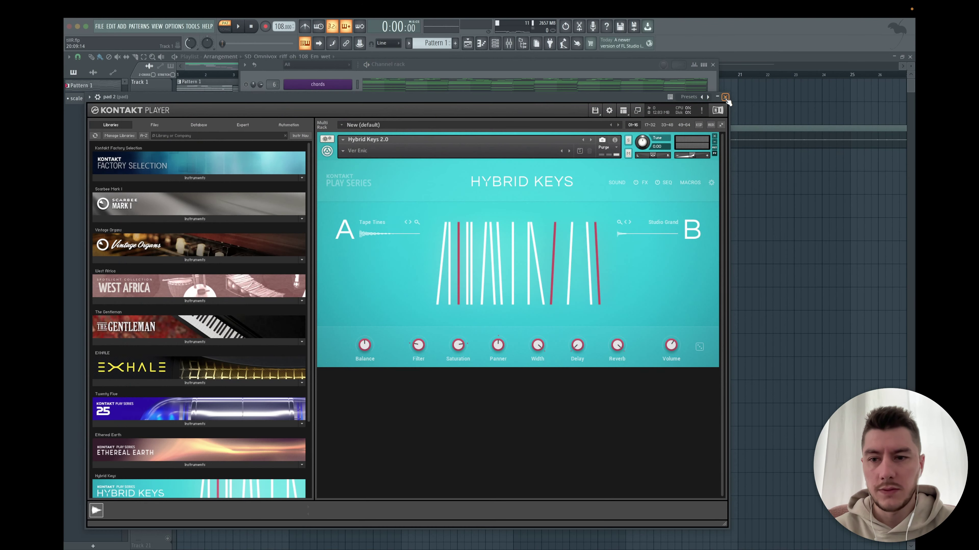
Close the pad 2 instrument, play the pattern and examine pad 2's repeated notes in the piano roll
click(725, 97)
key(space)
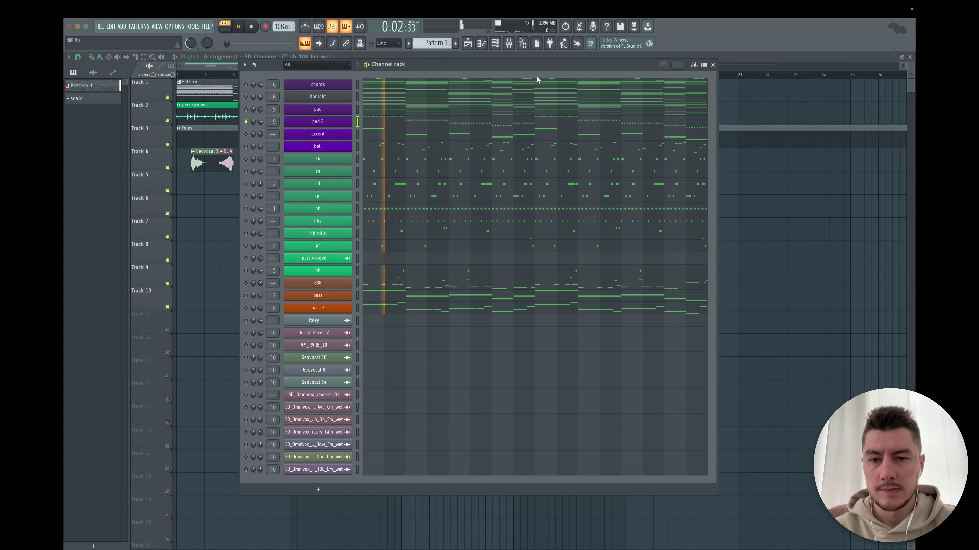
click(406, 146)
scroll(594, 172, up, 3)
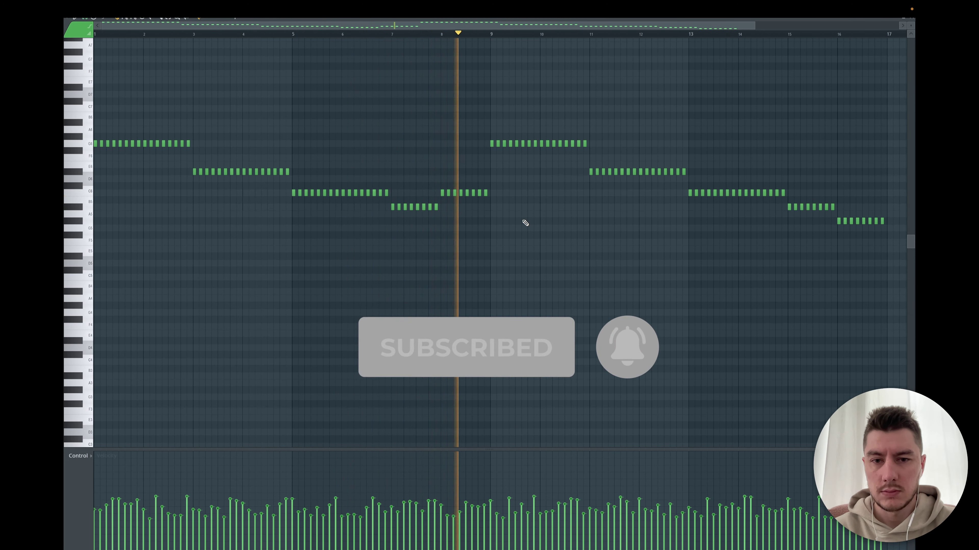
key(space)
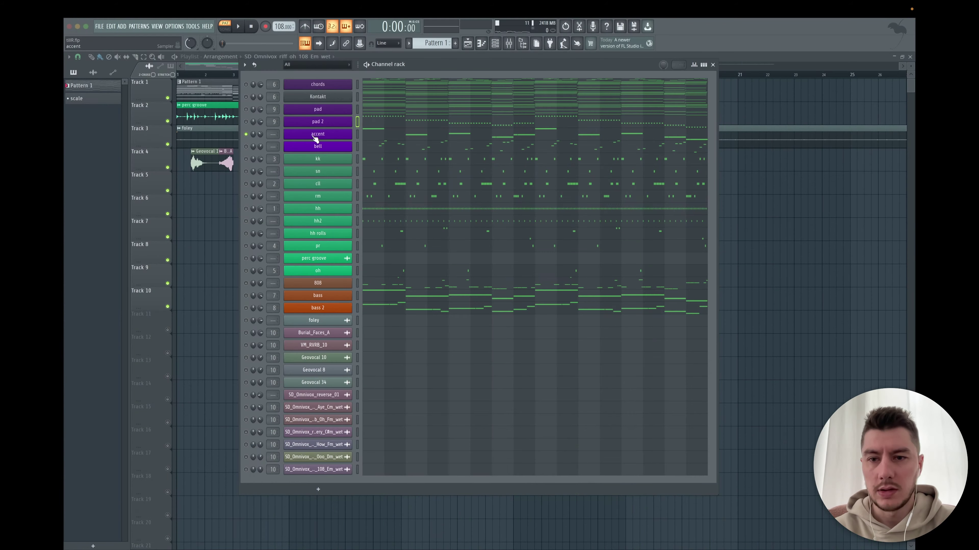
Preview the accent channel's bell sample in the sampler and examine its notes in the piano roll
click(313, 136)
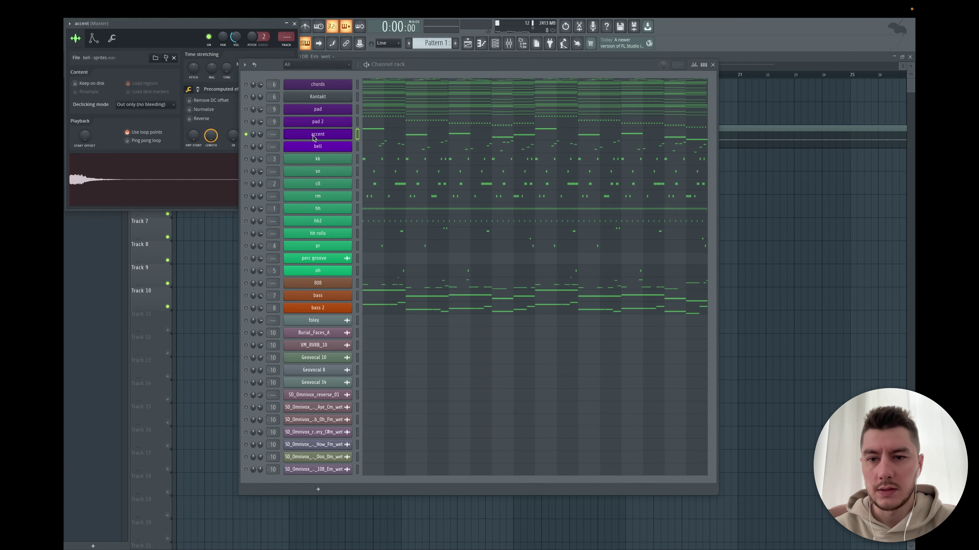
click(153, 189)
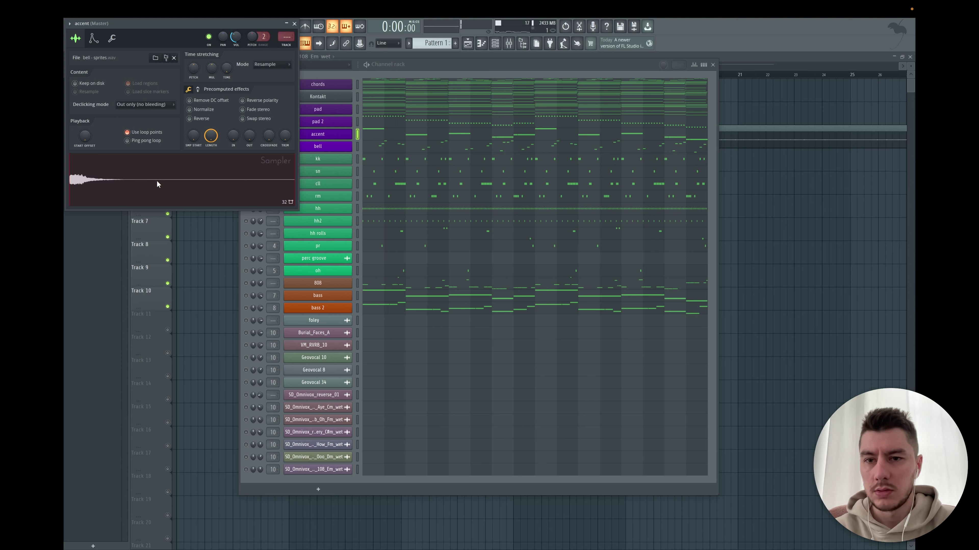
click(295, 24)
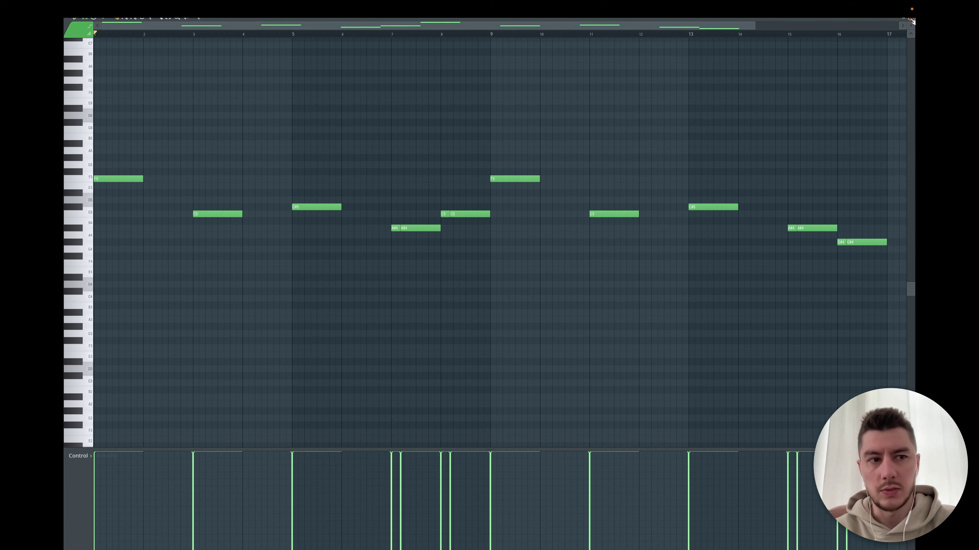
click(912, 19)
Solo the bell channel, view its sampler settings and listen to the bell melody
click(262, 155)
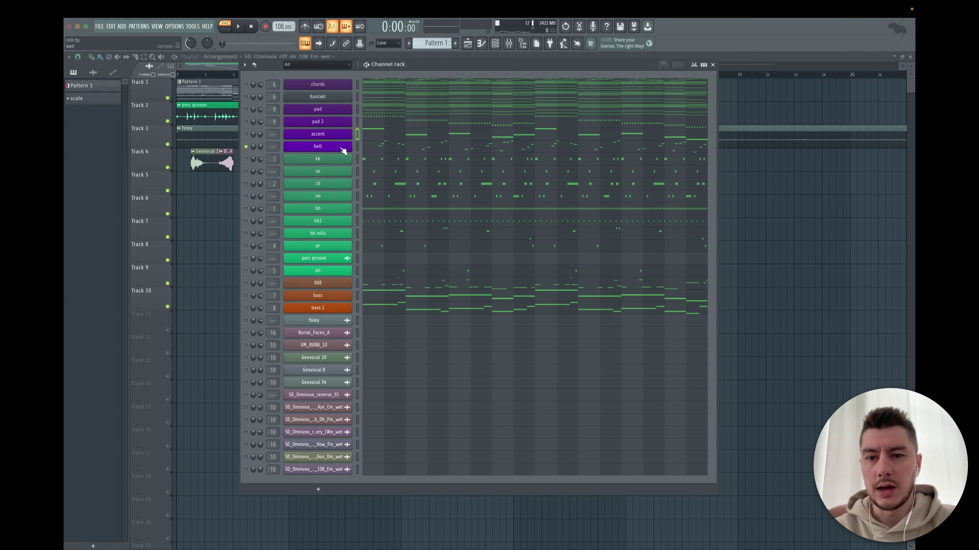
click(343, 150)
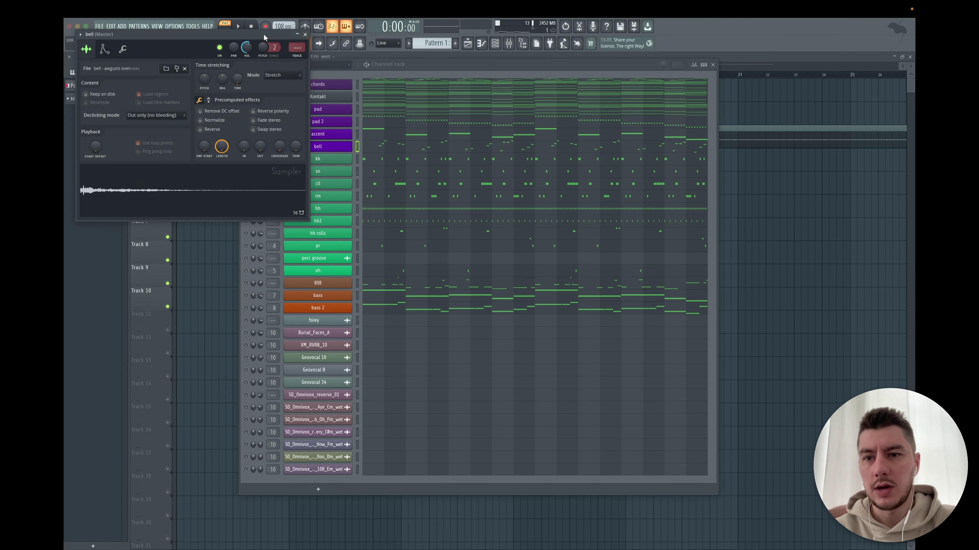
drag(264, 37, 268, 51)
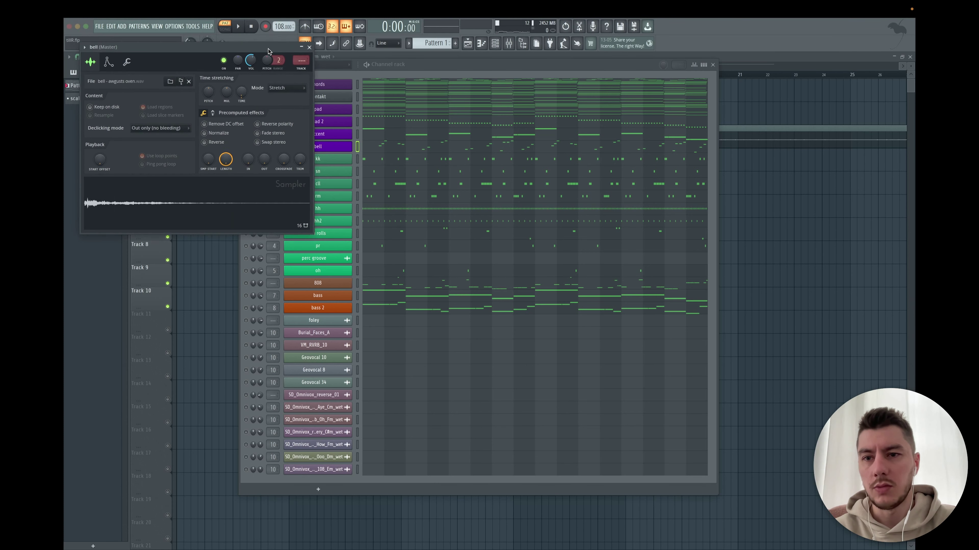
click(301, 47)
key(space)
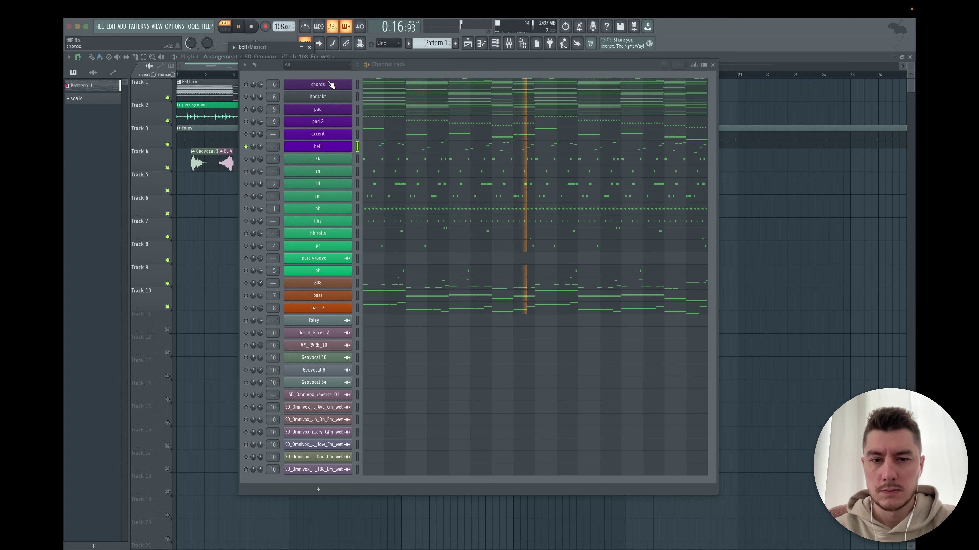
key(space)
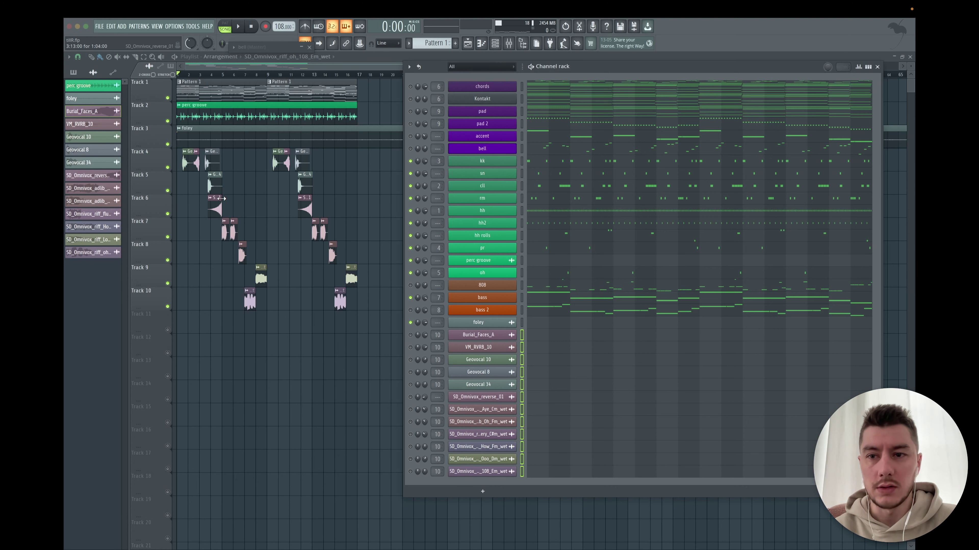
Play the arrangement with the drum, bass and foley channels active
key(space)
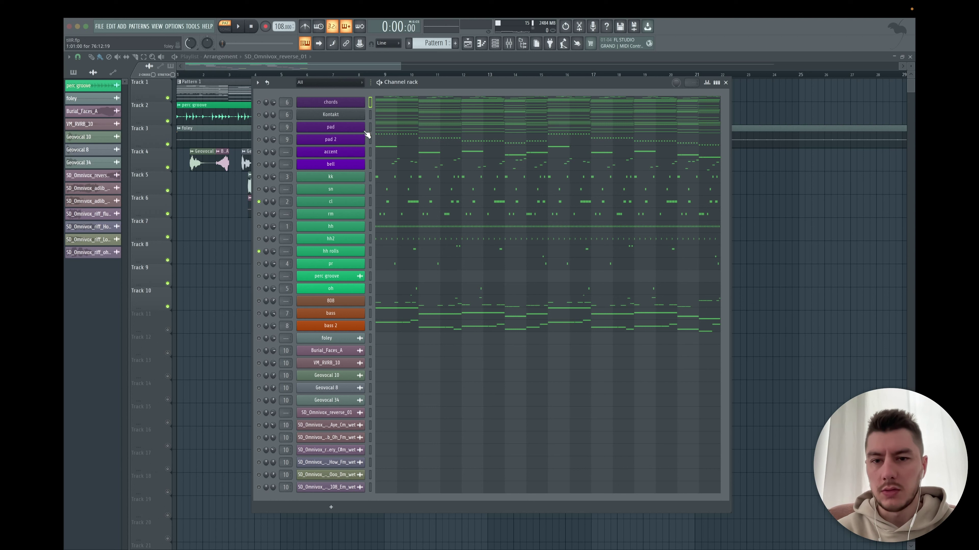
Color the channels from chords through bell with a gradient from violet #520D91 to muted purple #674387
drag(370, 101, 373, 156)
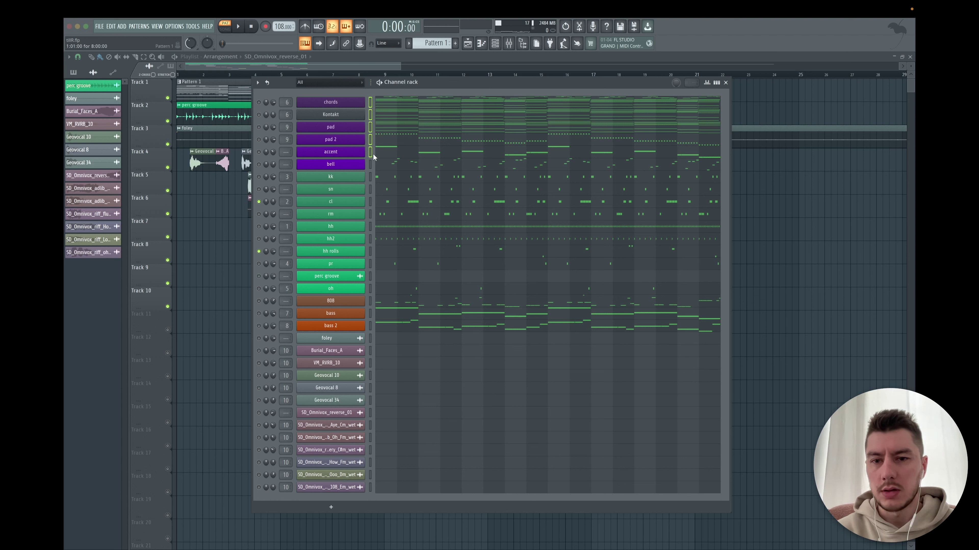
click(258, 83)
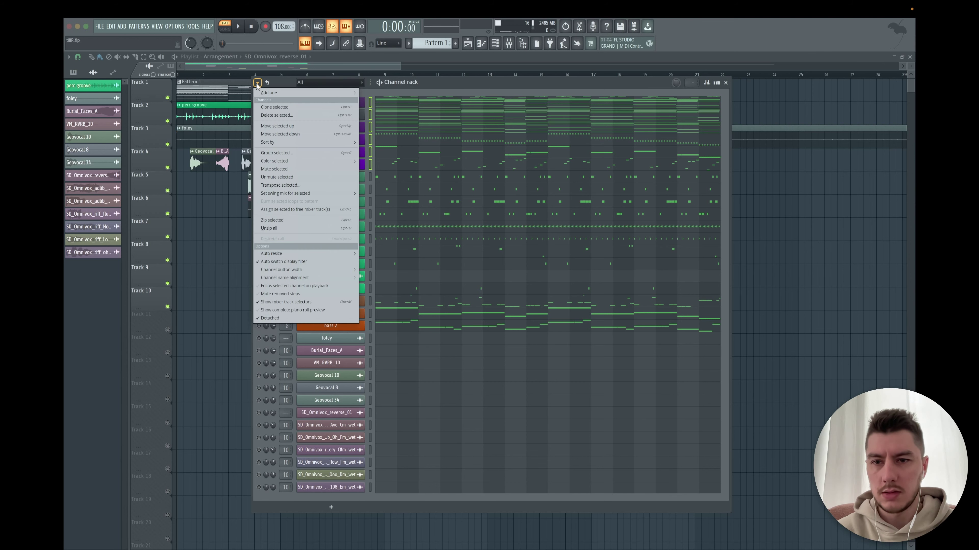
mouse_move(306, 161)
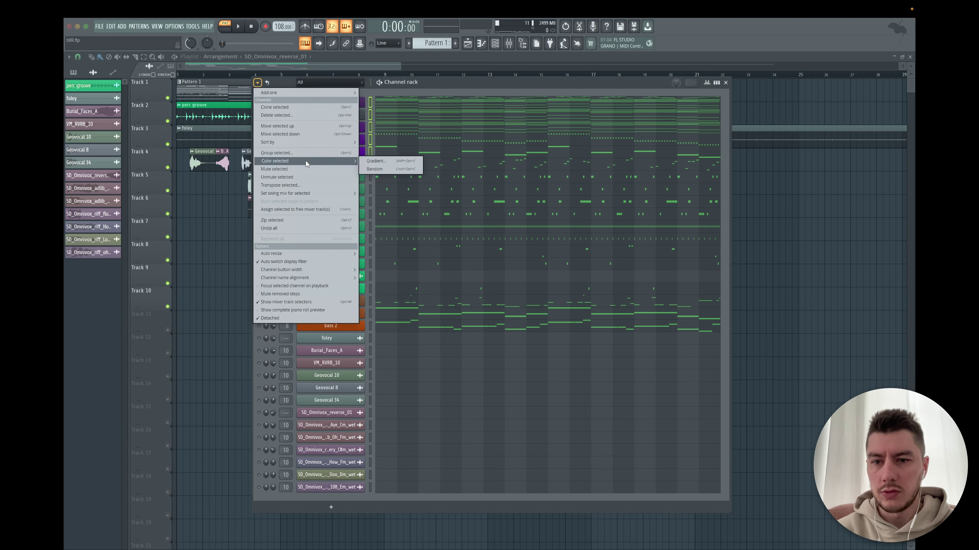
click(392, 160)
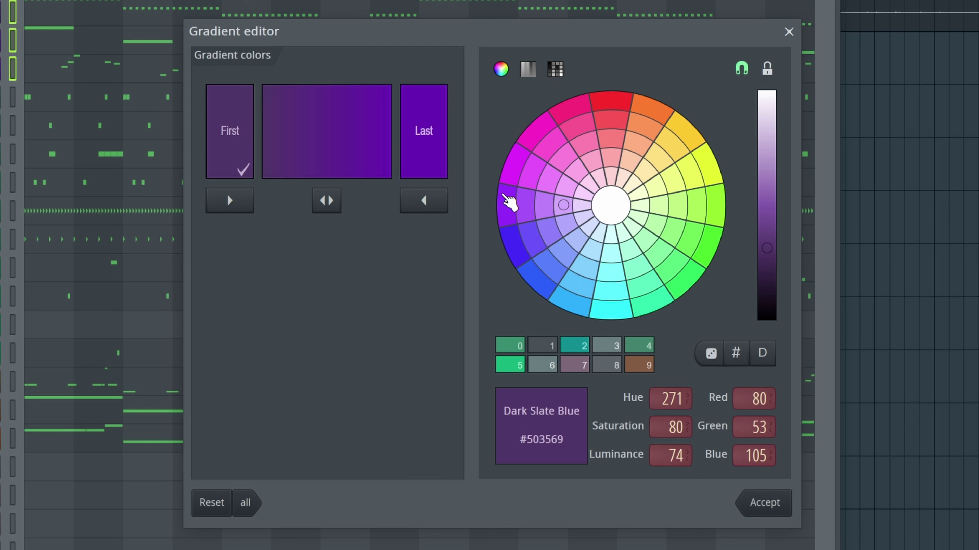
click(506, 211)
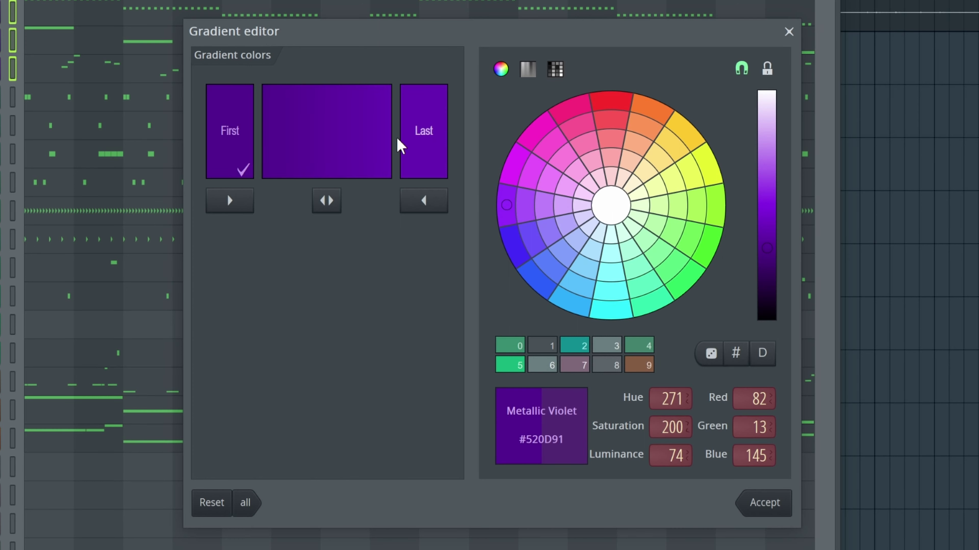
click(438, 156)
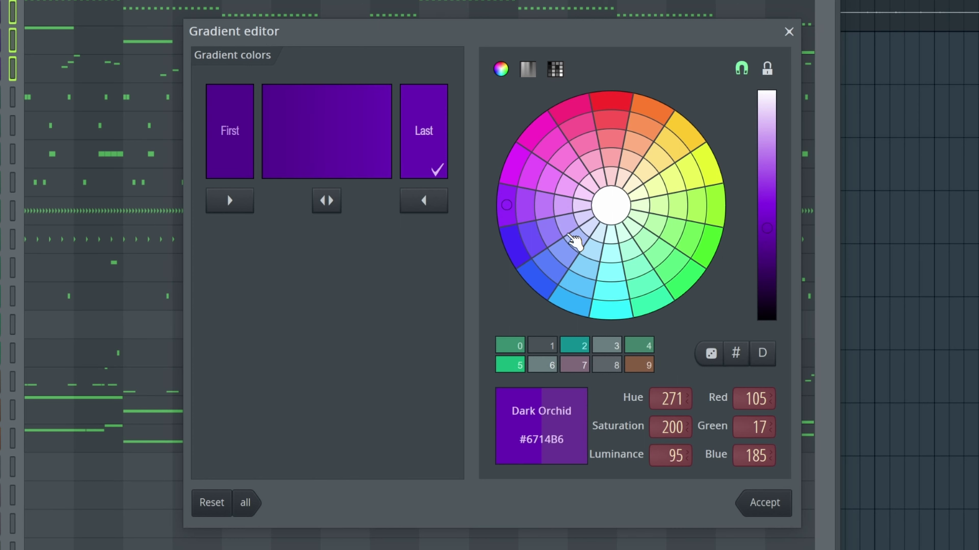
click(564, 206)
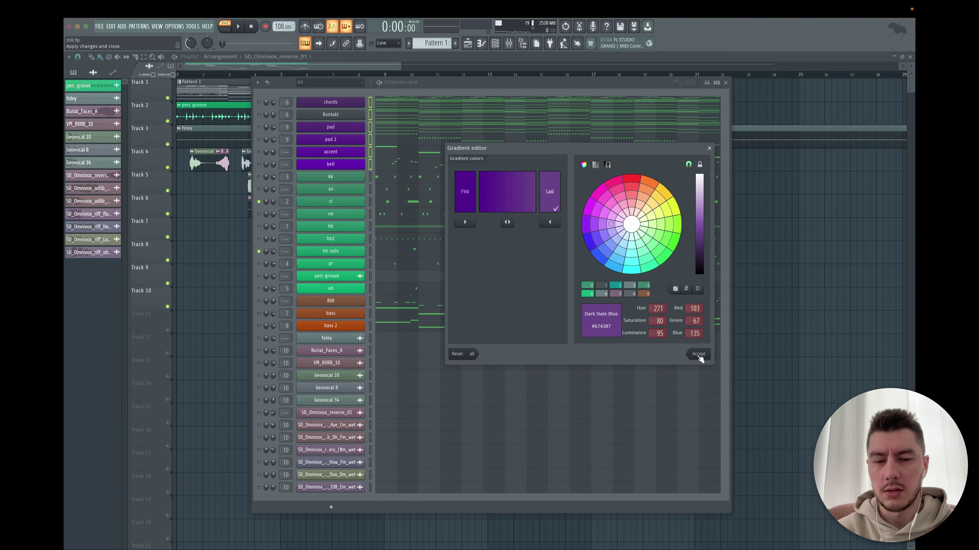
click(698, 355)
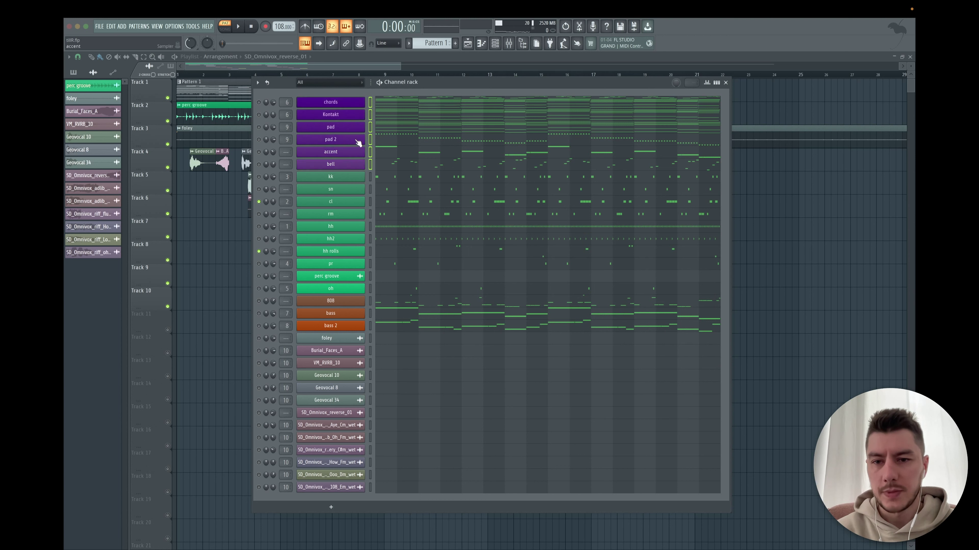
Select the drum channels from kk through oh, then solo bass 2 and listen to its part
drag(370, 178, 370, 289)
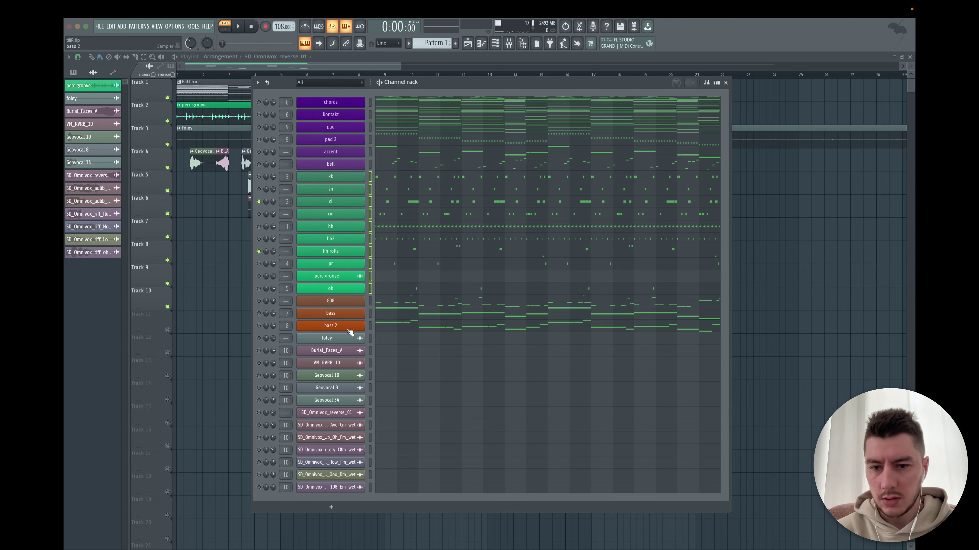
right_click(263, 328)
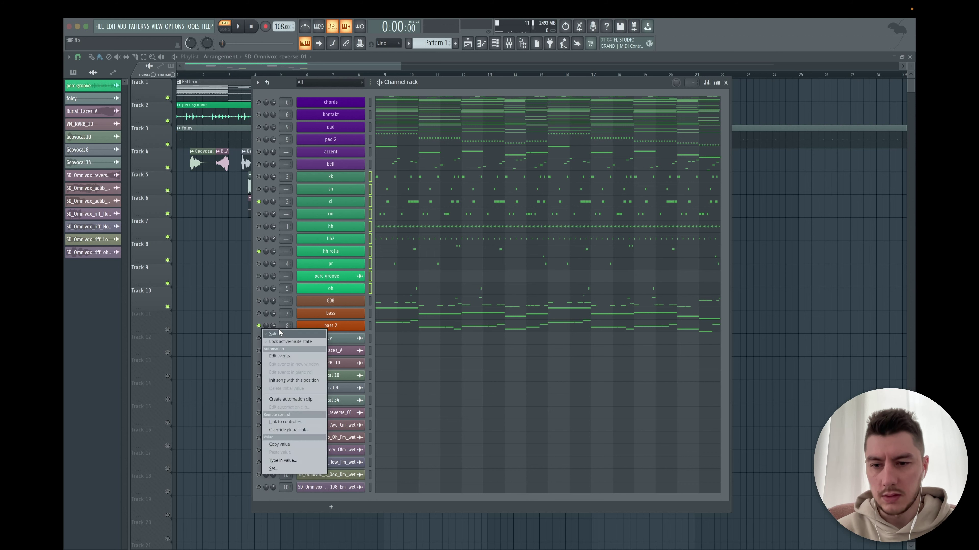
click(275, 334)
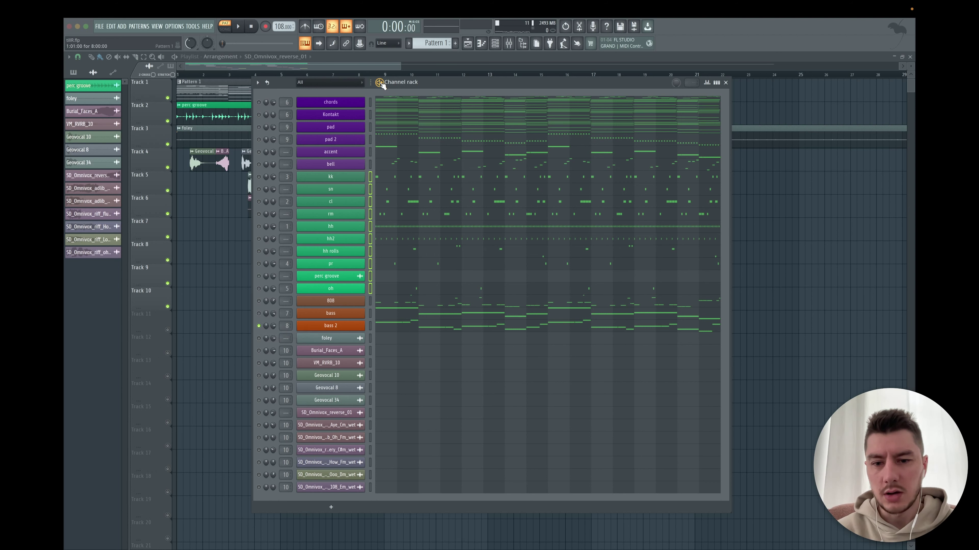
key(space)
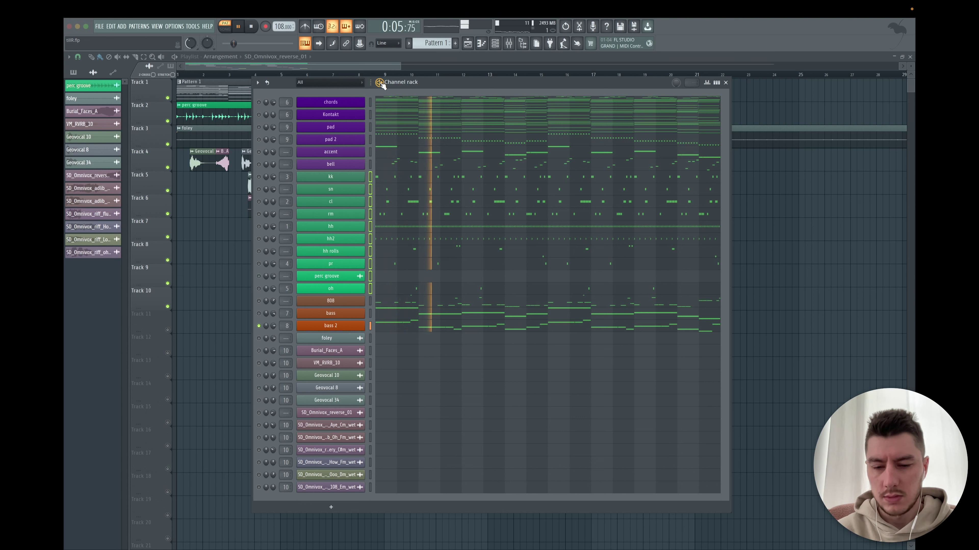
key(space)
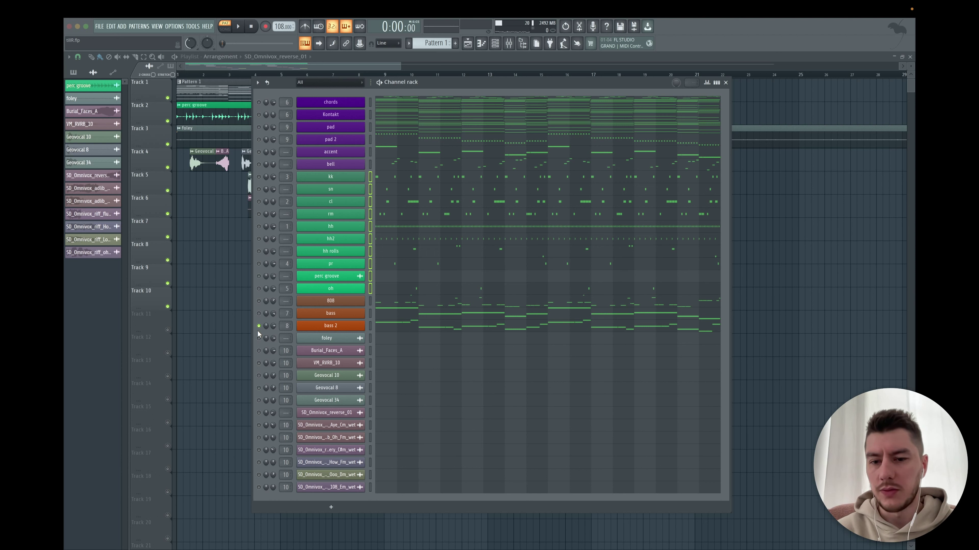
Change the foley channel's color to Dark Turquoise #13CED3
click(326, 338)
right_click(326, 338)
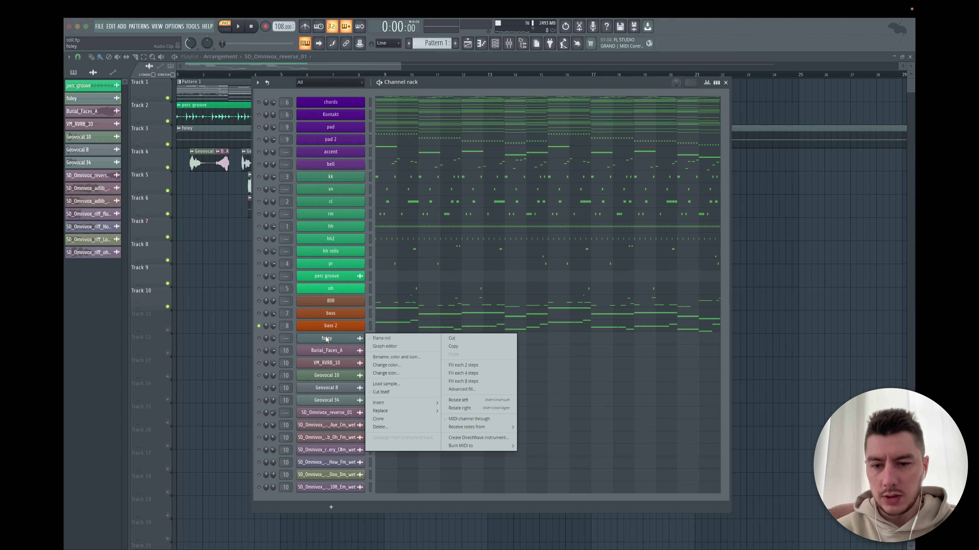
click(403, 366)
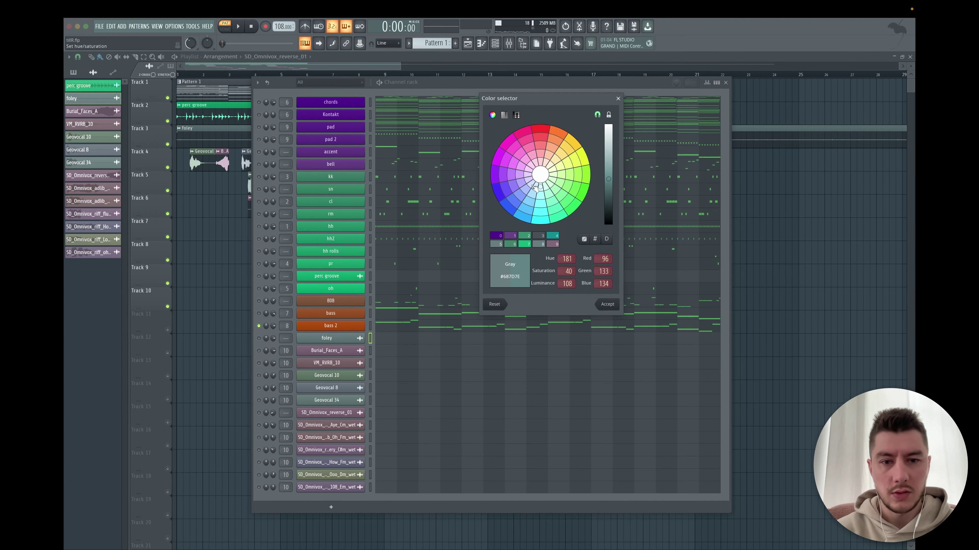
click(542, 223)
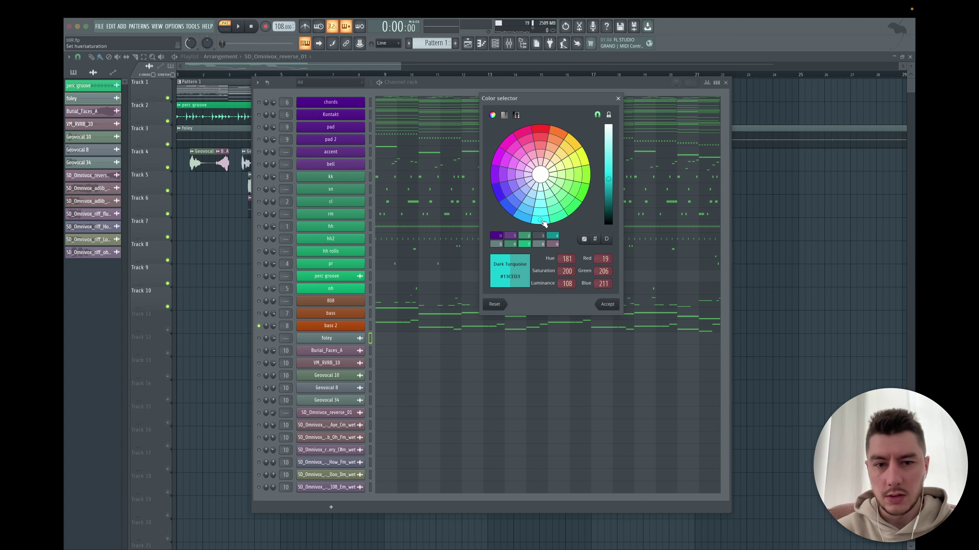
click(607, 305)
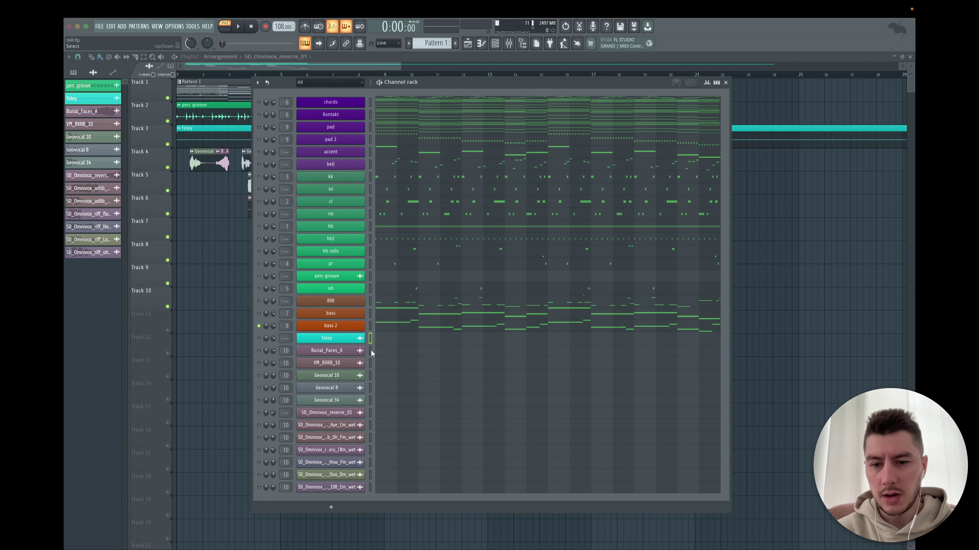
Color all channels from Burial_Faces_A to the last vocal sample with a gradient from lime yellow to Dark Khaki #8E994D
drag(371, 349, 371, 487)
click(257, 82)
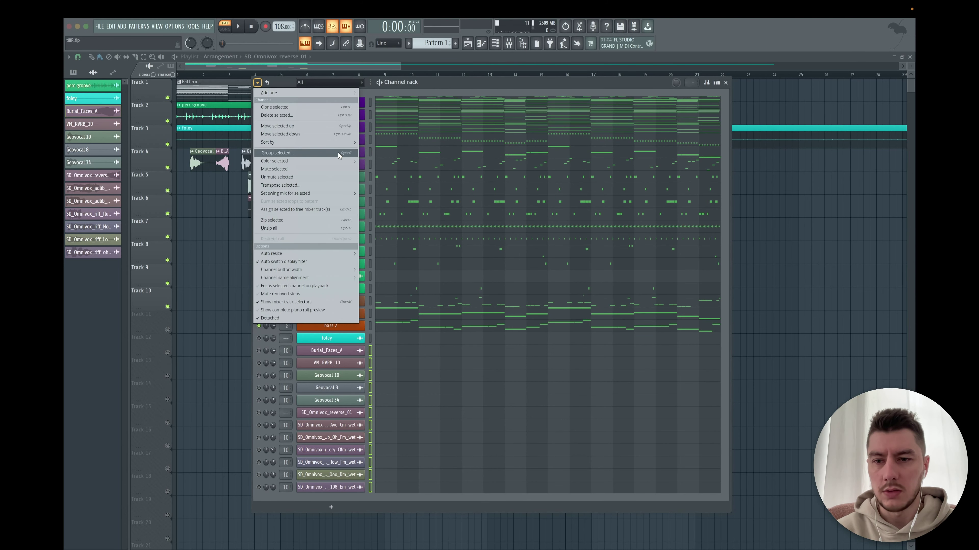
mouse_move(339, 162)
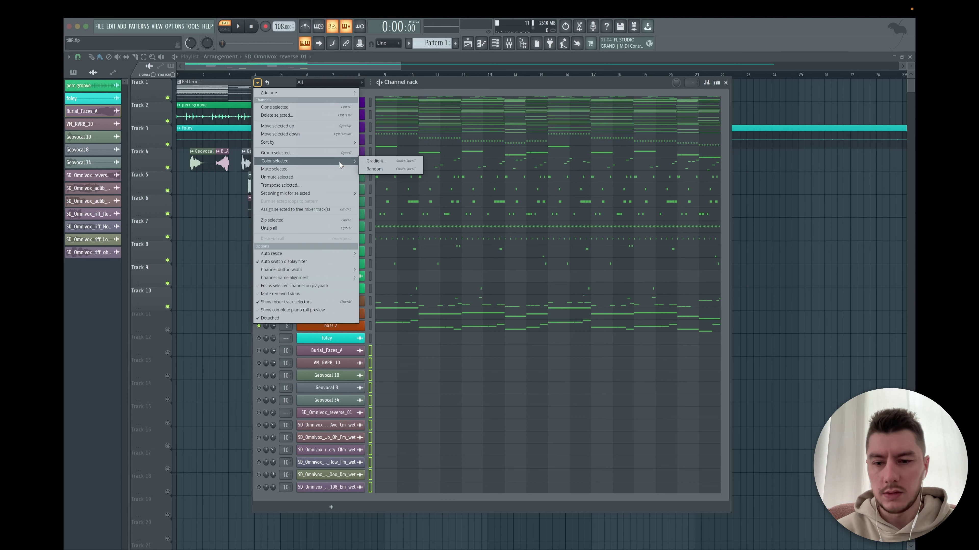
click(384, 161)
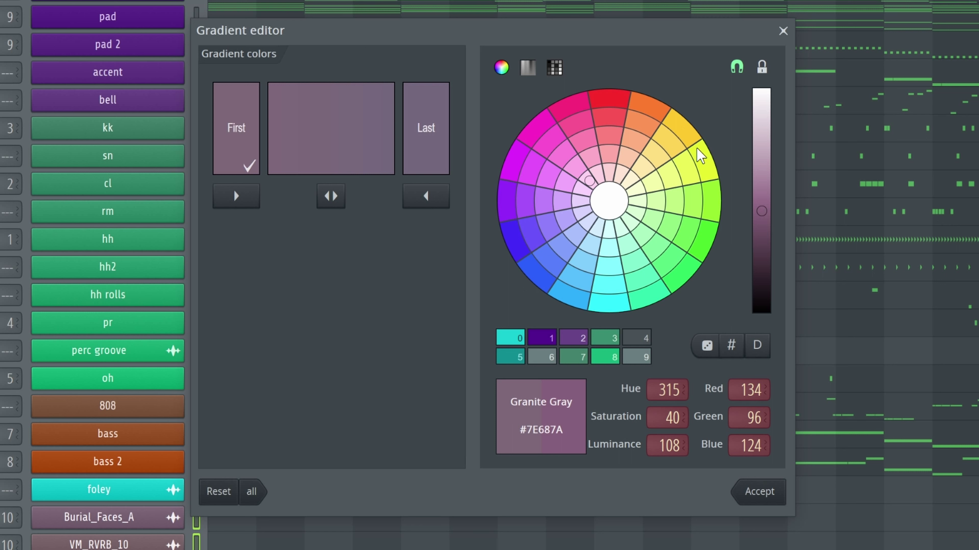
click(703, 164)
click(426, 129)
click(656, 181)
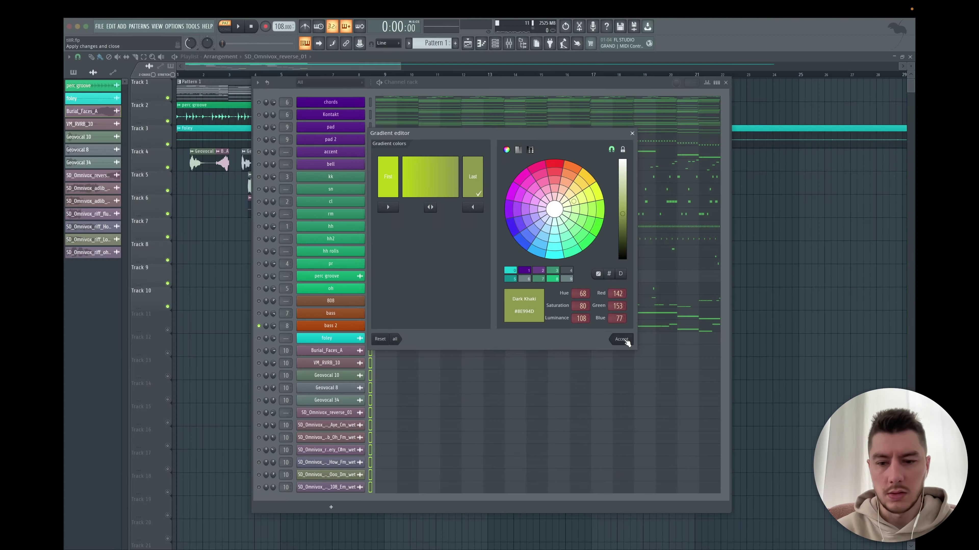
click(626, 341)
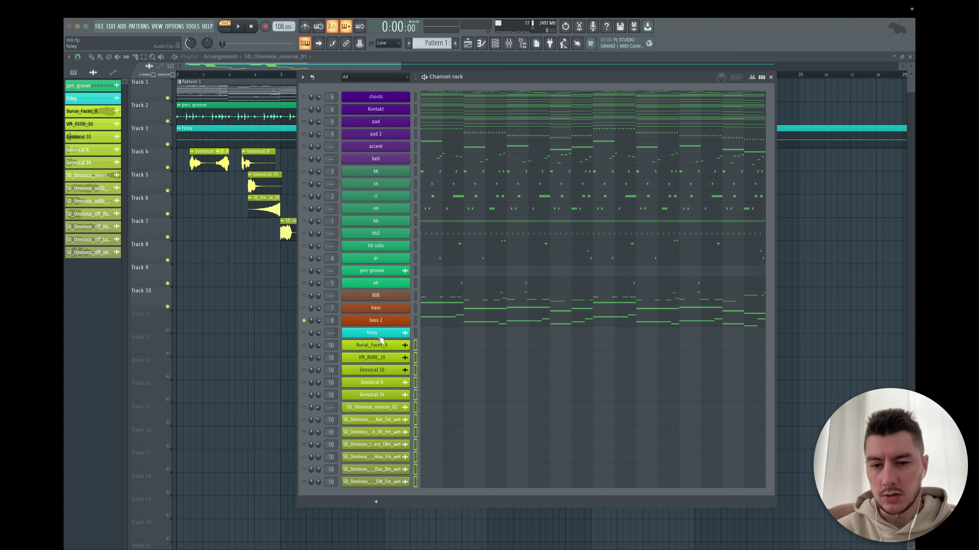
click(509, 43)
drag(550, 256, 555, 231)
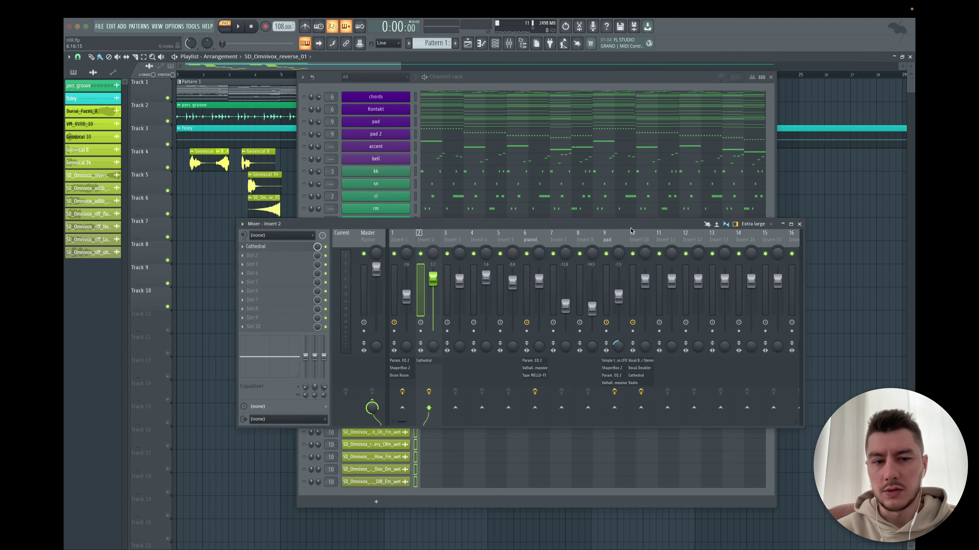
click(801, 224)
Rename the Burial_Faces_A channel as Vox 1
right_click(408, 345)
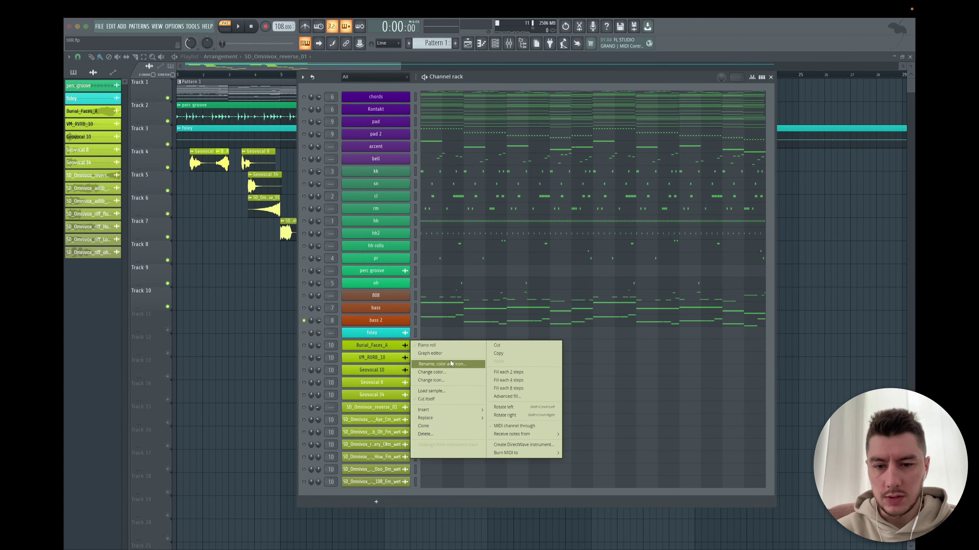
click(452, 364)
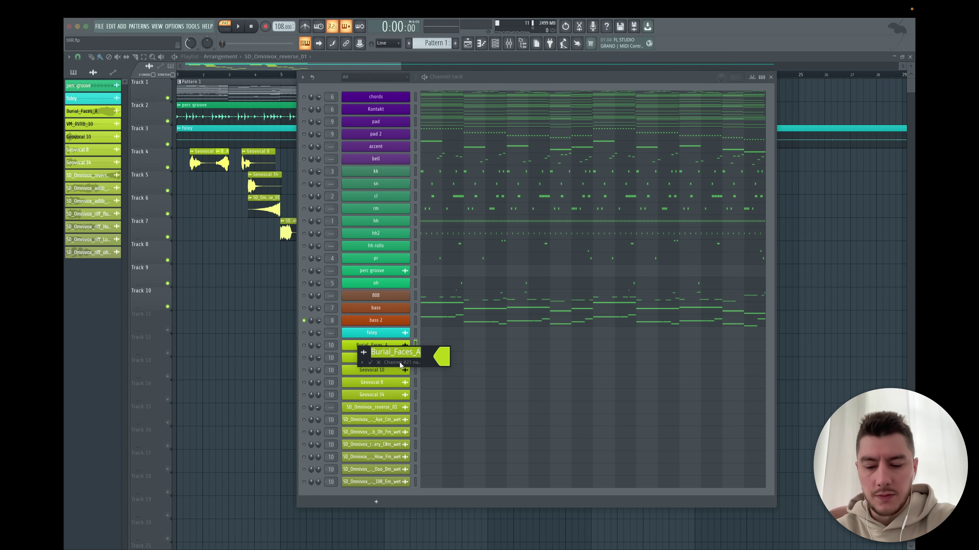
text(Vox )
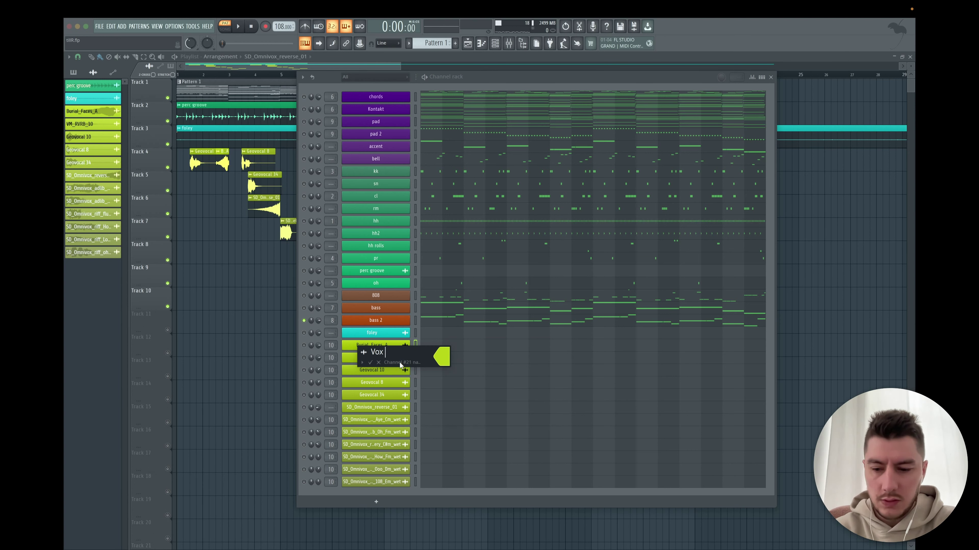
text(1)
key(Return)
Rename the VM_RVRB_10 channel as Vox 2 and number the remaining vocal channels in order from Vox 3 to Vox 12
right_click(403, 365)
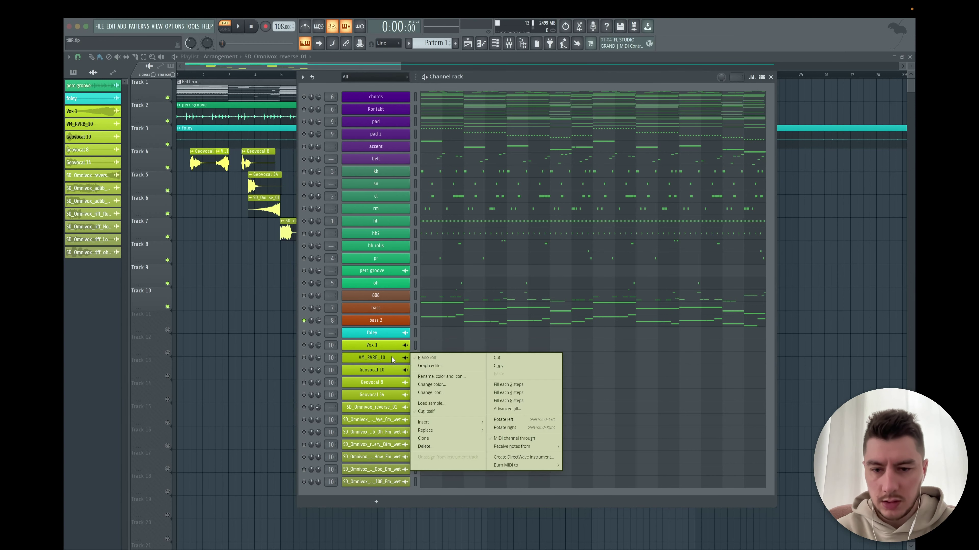
click(450, 377)
text(Vox 2)
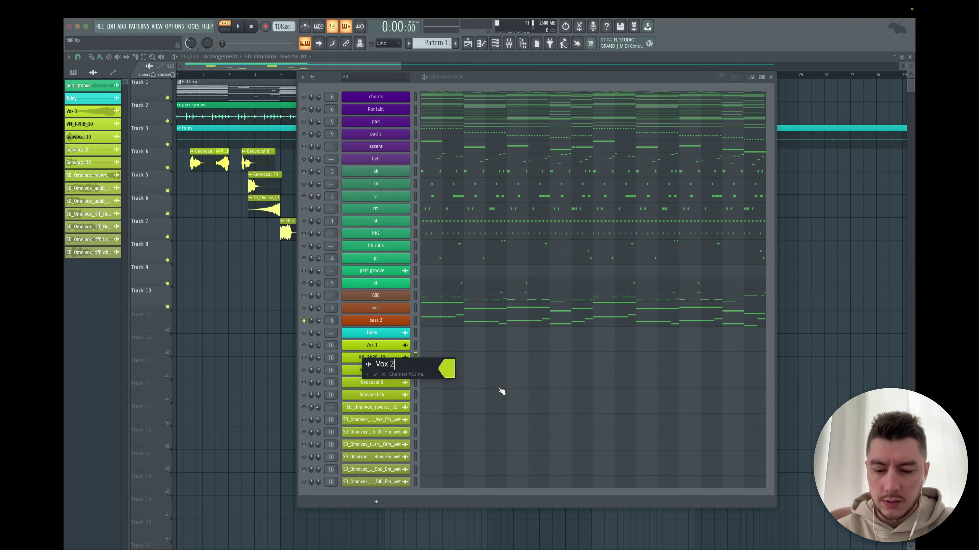
key(ctrl+a)
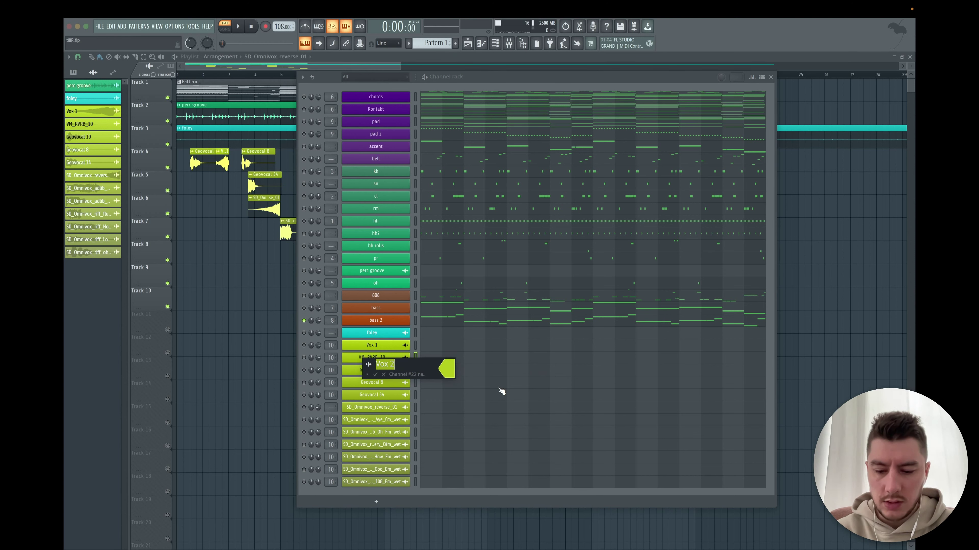
click(375, 374)
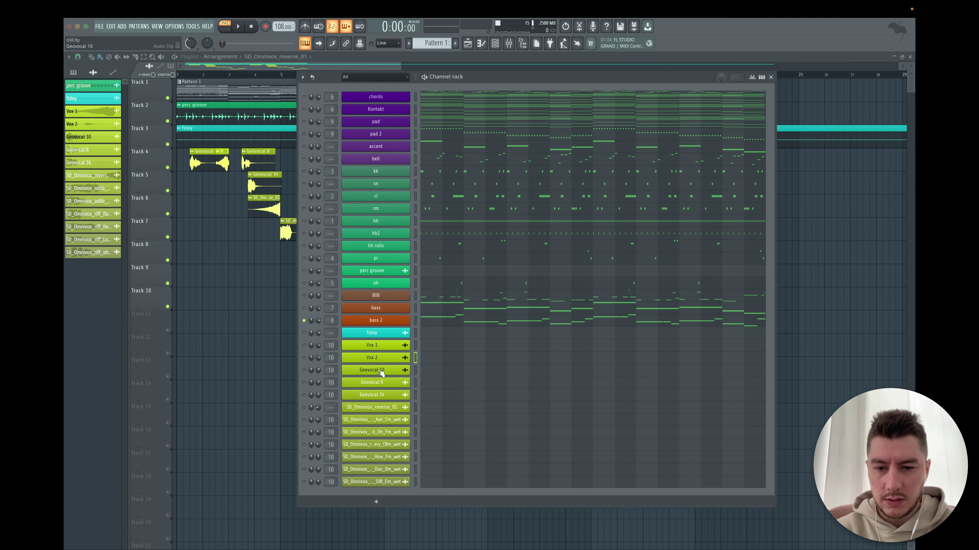
right_click(377, 370)
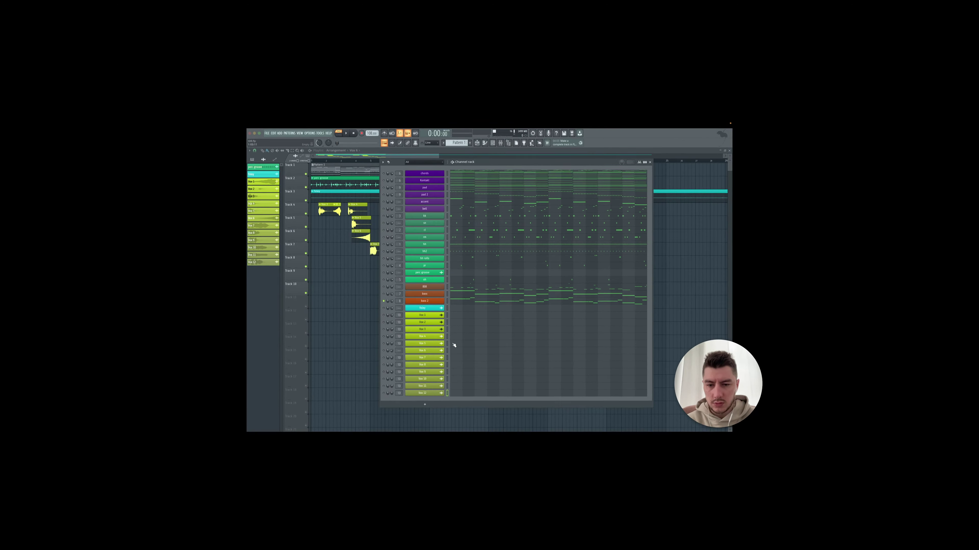
Recolor the channels Vox 1 through Vox 12 with a golden yellow gradient
click(356, 134)
mouse_move(369, 189)
click(462, 214)
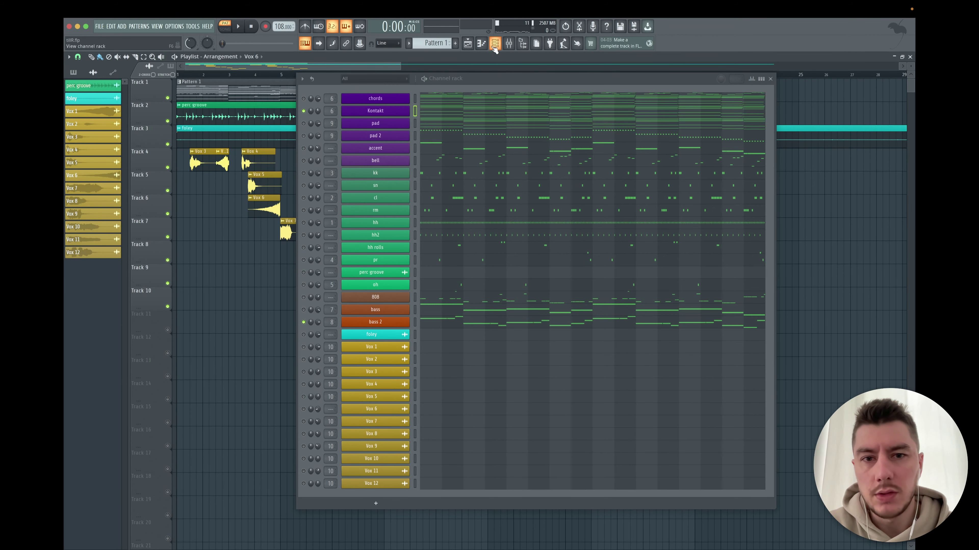
Open the mixer at the piano insert and view the Hybrid Keys instrument on the Kontakt channel
click(508, 42)
drag(501, 165, 471, 165)
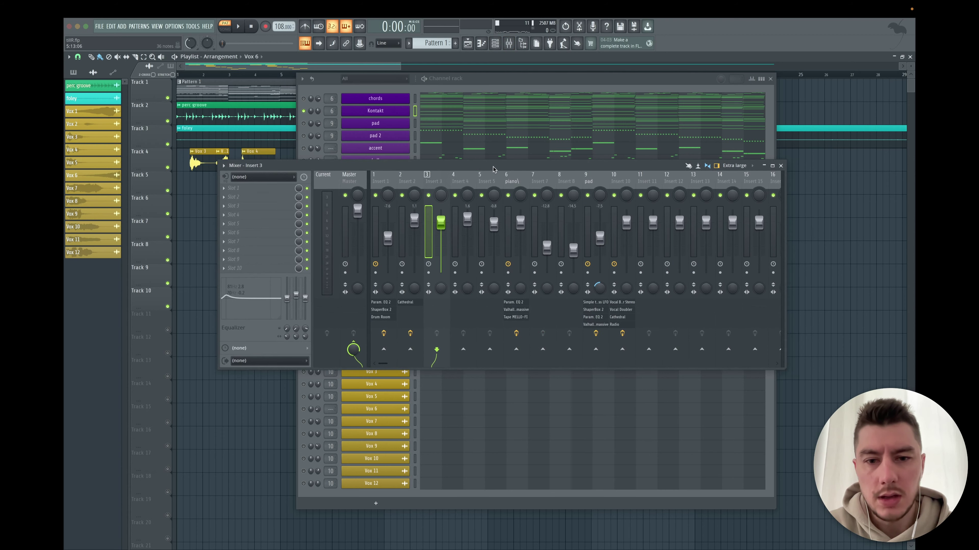
click(515, 208)
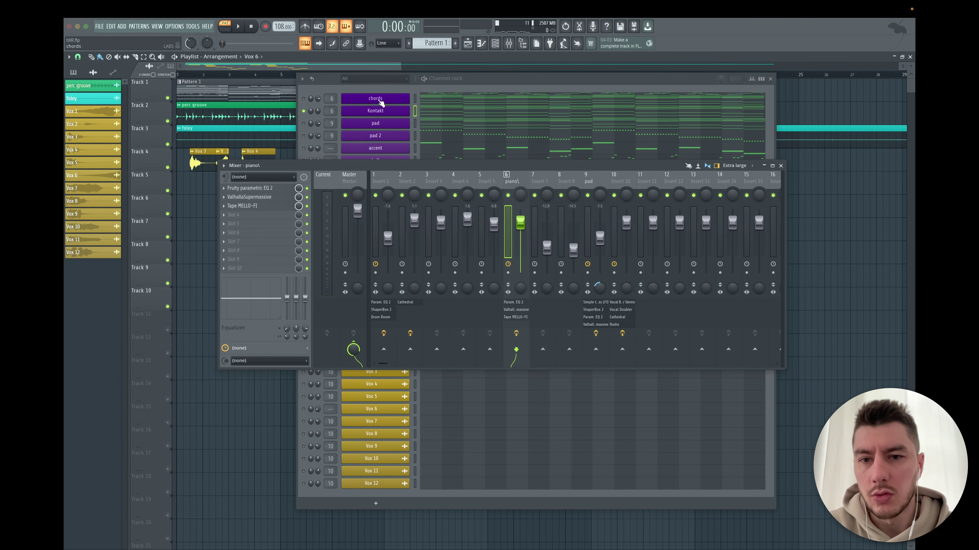
click(375, 111)
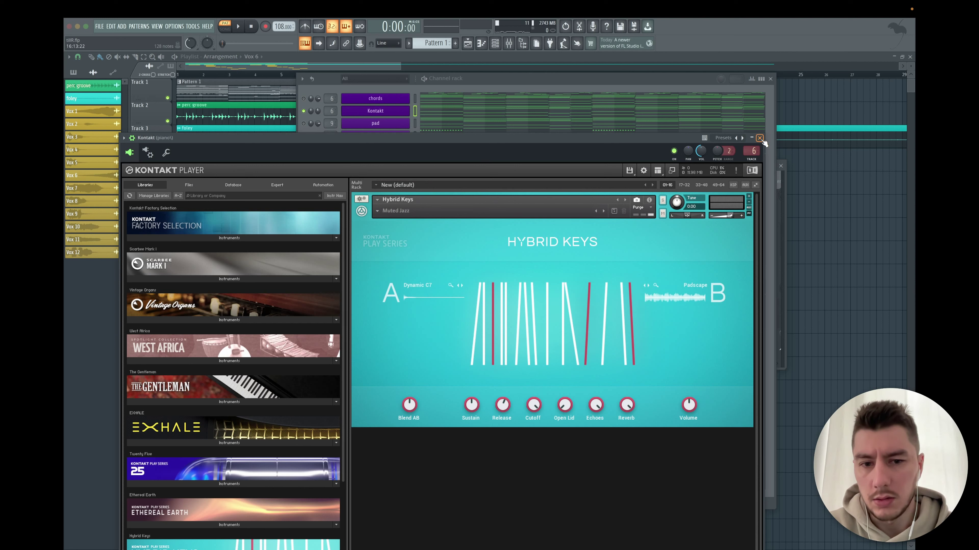
click(759, 138)
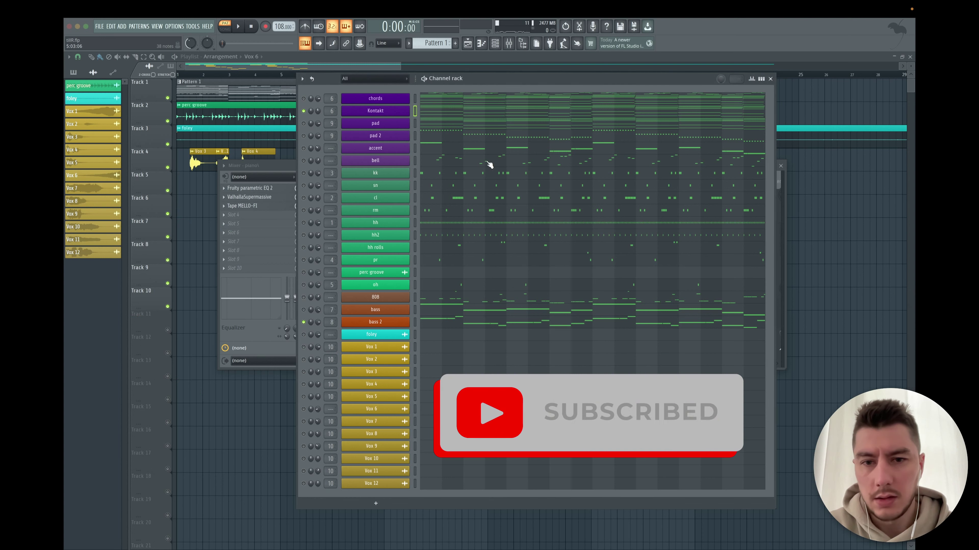
Bring the mixer back over the channel rack, move it slightly down and go to the pad insert
click(281, 167)
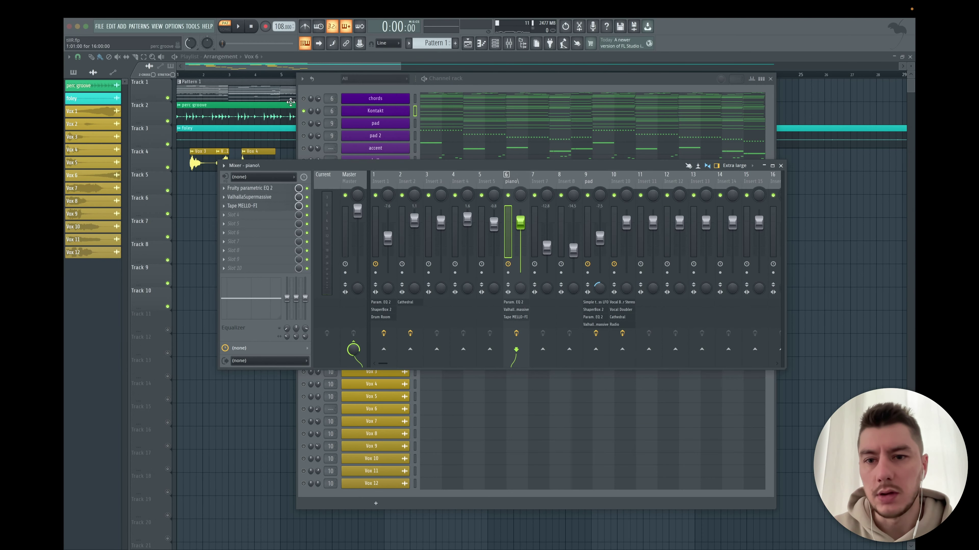
click(303, 110)
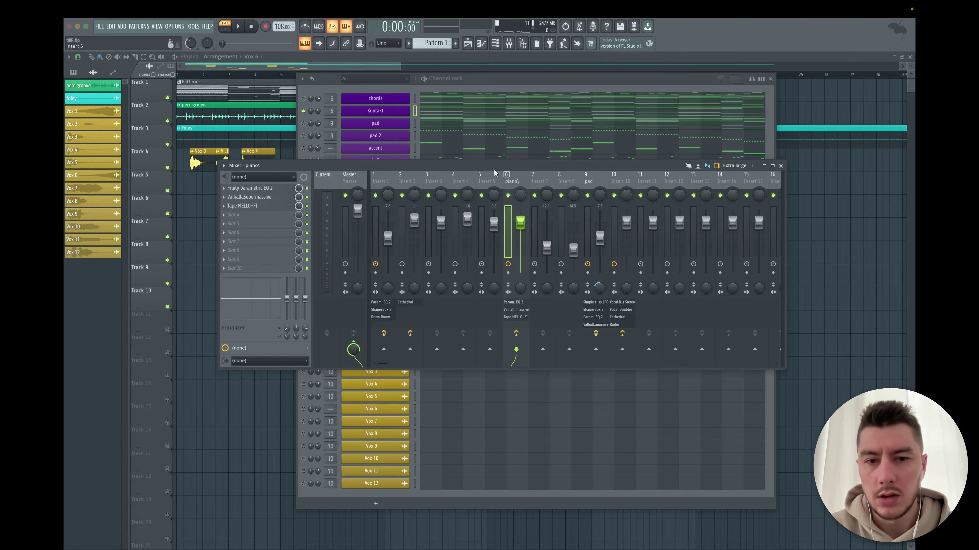
drag(493, 167, 488, 177)
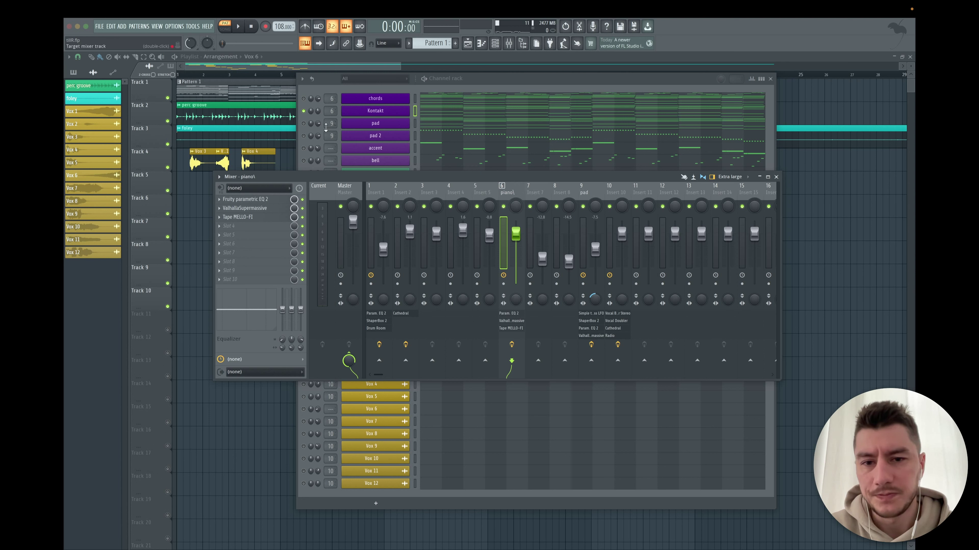
click(586, 215)
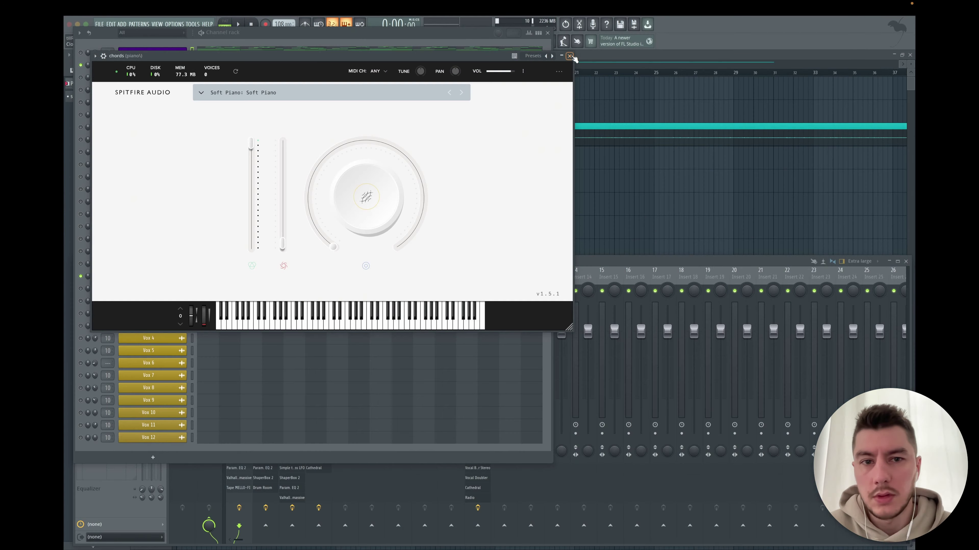
Check the instruments on the chords and Kontakt channels and return to the mixer's piano insert
click(568, 58)
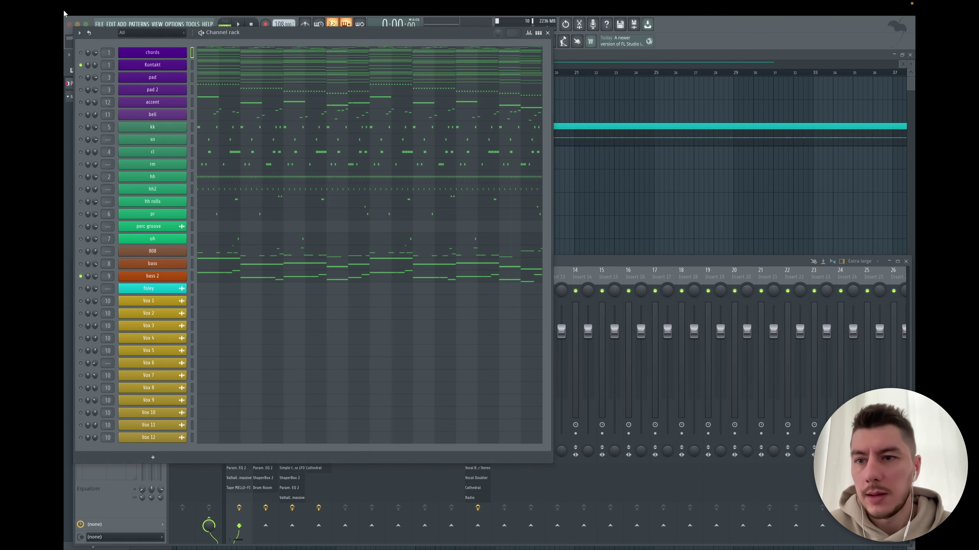
click(167, 68)
click(761, 140)
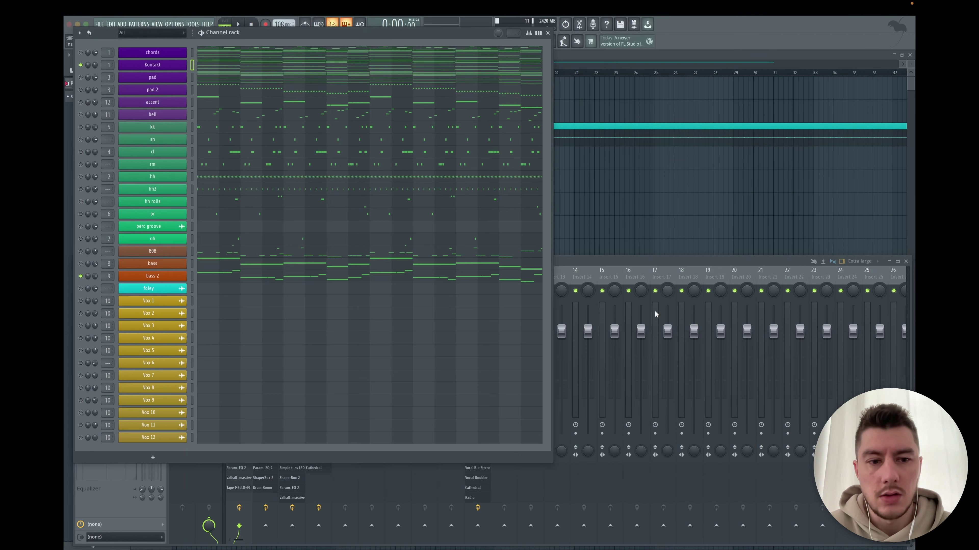
click(607, 264)
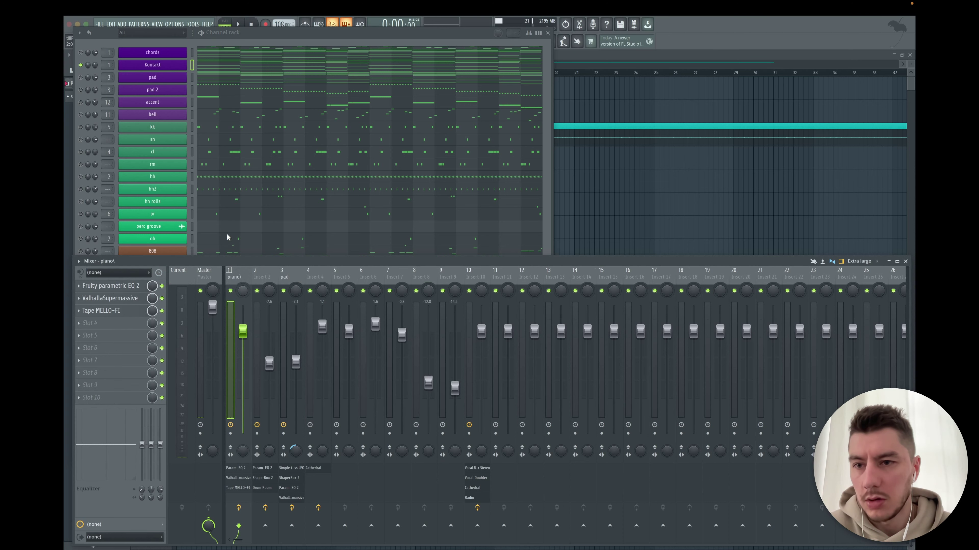
Color the mixer's piano insert purple to match the chords channel
right_click(254, 269)
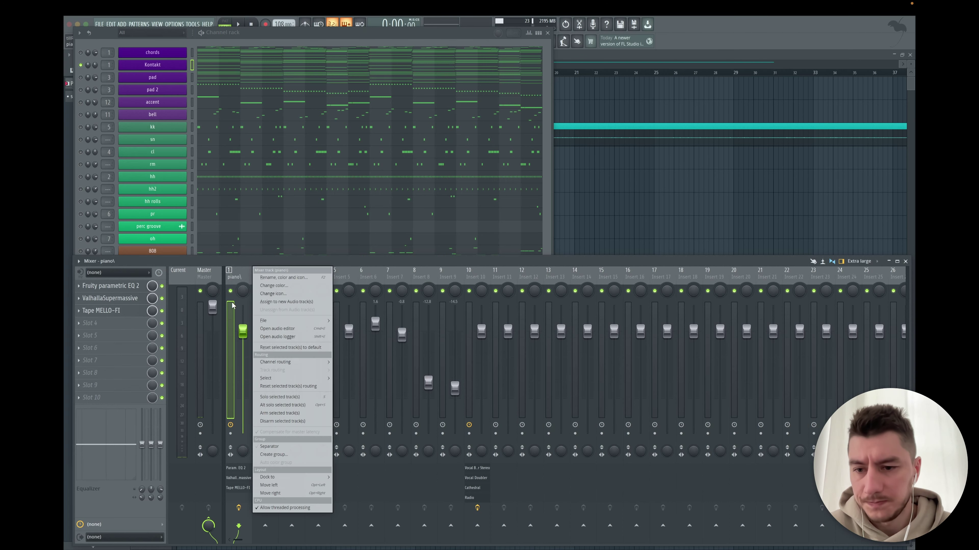
click(299, 288)
double_click(304, 334)
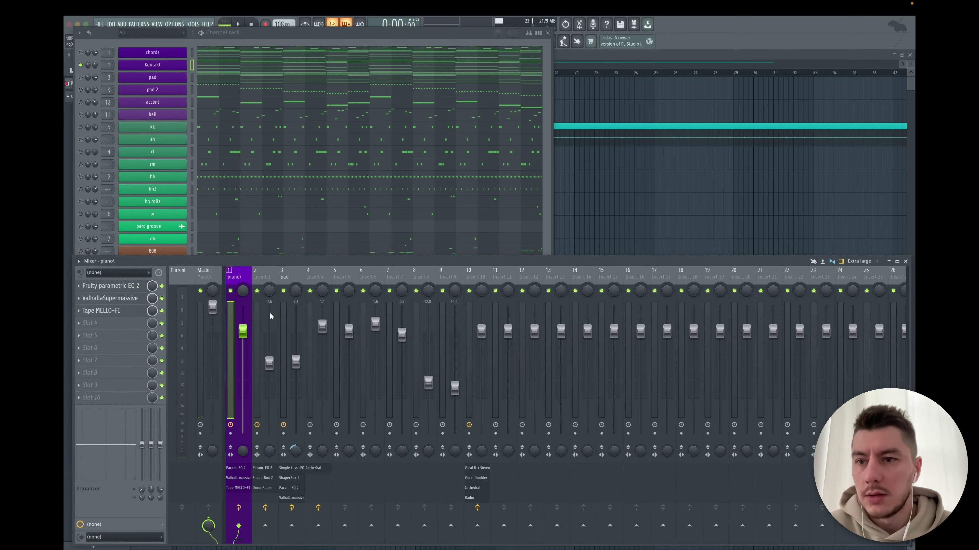
Rename the chords channel as Soft Piano and the Kontakt channel as Hybrid Keys
right_click(237, 276)
click(293, 278)
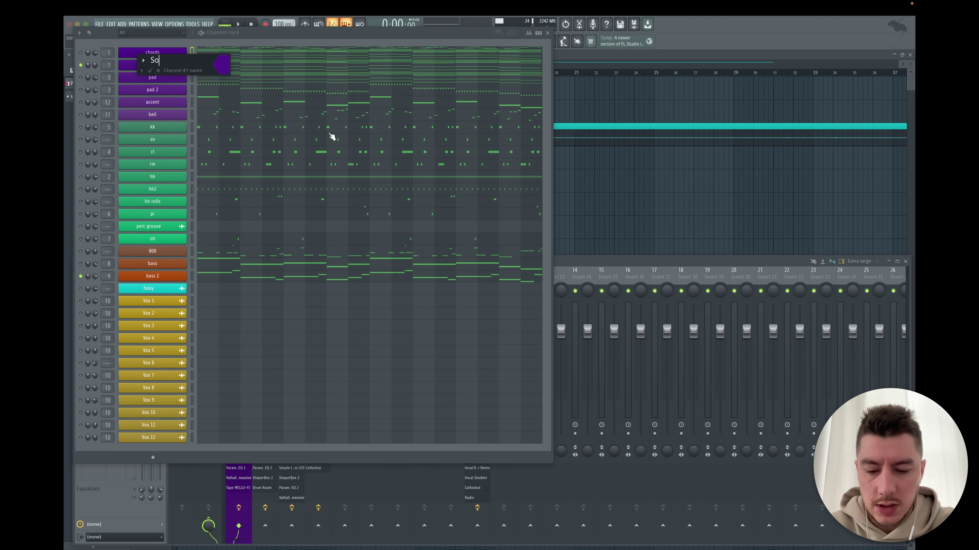
text(ft)
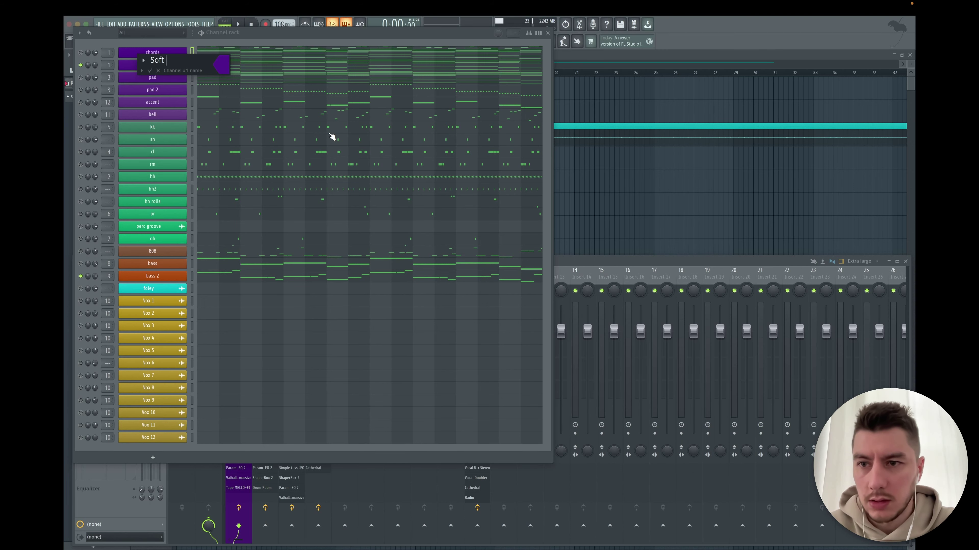
text(d Keys)
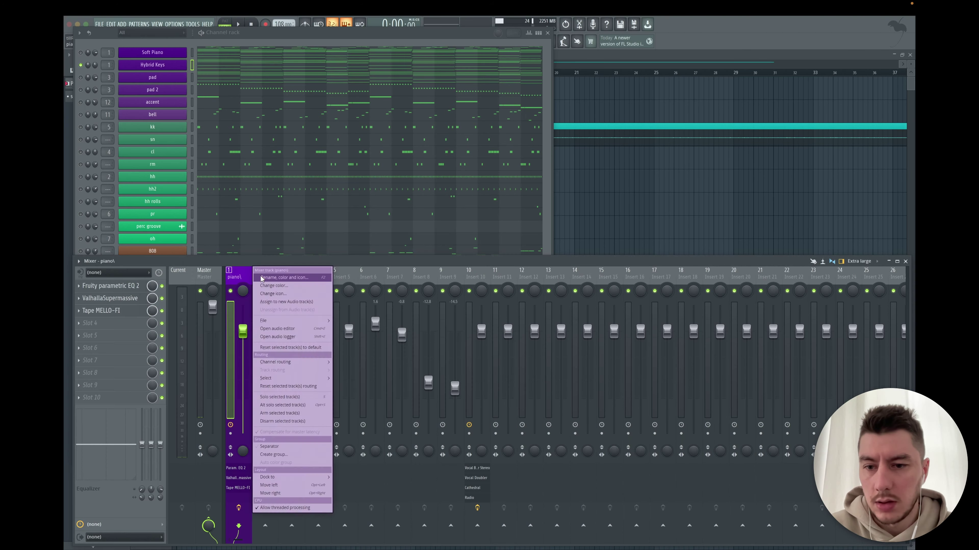
Rename the mixer's piano insert as Soft Piano+Hybrid Keys
click(262, 278)
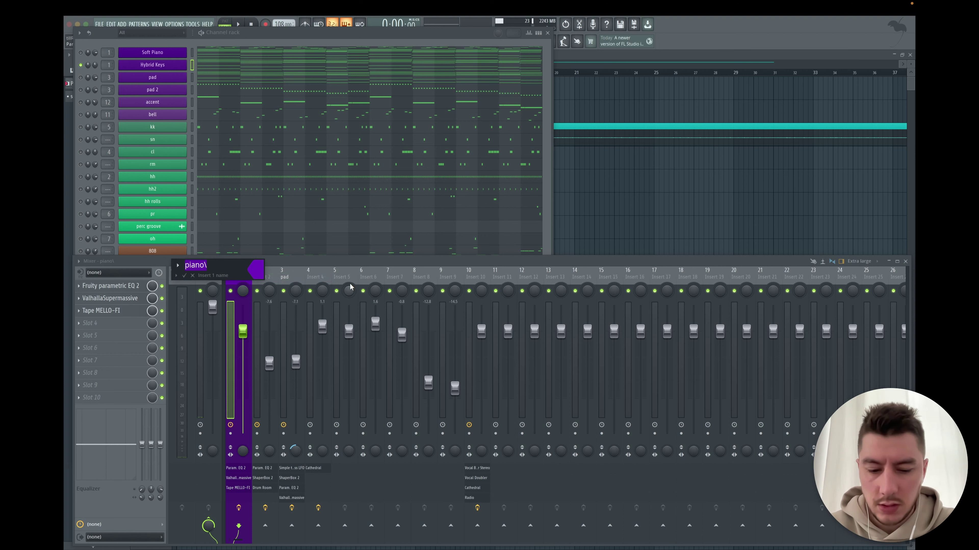
text(Soft )
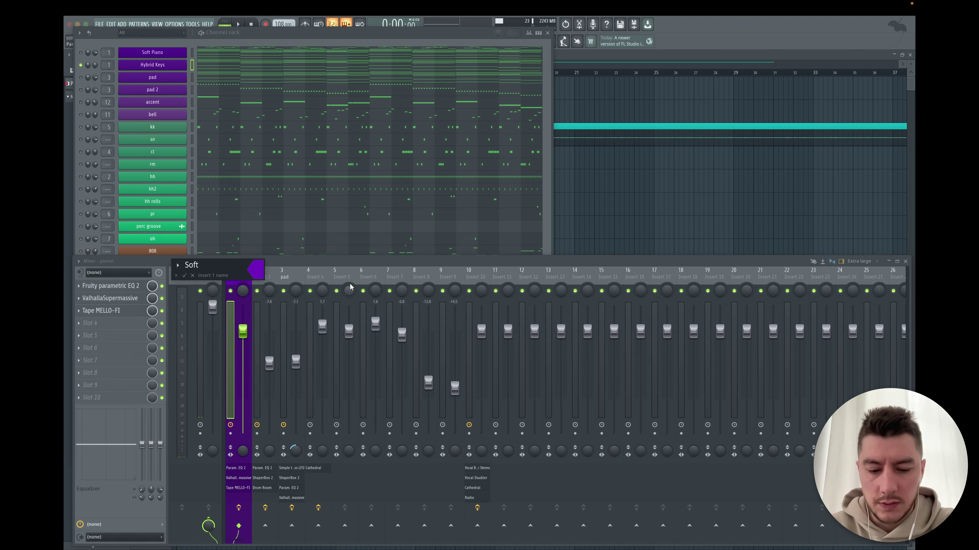
text(Piano+)
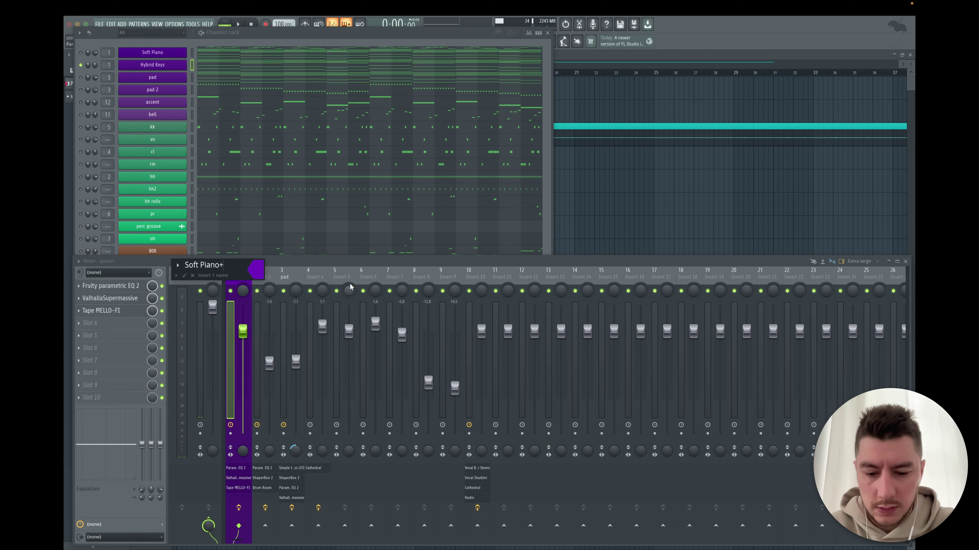
text(Hybrid )
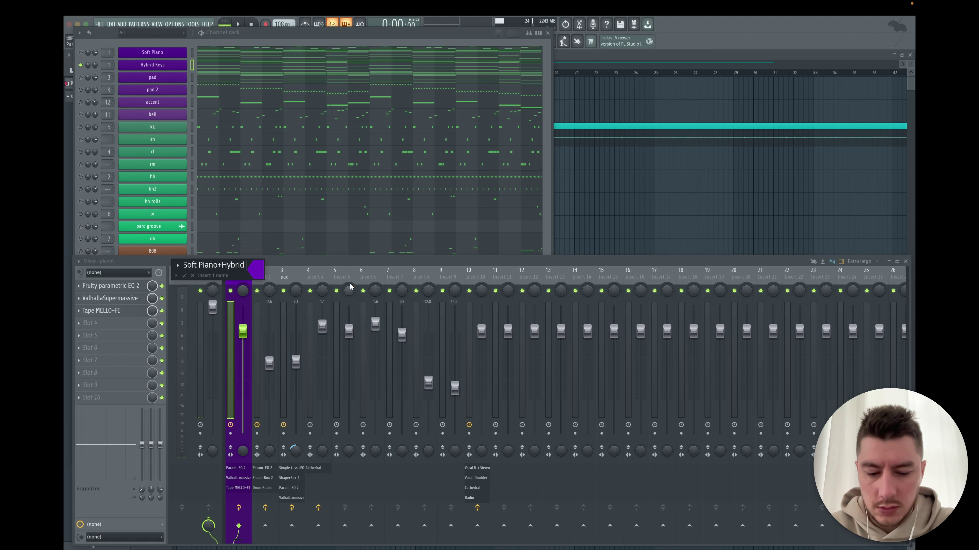
text(Keys)
key(Return)
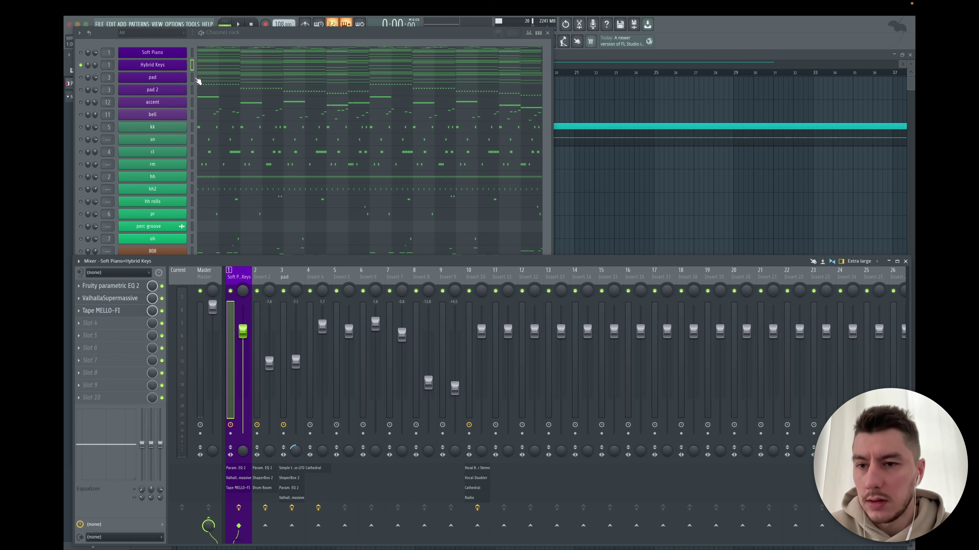
Switch on the pad and pad 2 channels and bring the mixer to the front
click(85, 82)
click(81, 89)
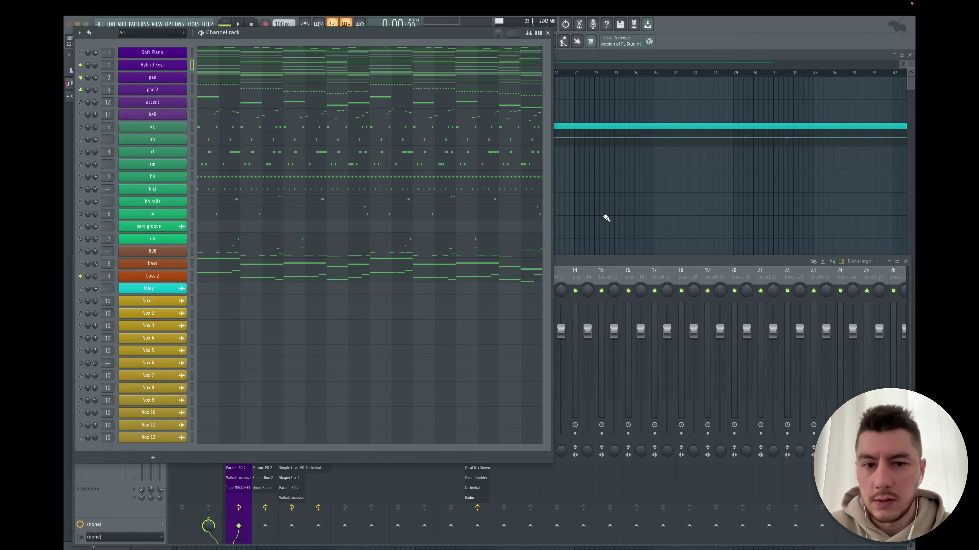
click(594, 261)
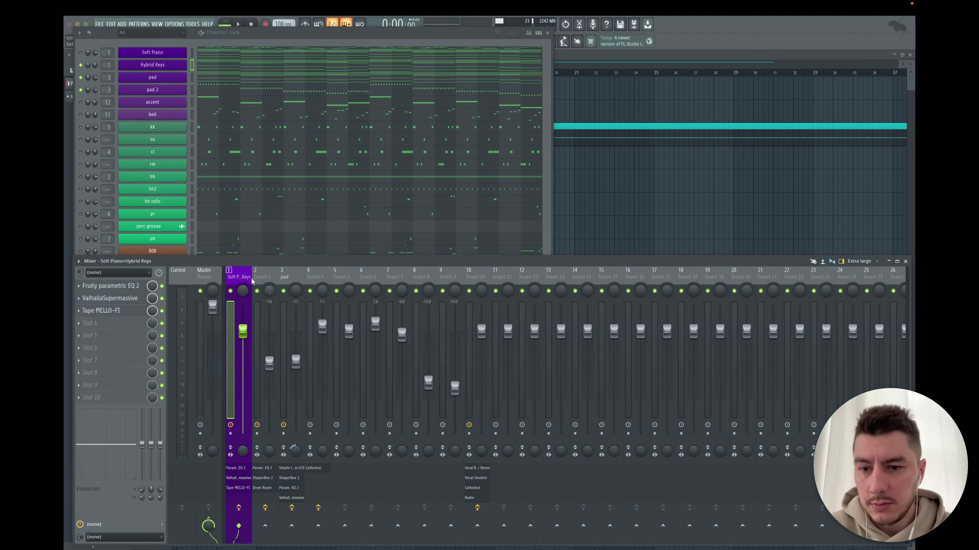
Move the pad insert to mixer track 2 and color it purple
click(289, 285)
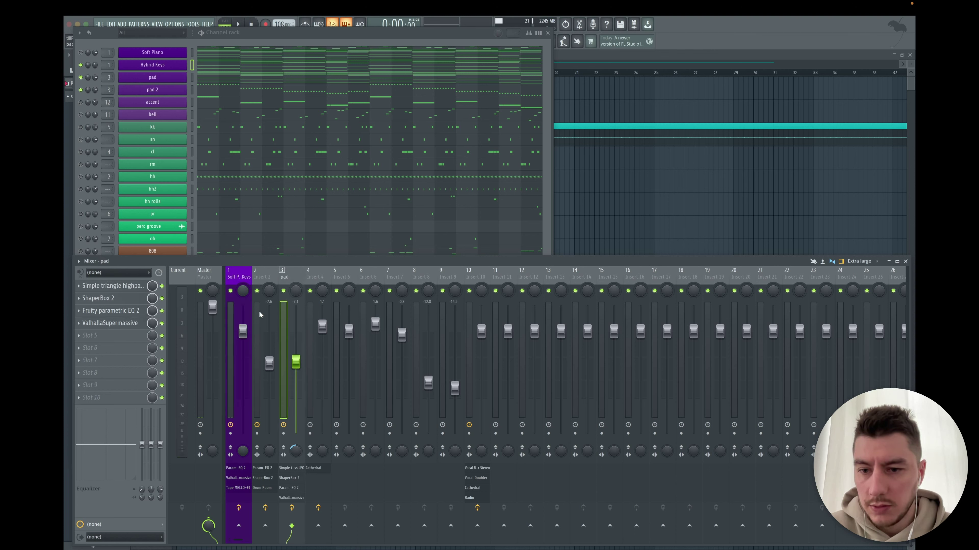
key(alt+Left)
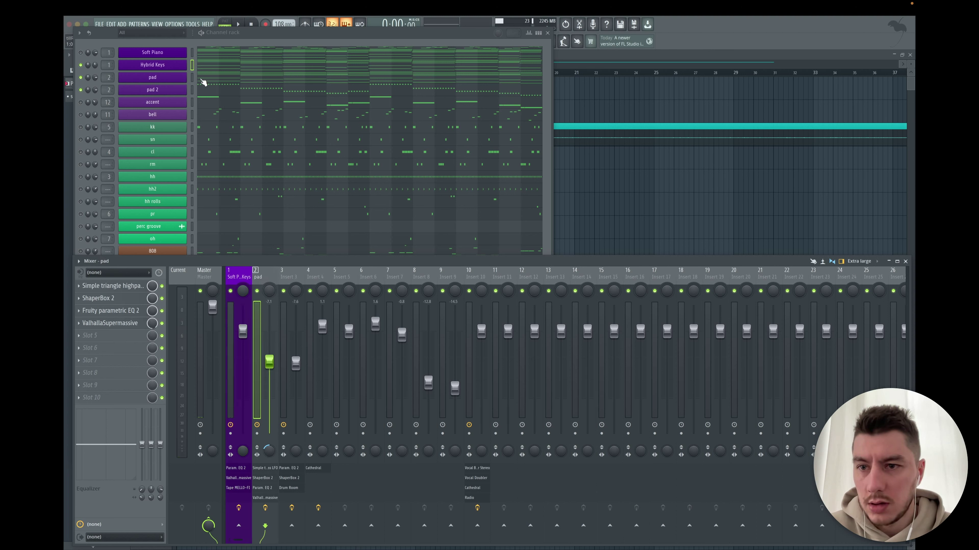
key(alt+c)
click(420, 467)
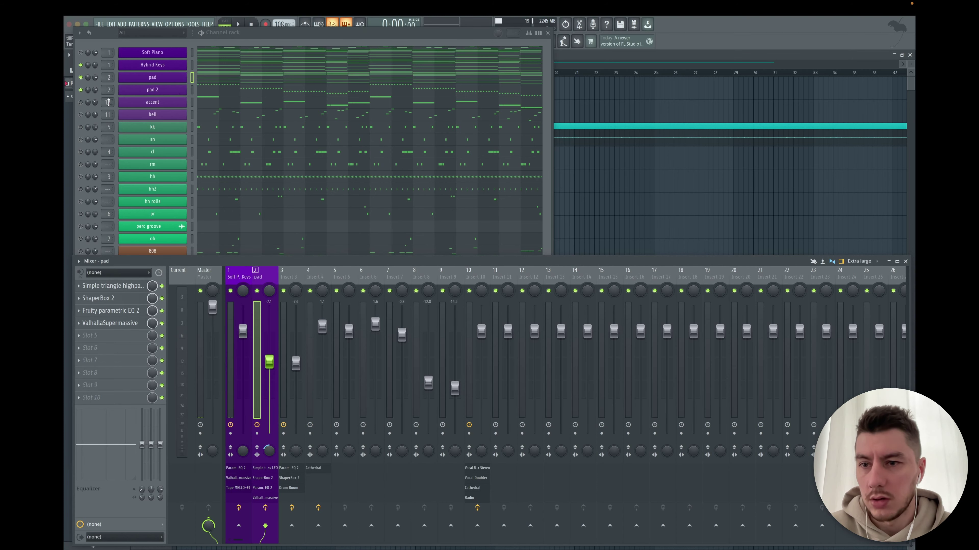
Move the accent channel's mixer insert to track 3, beside the pad insert
click(192, 104)
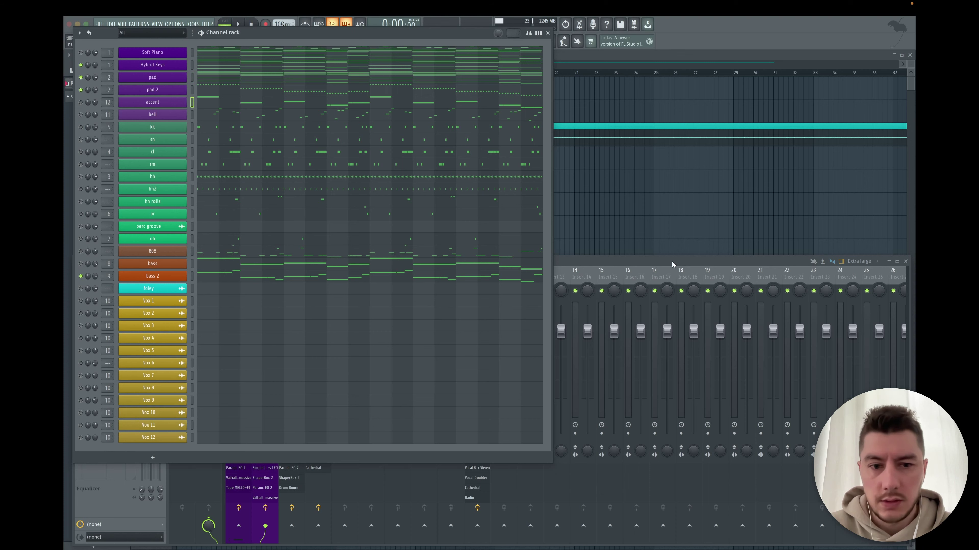
click(635, 265)
click(524, 312)
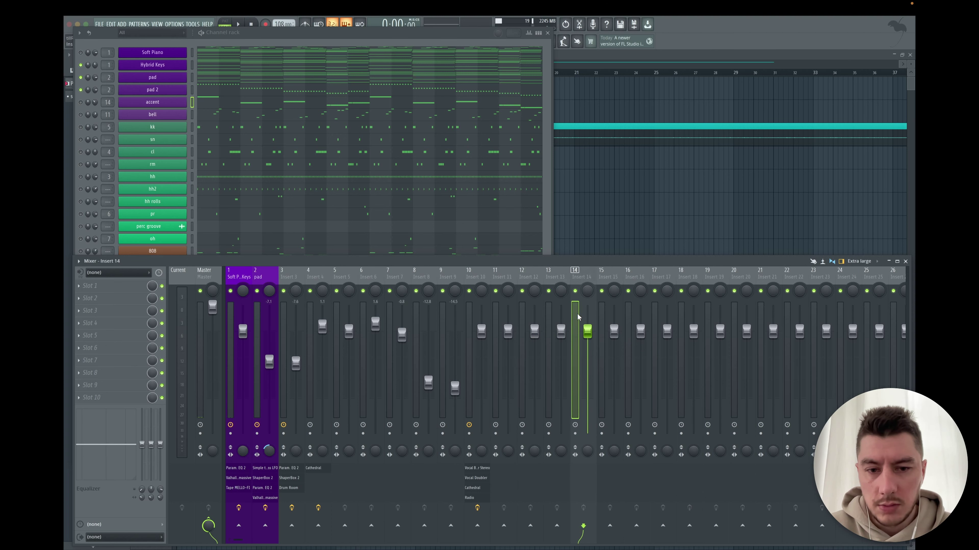
drag(524, 316, 286, 317)
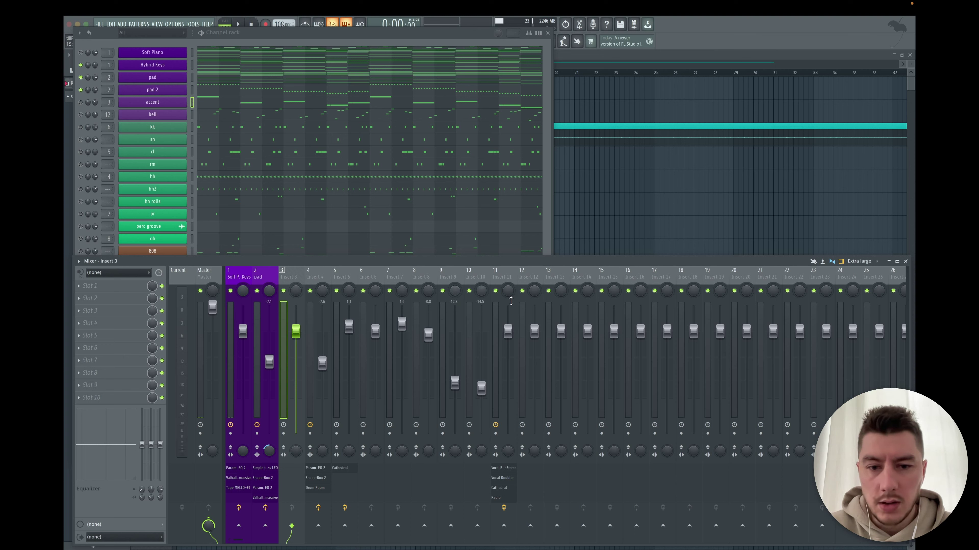
Move the bell channel's mixer insert to track 4, directly after the accent channel's insert
click(528, 306)
key(alt+Right)
key(alt+Right)
key(alt+Left)
key(alt+Left)
key(alt+Left)
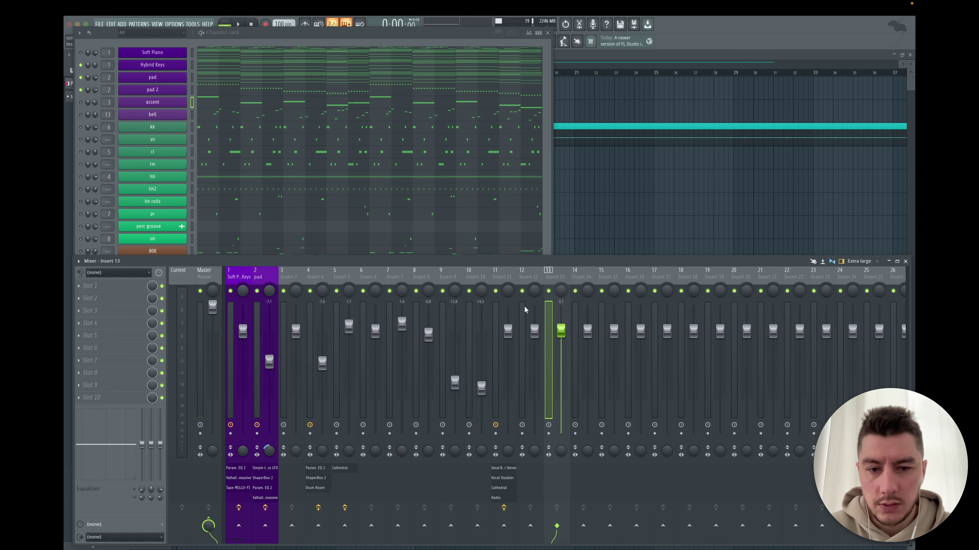
key(alt+Left)
key(alt+Left)
key(alt+Left)
key(alt+Left)
key(alt+Left)
key(alt+Left)
key(alt+Left)
key(alt+Left)
Name mixer insert 3 accent and insert 4 bell
key(F2)
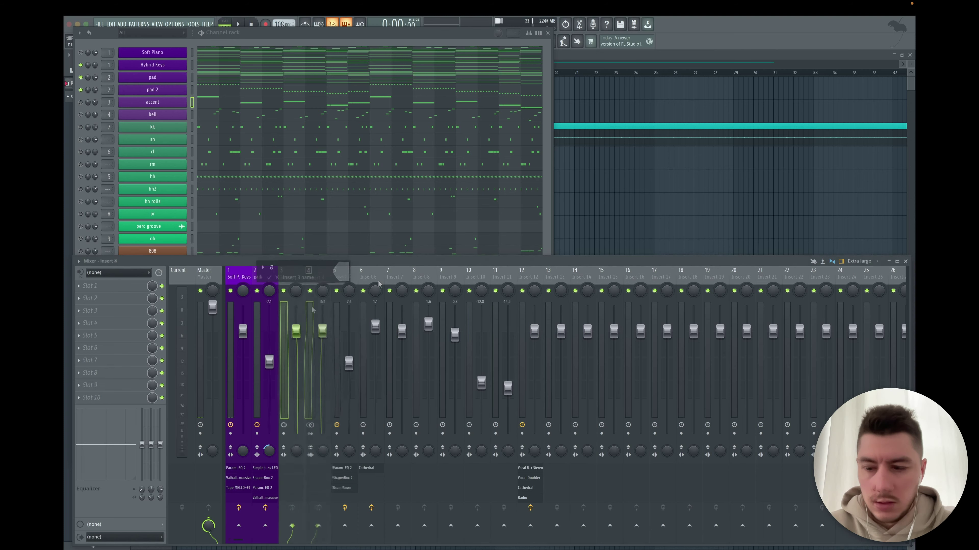
text(accent)
key(Return)
right_click(327, 272)
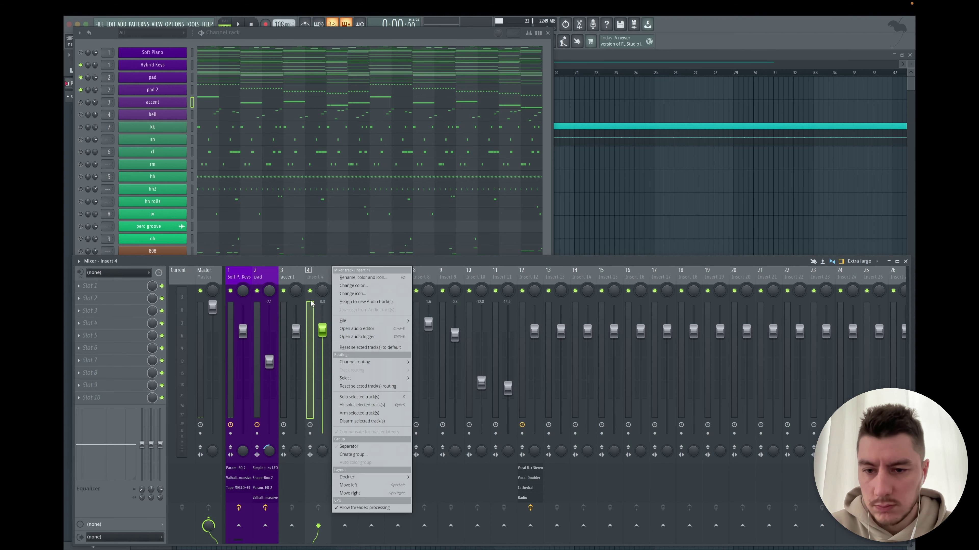
click(362, 278)
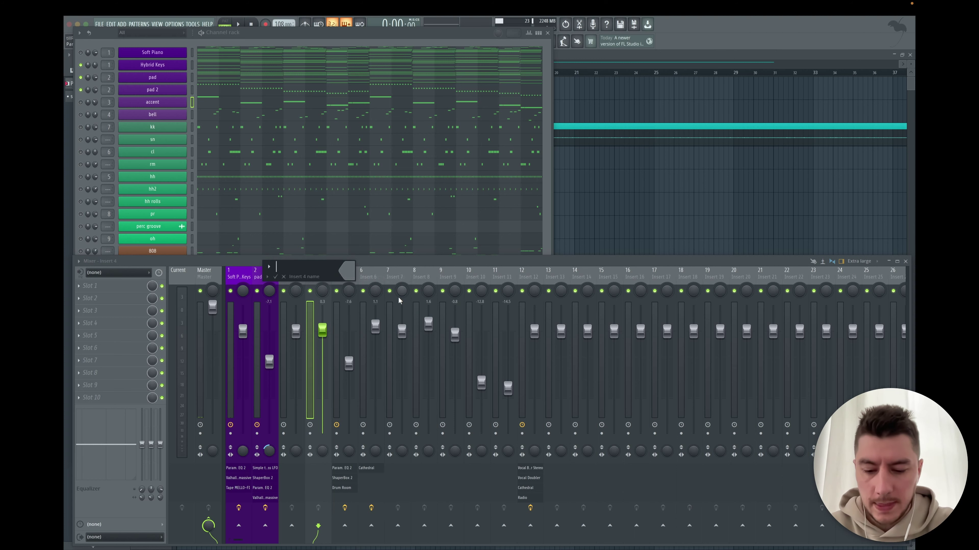
text(bell)
key(Return)
Color the accent insert purple in the mixer
right_click(296, 272)
click(331, 288)
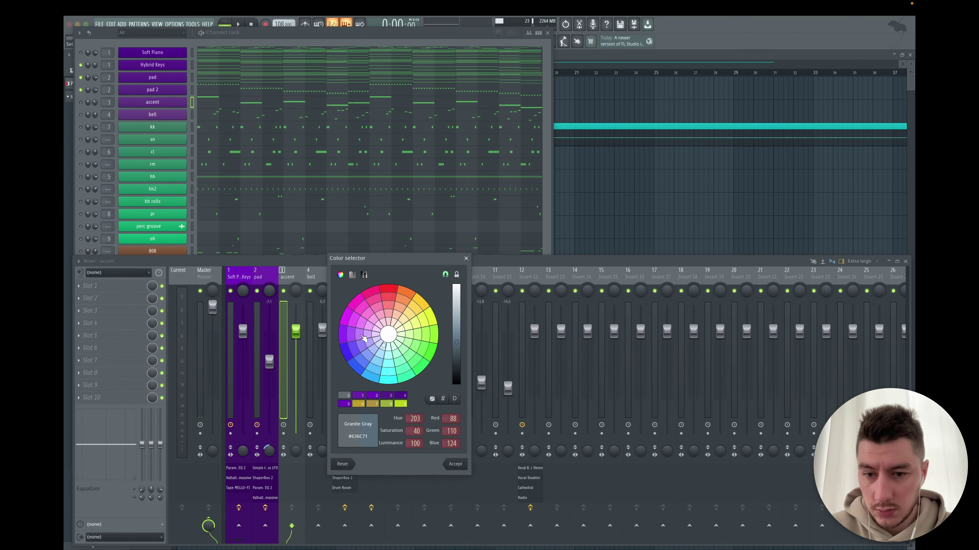
click(349, 397)
click(456, 464)
Color the bell insert Dark Slate Blue, #6C478D, in the mixer
right_click(330, 270)
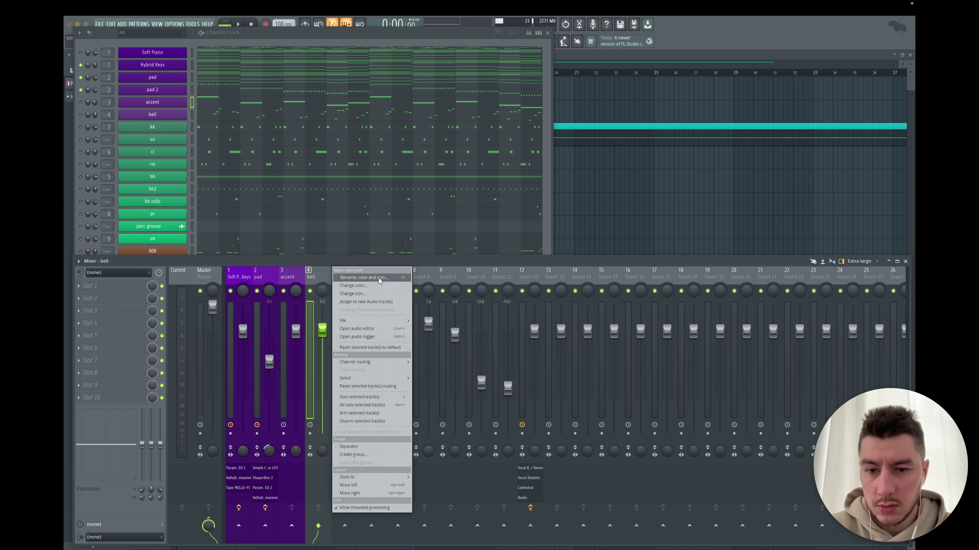
click(351, 278)
click(374, 275)
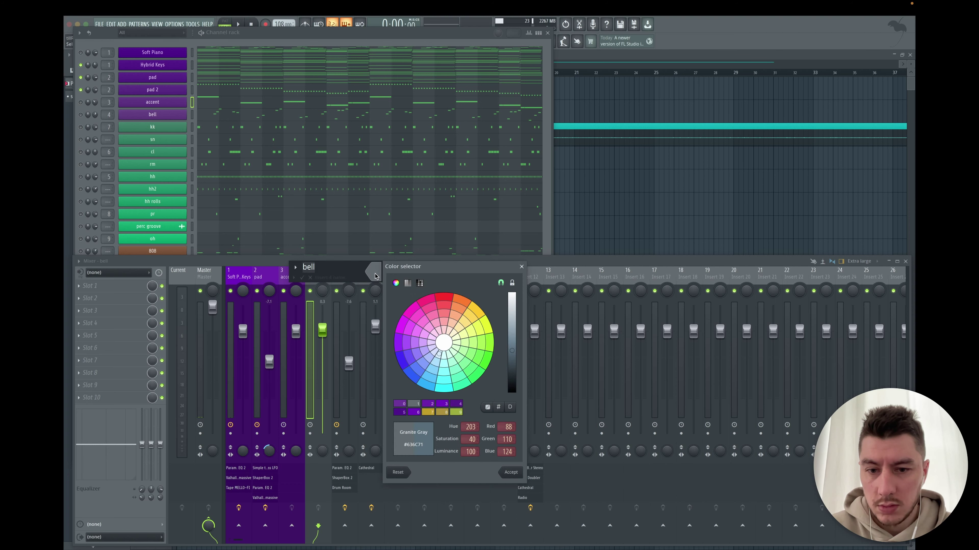
click(401, 404)
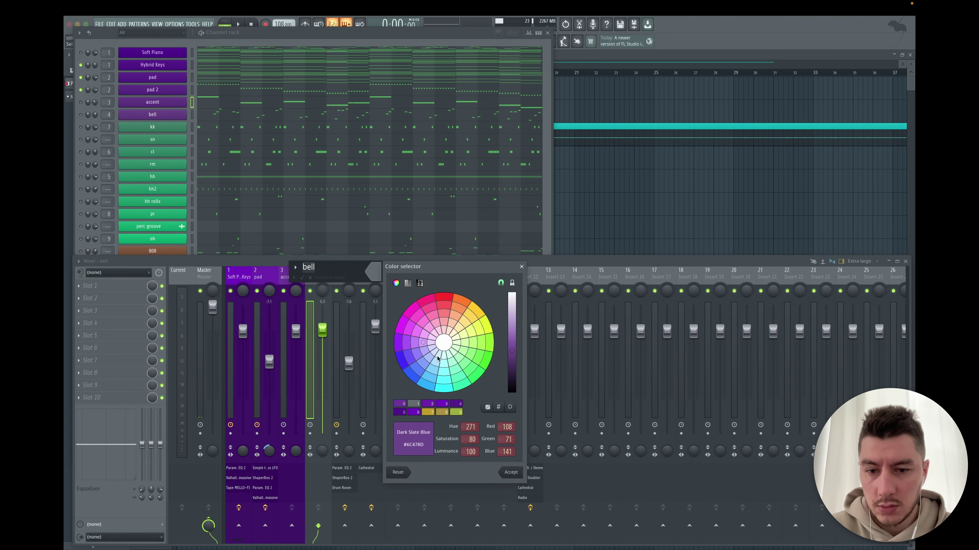
click(510, 472)
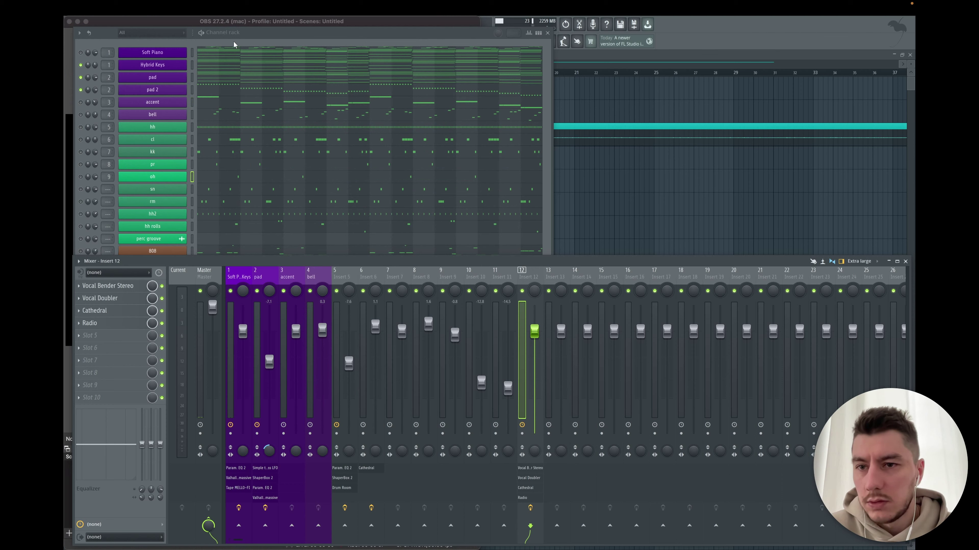
Clear the mixer track assignments of the hh, cl, kk, pr and oh channels in the channel rack
click(249, 39)
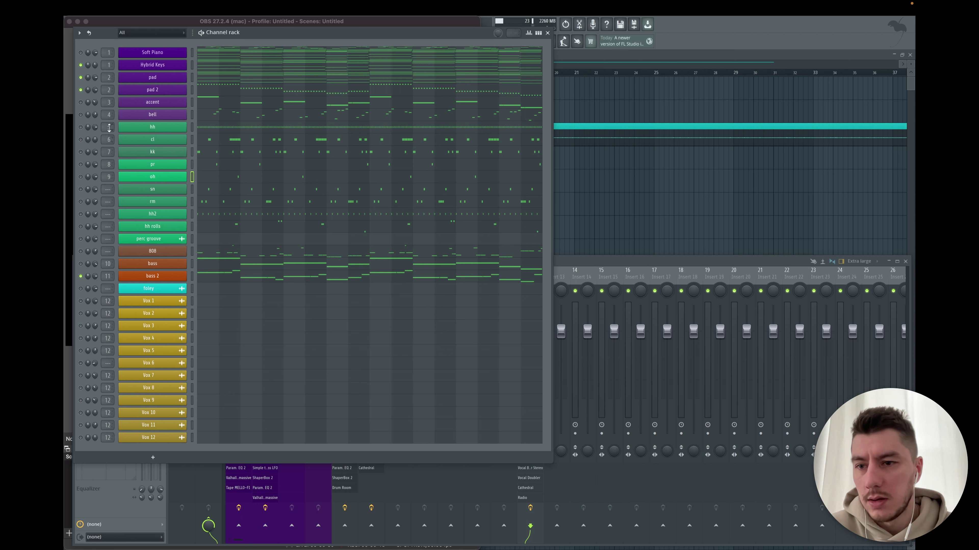
drag(110, 128, 110, 183)
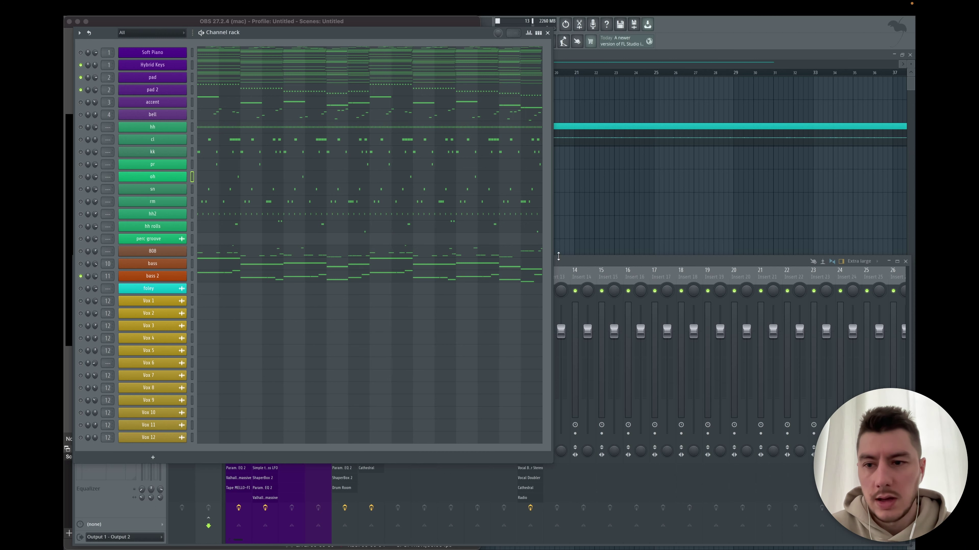
Recolor the drum channels from hh through perc groove with a green gradient
click(192, 126)
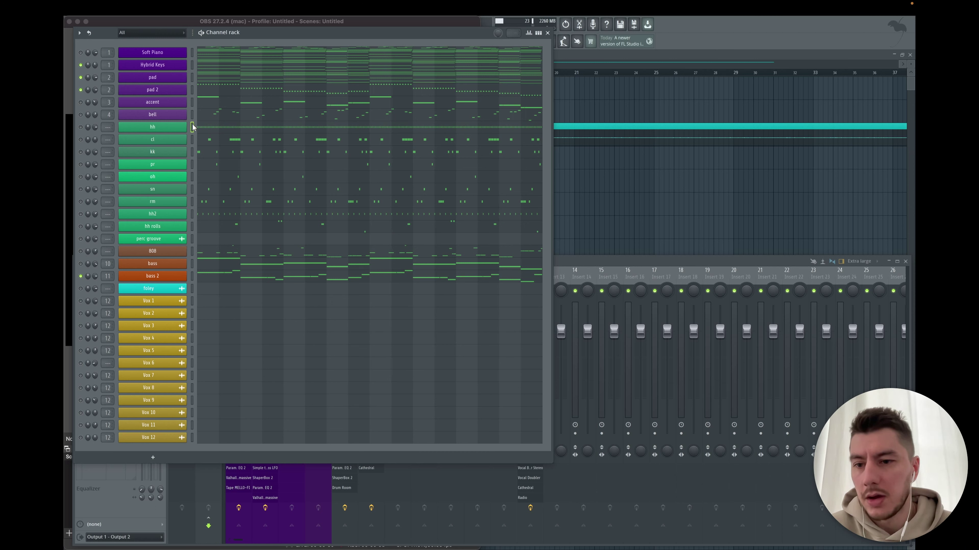
drag(201, 234, 202, 235)
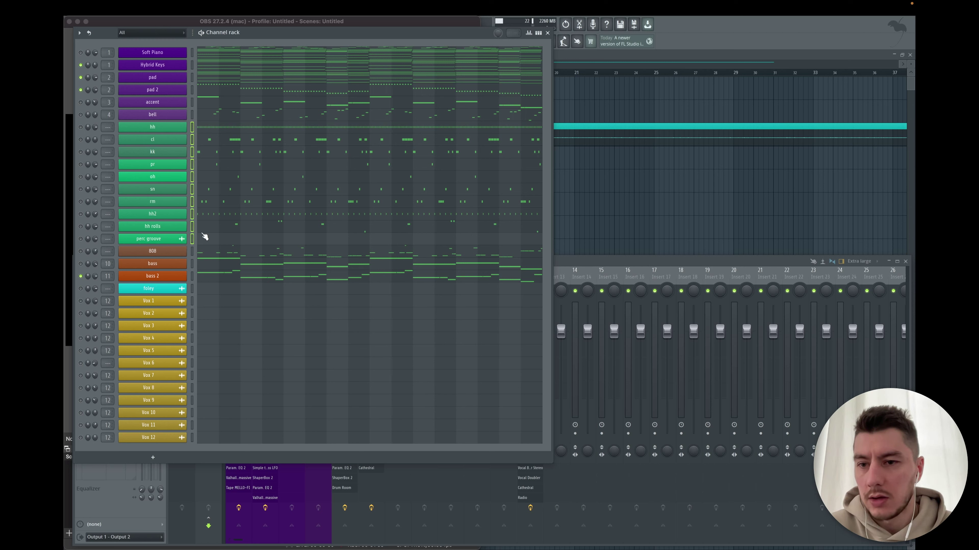
click(80, 34)
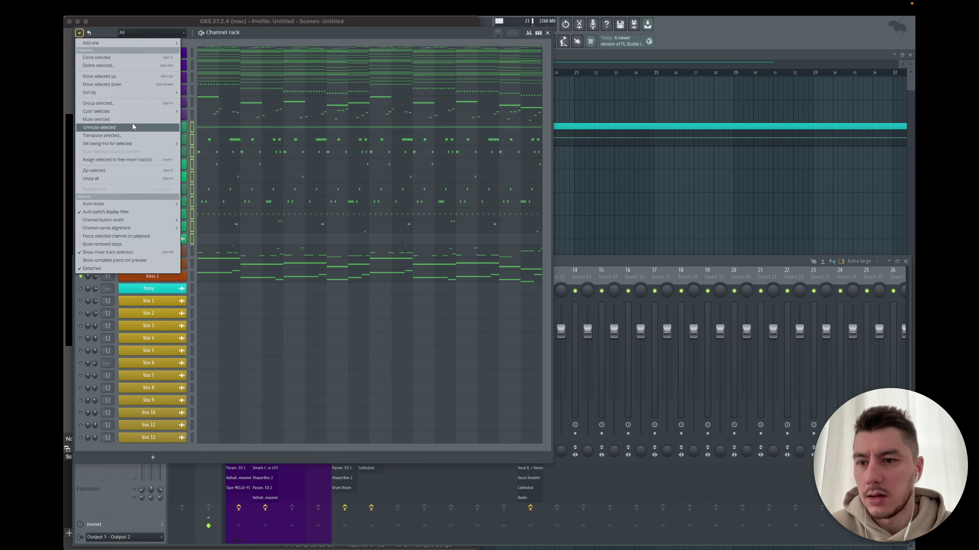
mouse_move(143, 113)
click(198, 111)
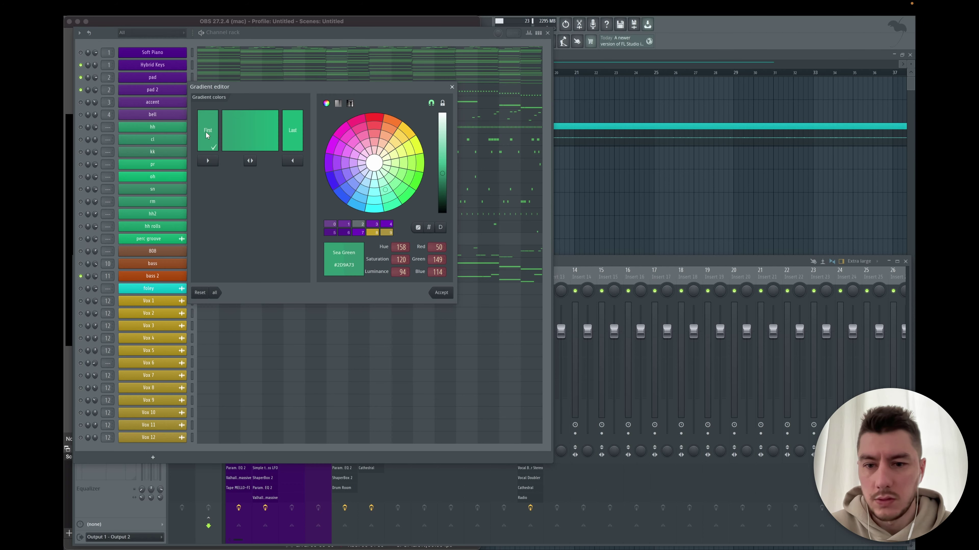
click(299, 137)
click(442, 294)
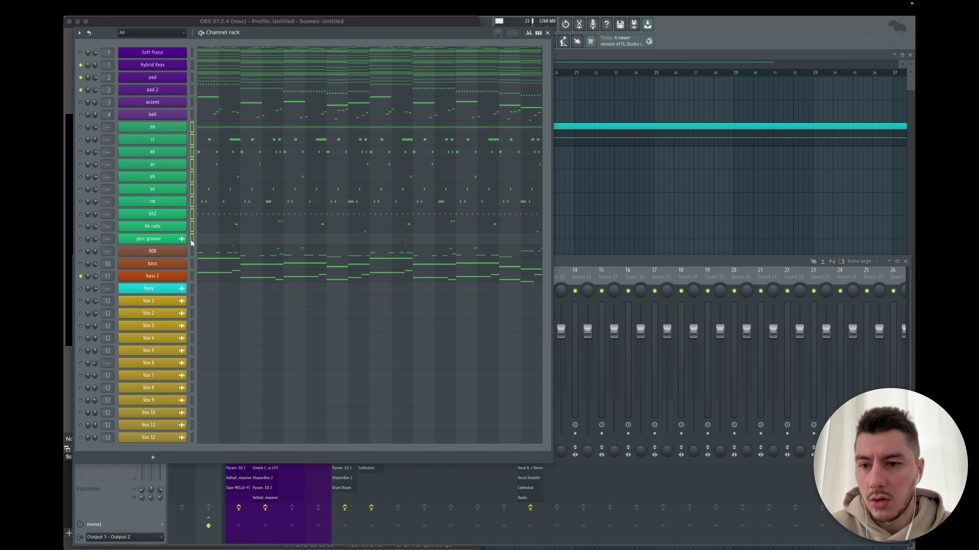
Link the green drum channels from hh through perc groove to mixer inserts 5 to 14, carrying over their names and color
click(578, 262)
click(339, 316)
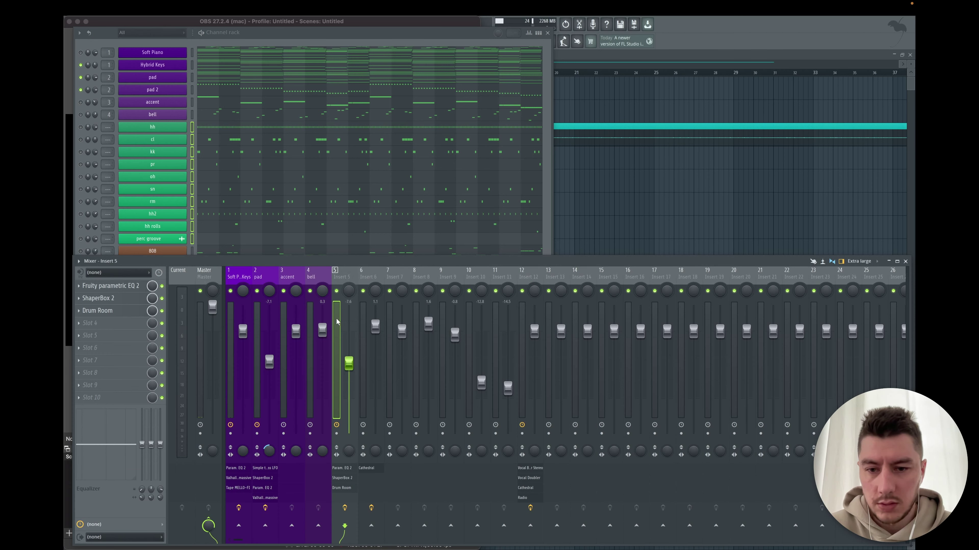
ctrl+click(362, 328)
ctrl+click(395, 328)
ctrl+click(421, 329)
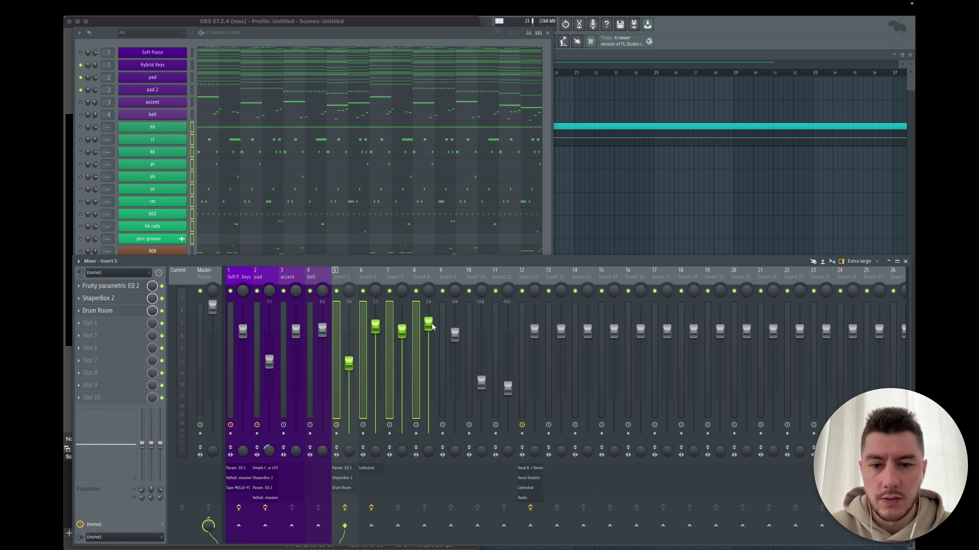
ctrl+click(447, 328)
ctrl+click(480, 324)
ctrl+click(505, 326)
ctrl+click(531, 327)
ctrl+click(555, 328)
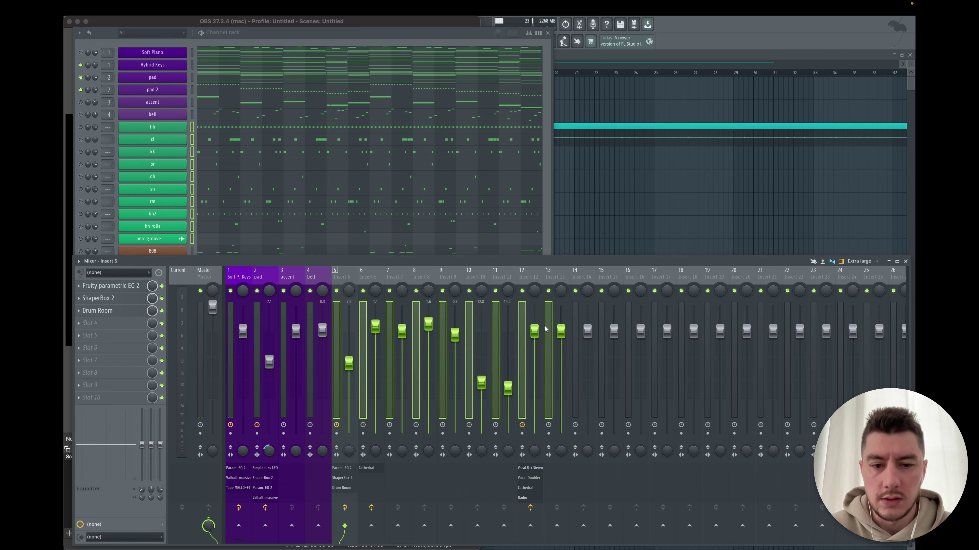
ctrl+click(571, 329)
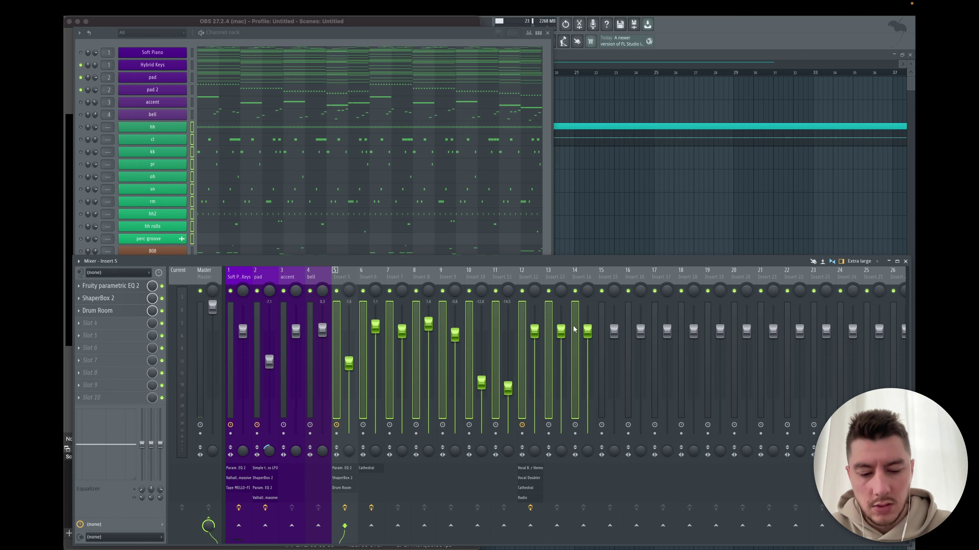
key(ctrl+l)
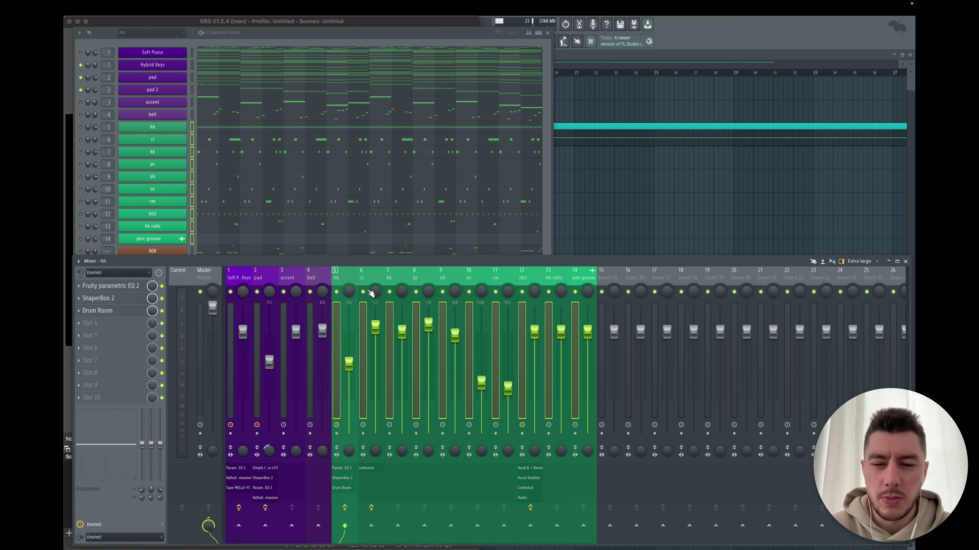
click(170, 255)
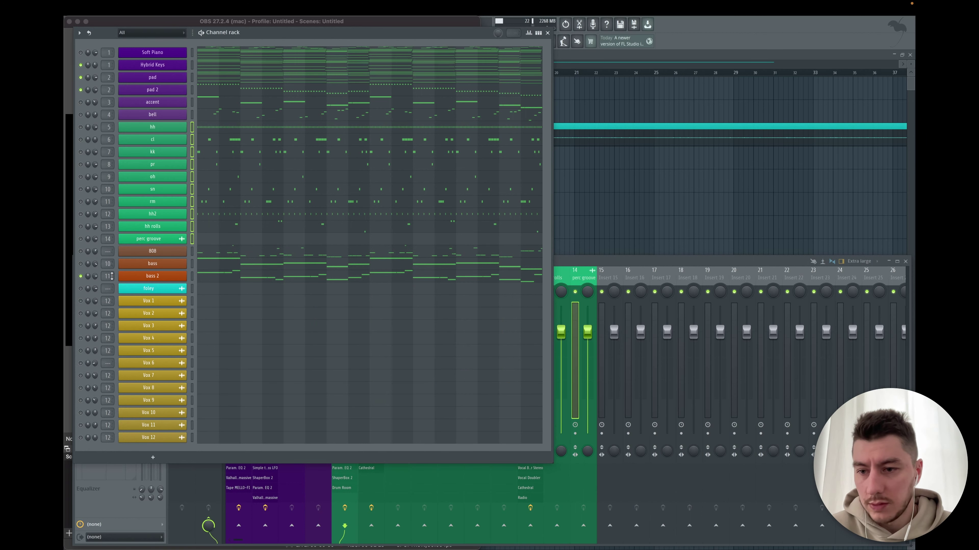
click(673, 265)
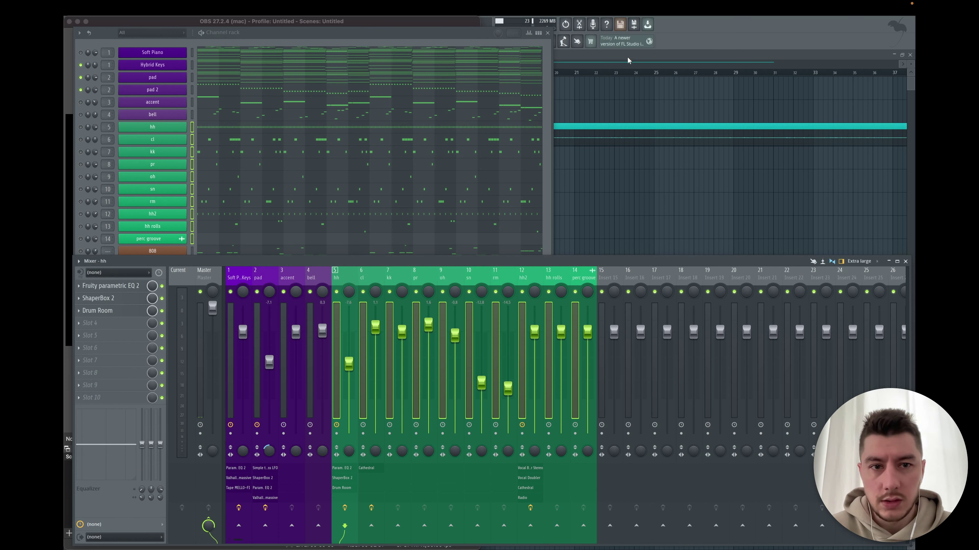
click(495, 279)
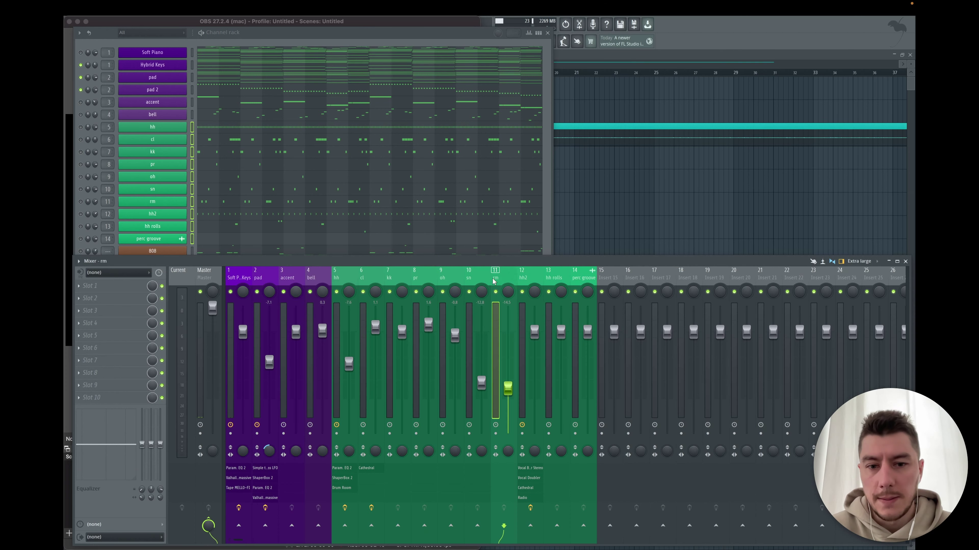
click(665, 47)
Clear the bass and bass 2 mixer assignments, and link 808, bass and bass 2 to mixer inserts 15 to 17
click(431, 32)
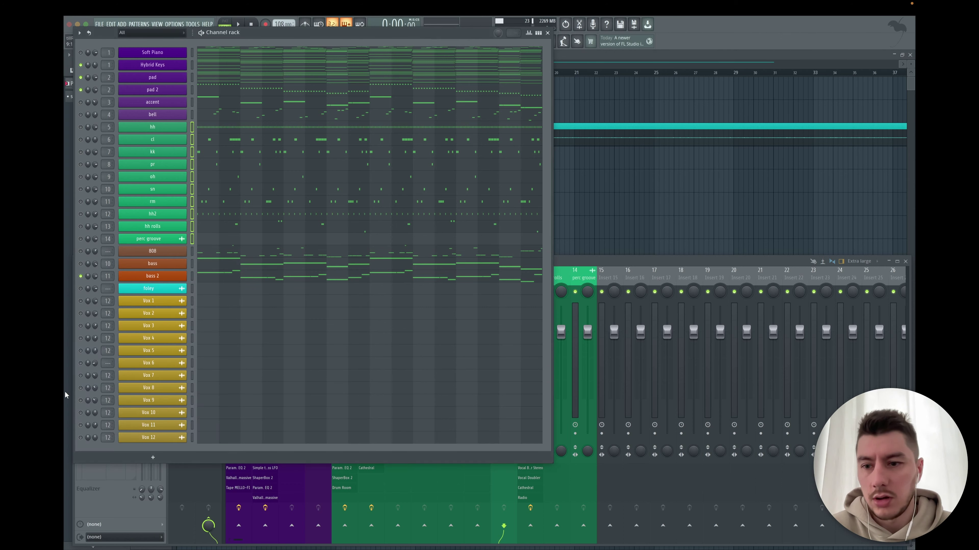
drag(107, 264, 107, 319)
drag(192, 251, 192, 280)
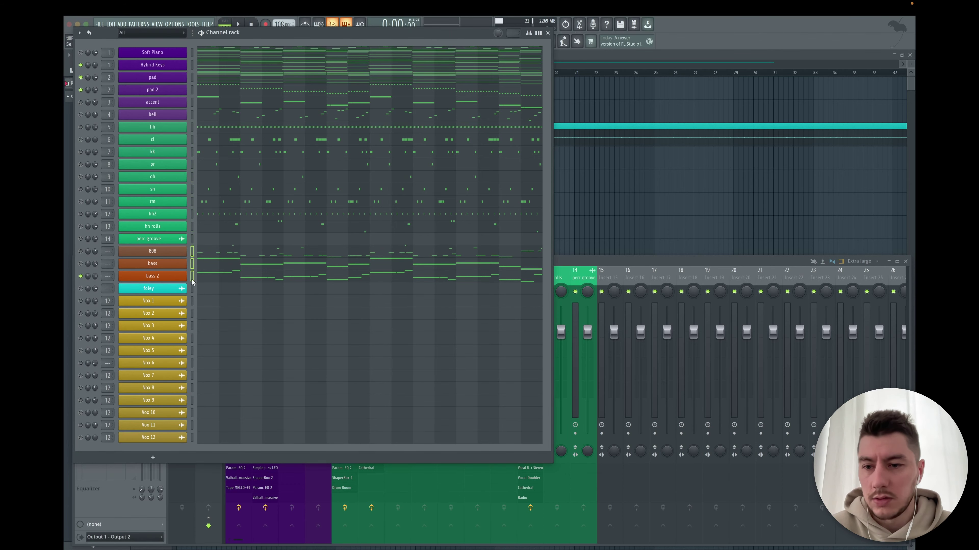
drag(603, 312, 656, 312)
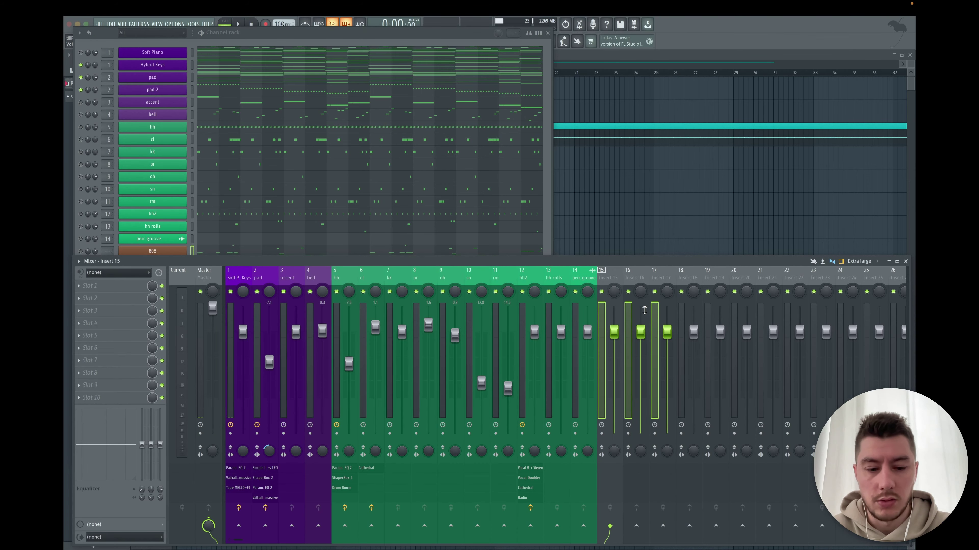
key(super+l)
Link the foley channel to mixer insert 18
click(192, 288)
click(690, 306)
key(super+l)
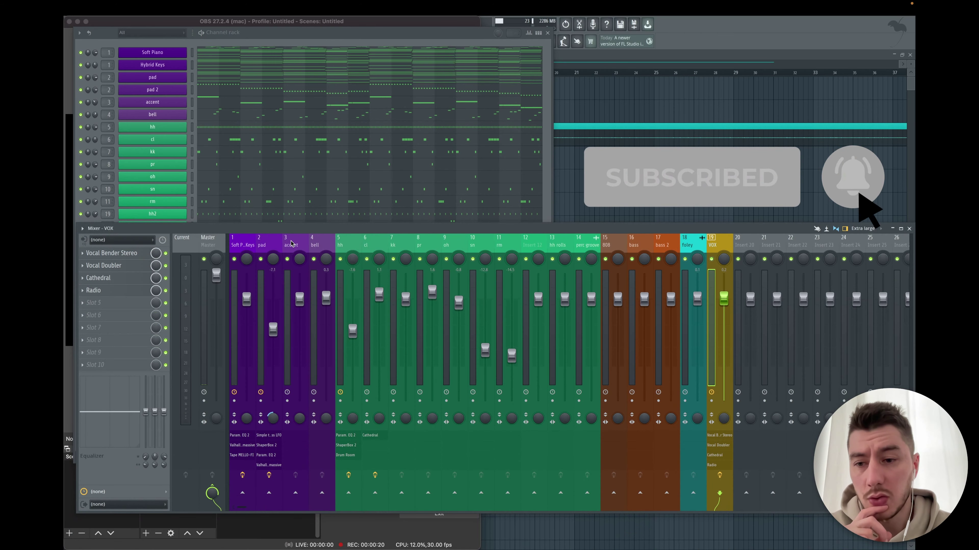
Open the Vox 1 sample settings and examine the available time-stretching modes
click(280, 36)
click(548, 33)
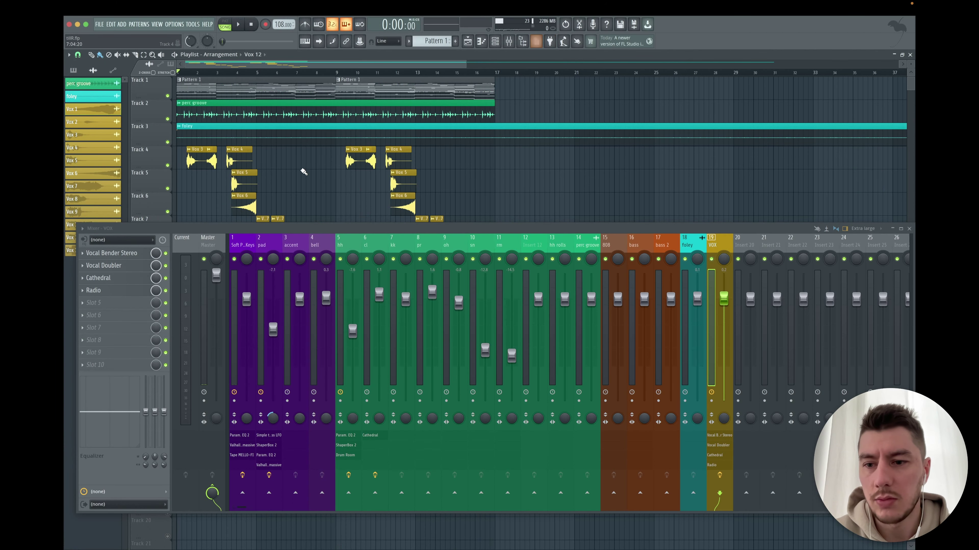
click(495, 41)
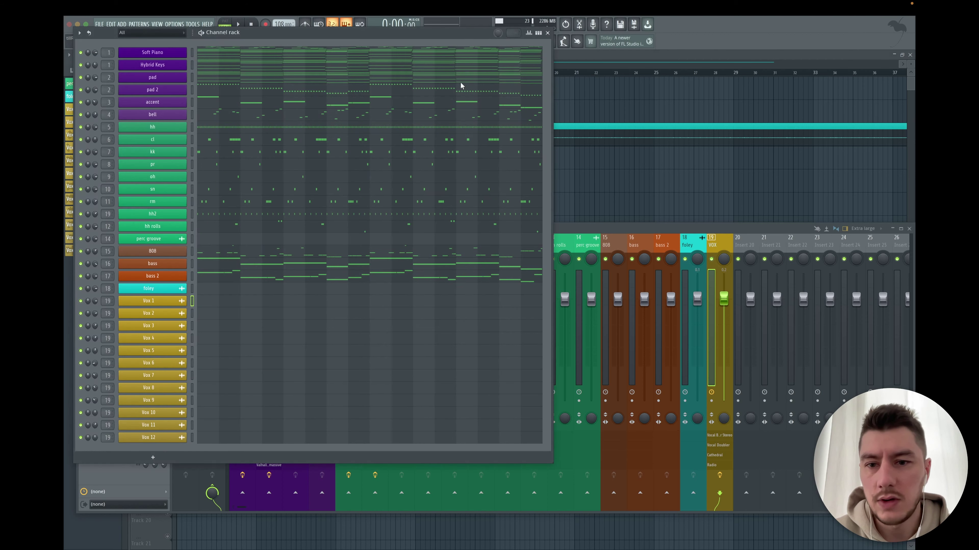
click(167, 302)
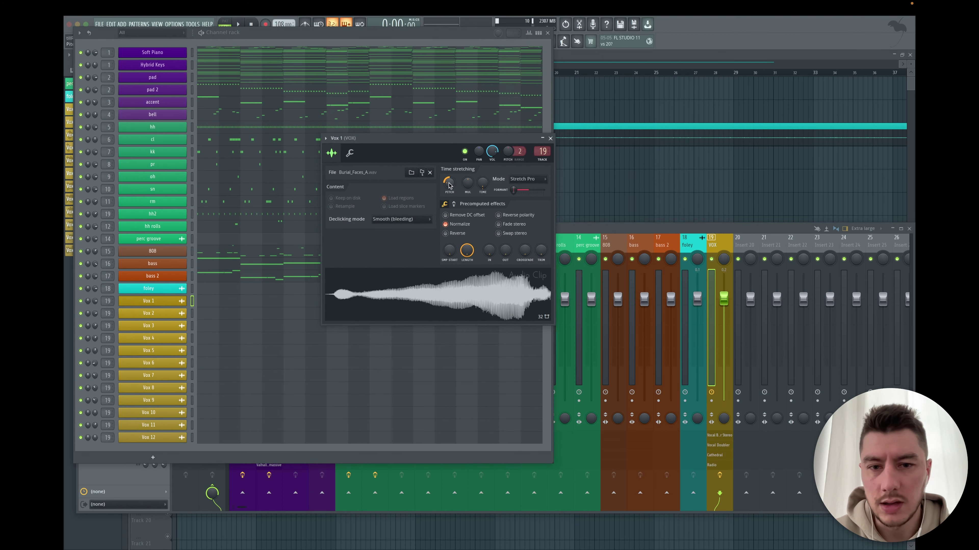
click(524, 179)
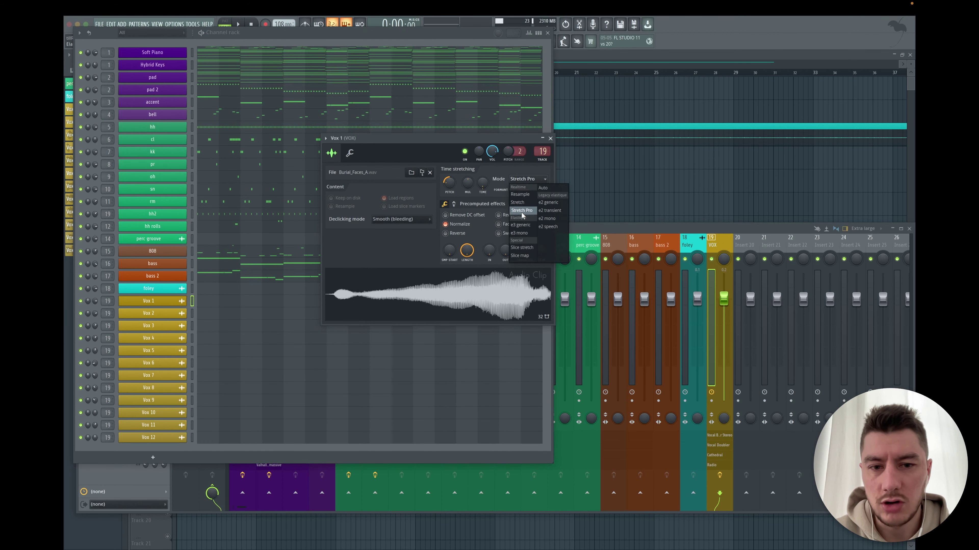
click(445, 144)
click(550, 138)
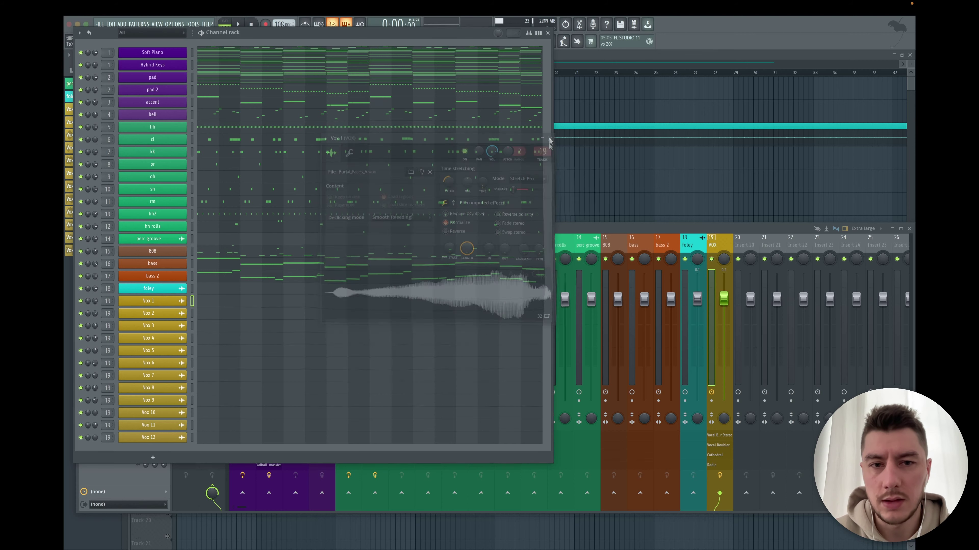
click(547, 33)
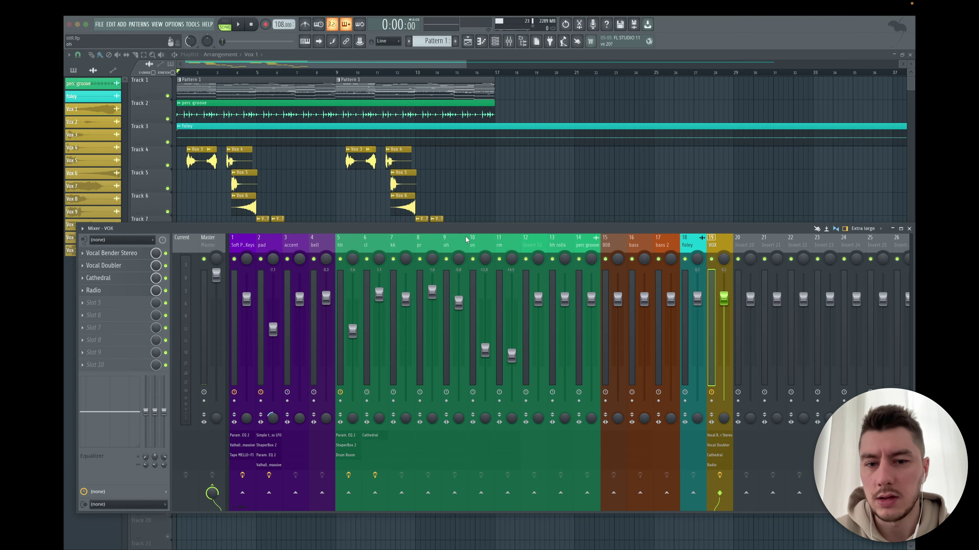
drag(465, 228, 465, 322)
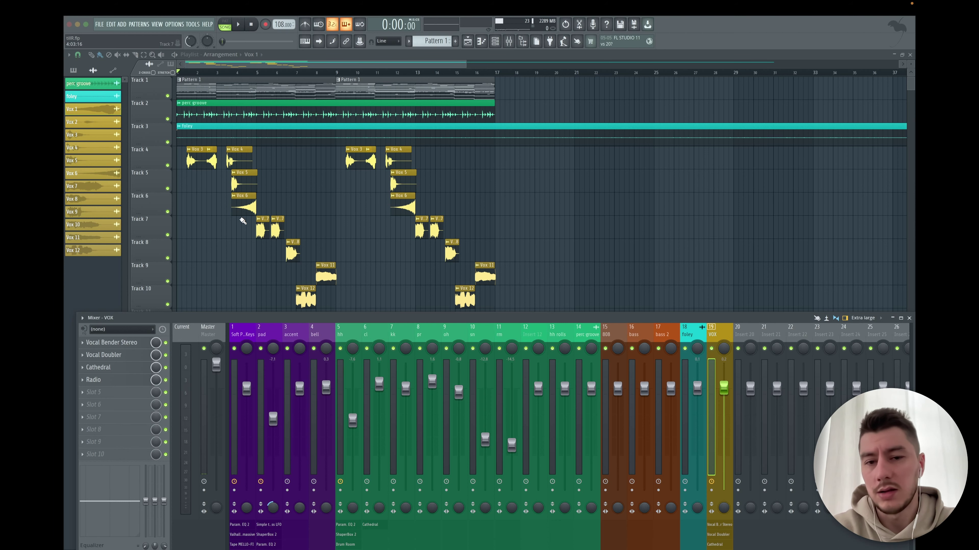
key(F6)
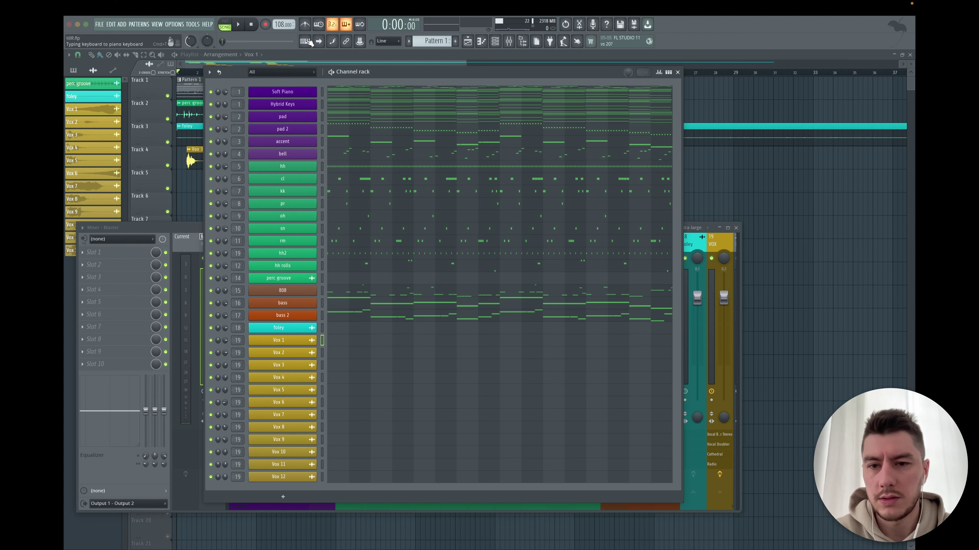
click(174, 238)
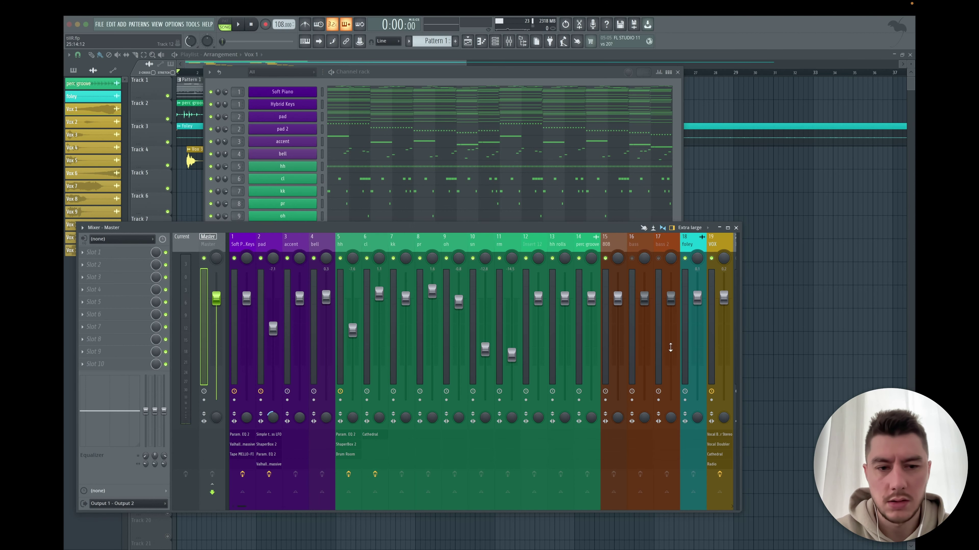
Place three empty mixer inserts in positions 1 to 3, ahead of the Soft Piano and Hybrid Keys insert
mouse_move(243, 508)
mouse_down()
mouse_move(257, 507)
mouse_move(240, 508)
mouse_up()
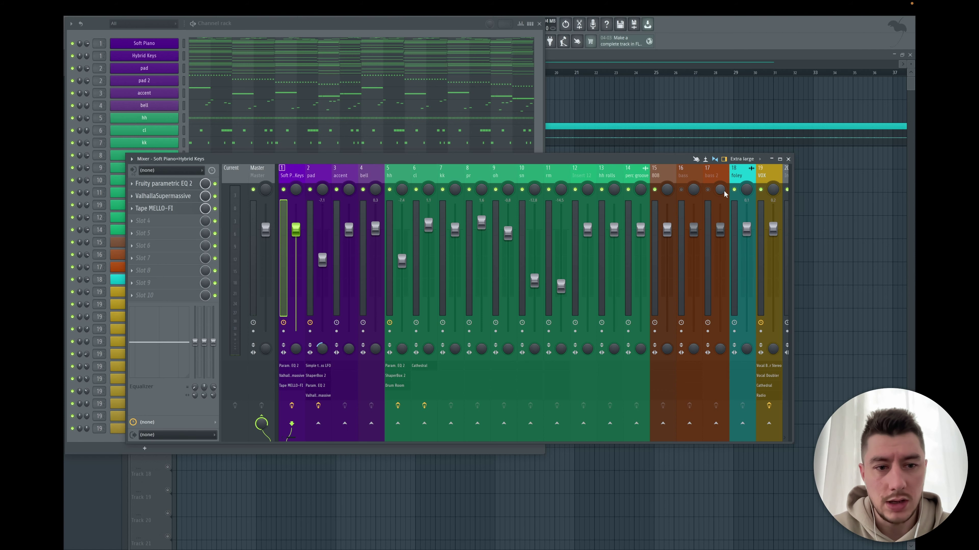
key(Insert)
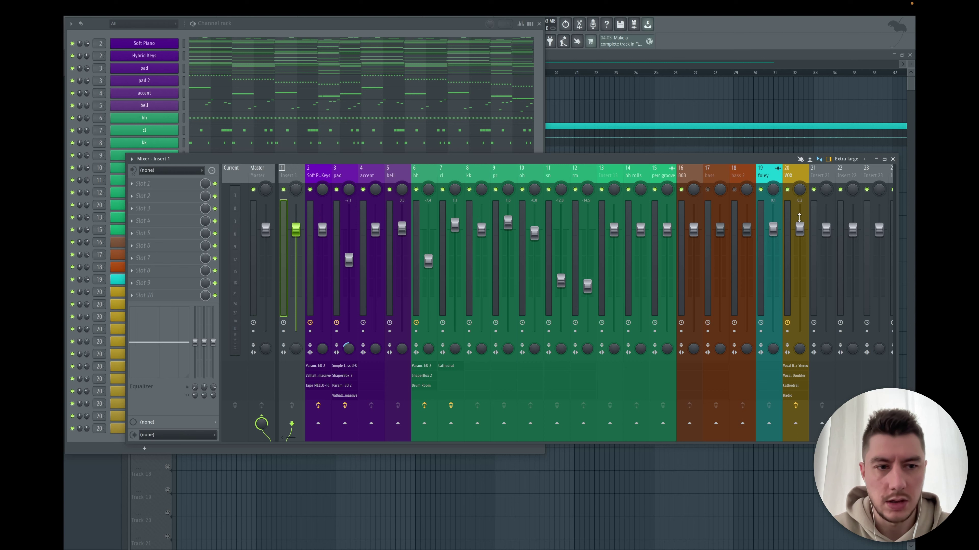
click(818, 213)
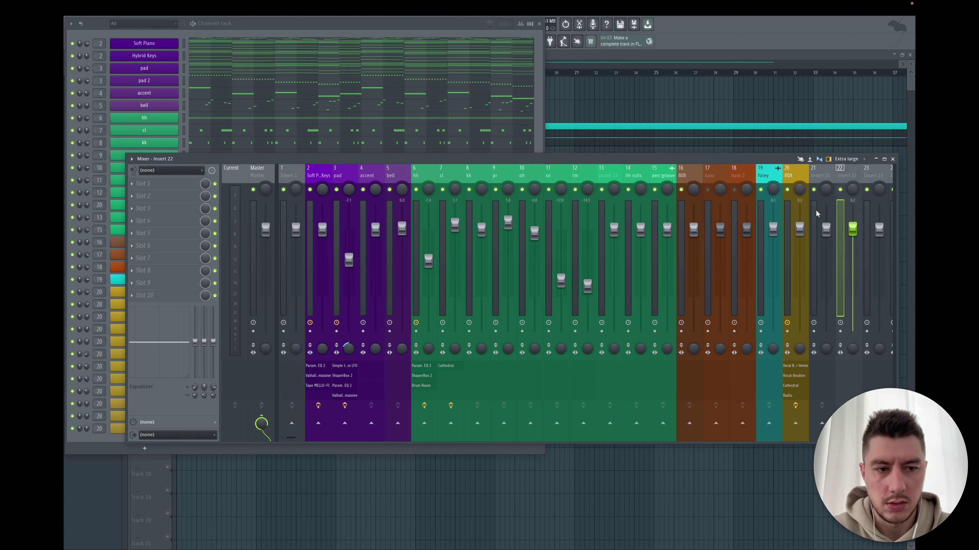
drag(814, 213, 313, 209)
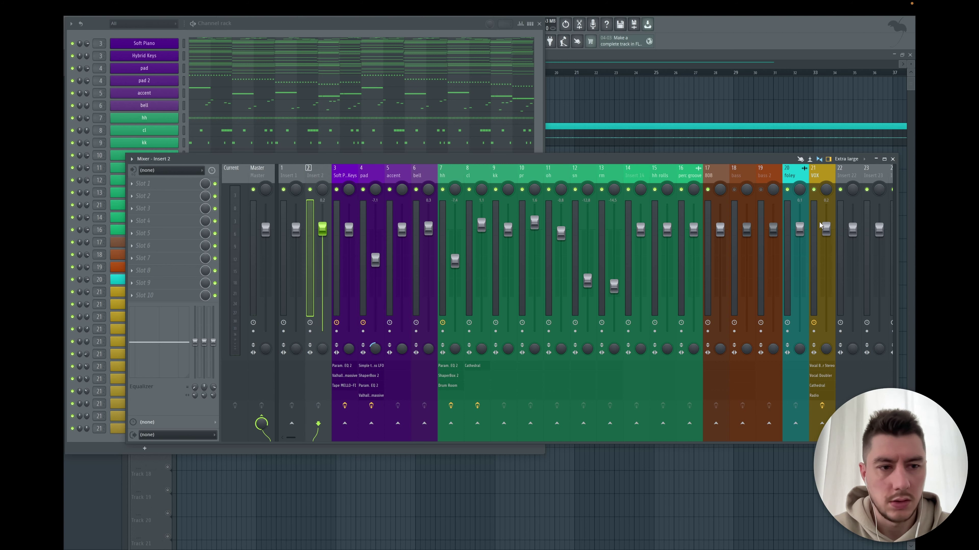
drag(840, 211, 341, 216)
Route the purple melody inserts (Soft Piano+Hybrid Keys, pad, accent and bell) only to insert 1 and check each one's routing
drag(448, 237, 371, 242)
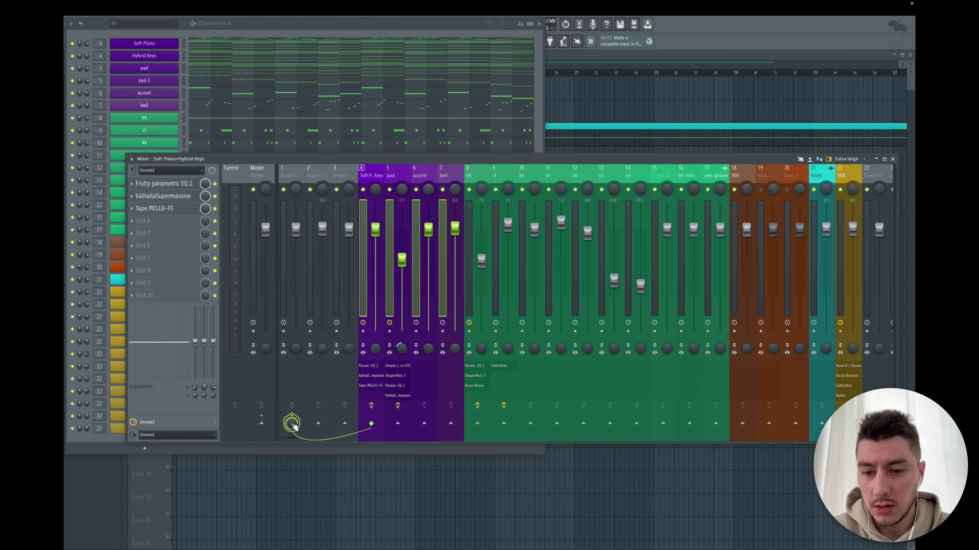
click(438, 256)
click(362, 253)
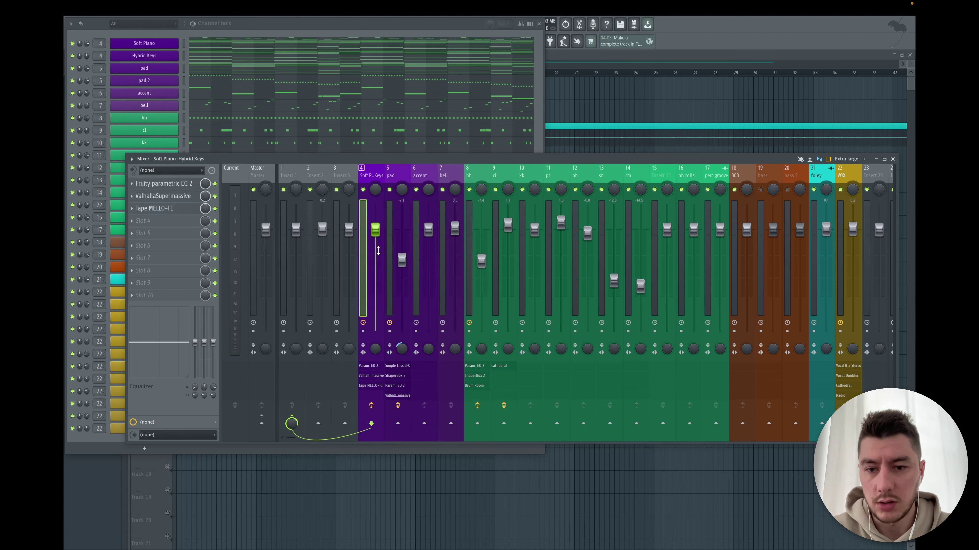
click(390, 254)
click(415, 254)
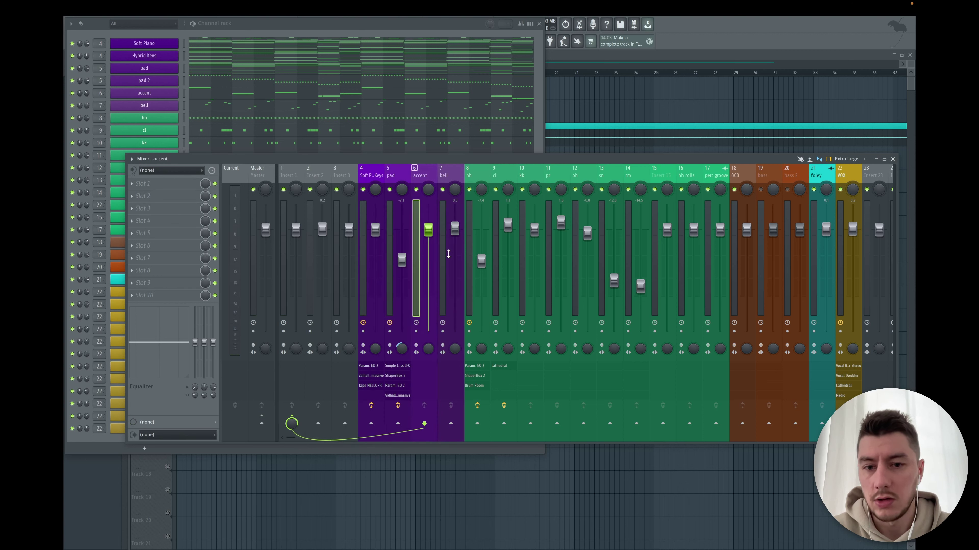
click(448, 253)
Rename mixer insert 1 as INSRT BUS
click(280, 202)
key(F2)
text(INSRT BUS)
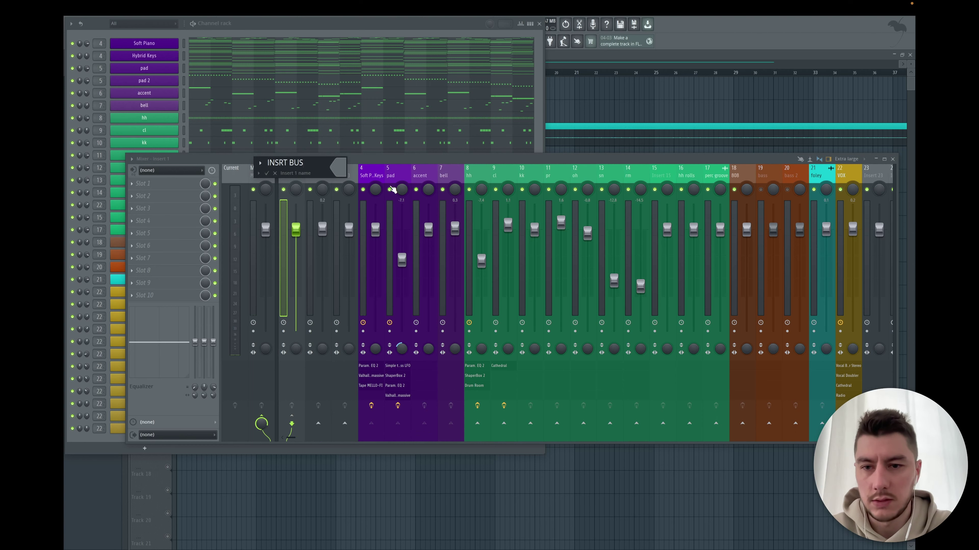
Route the green drum inserts from hh through perc groove only to insert 2 and check the routing of several
click(469, 213)
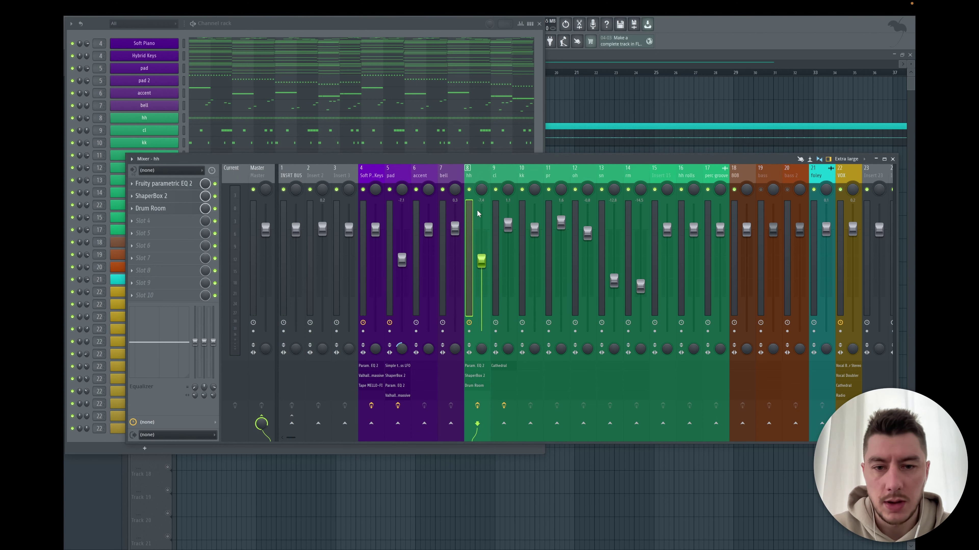
drag(477, 213, 709, 221)
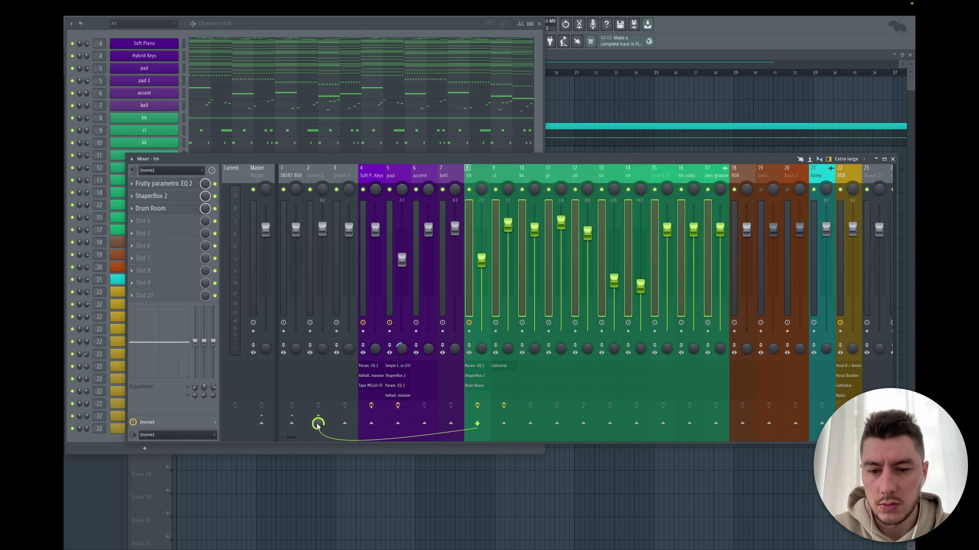
click(492, 266)
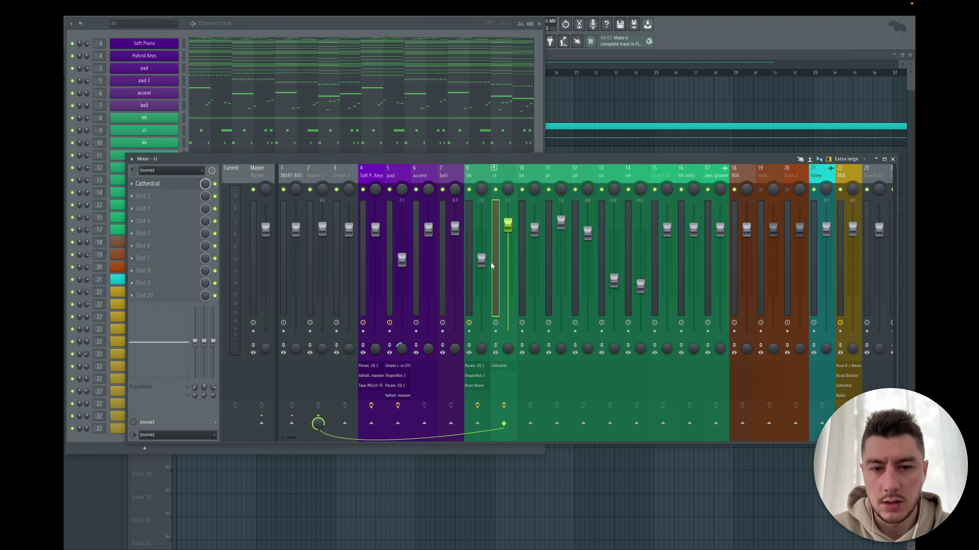
click(523, 256)
click(552, 258)
click(577, 258)
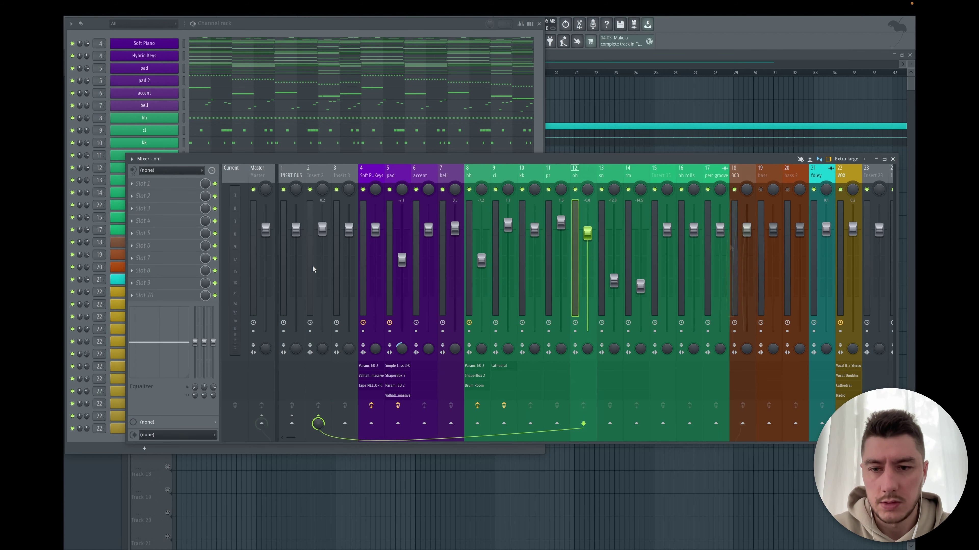
Route the 808, bass and bass 2 inserts to insert 3
drag(737, 246, 784, 247)
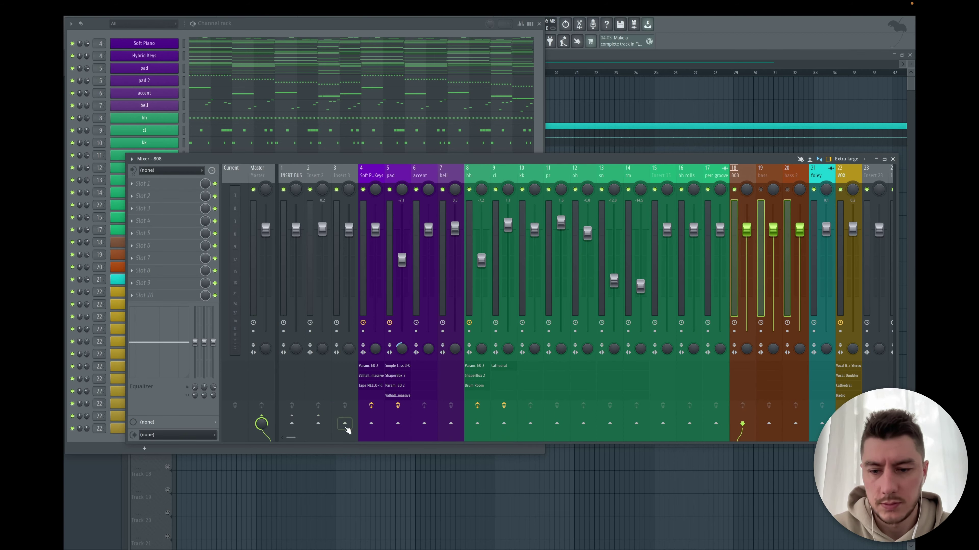
click(345, 425)
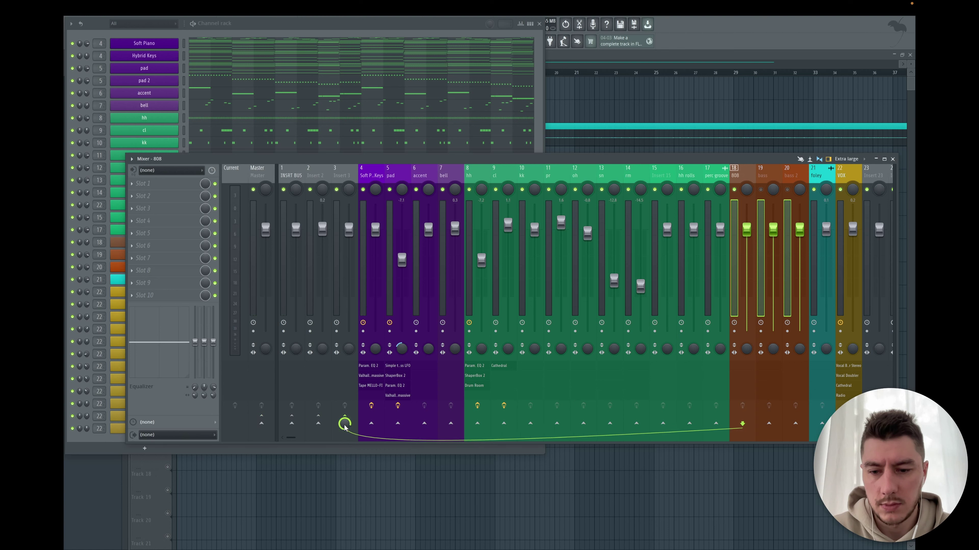
Rename mixer insert 2 as DRUM BUS and insert 3 as BASS BUS
click(761, 275)
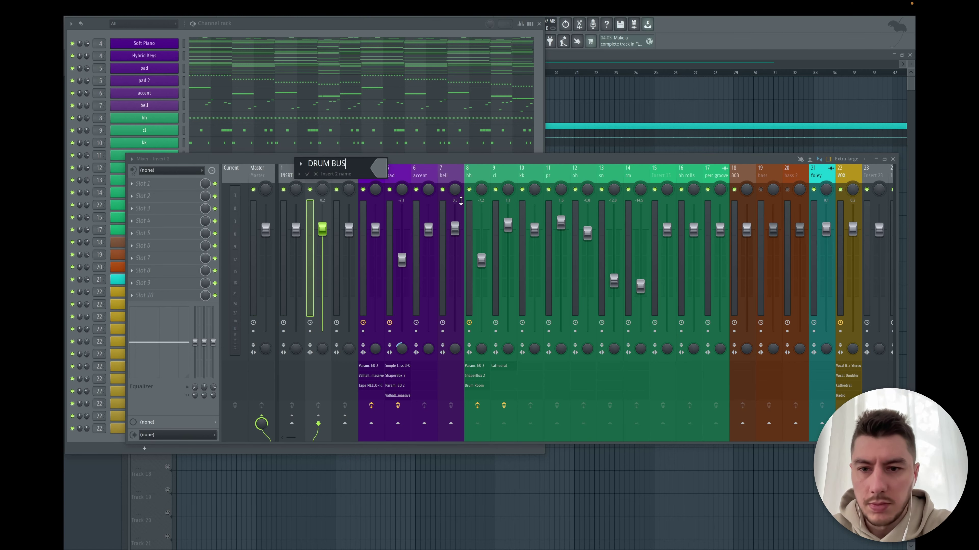
key(Return)
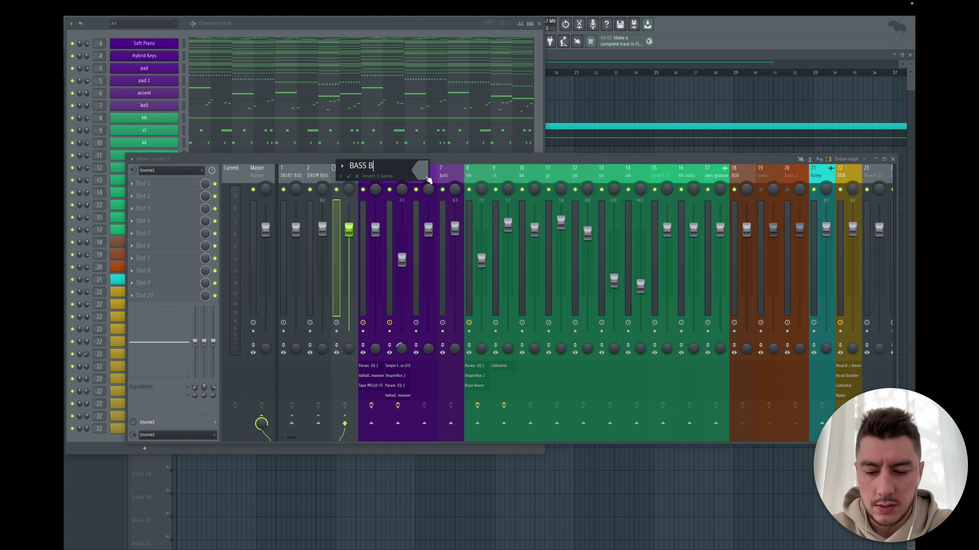
text(US)
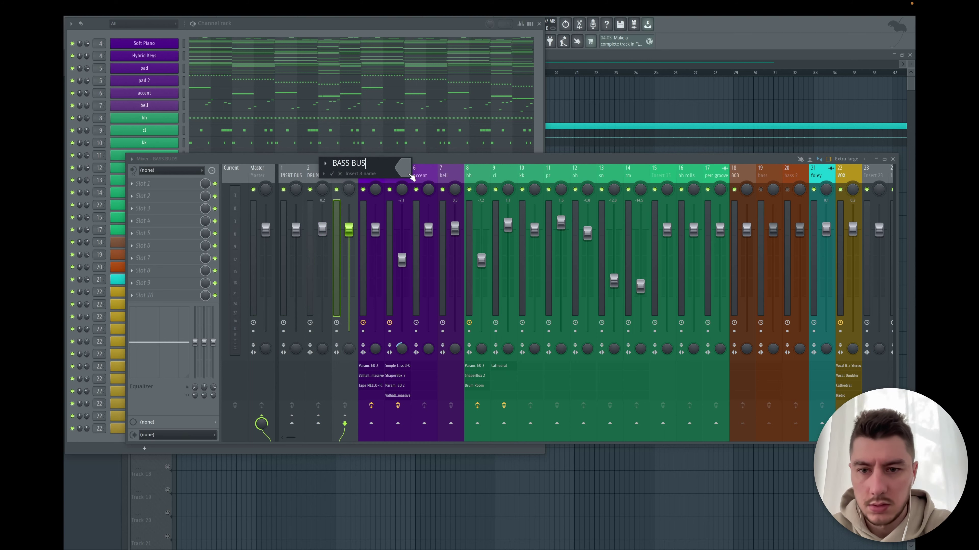
click(409, 173)
Color the INSRT BUS insert purple and the DRUM BUS insert green to match their instrument groups
click(444, 357)
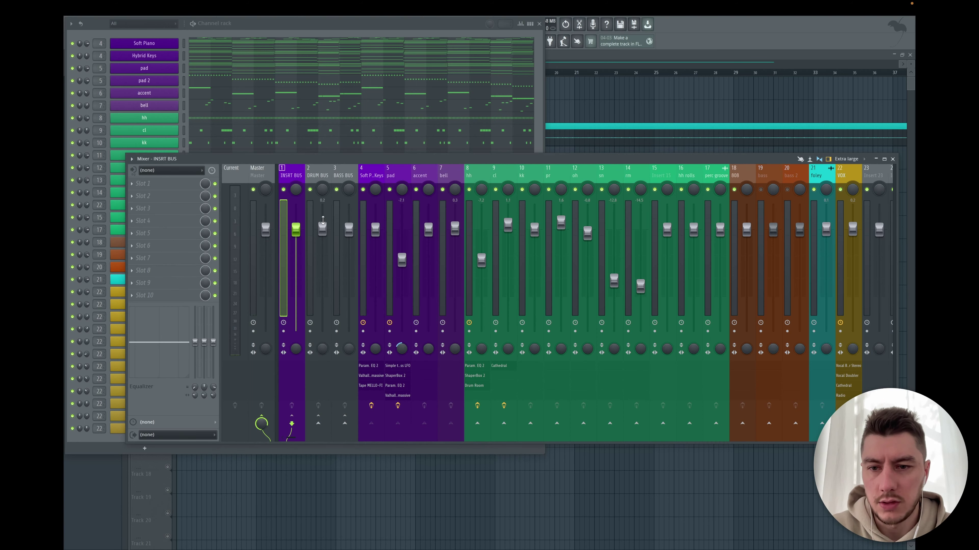
right_click(329, 170)
click(358, 184)
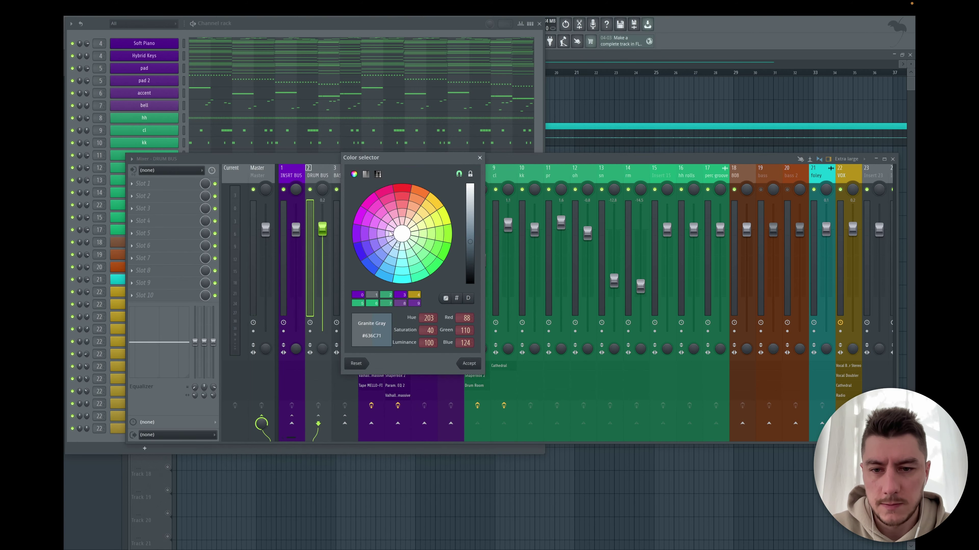
Color the BASS BUS insert red, keeping its name
right_click(356, 170)
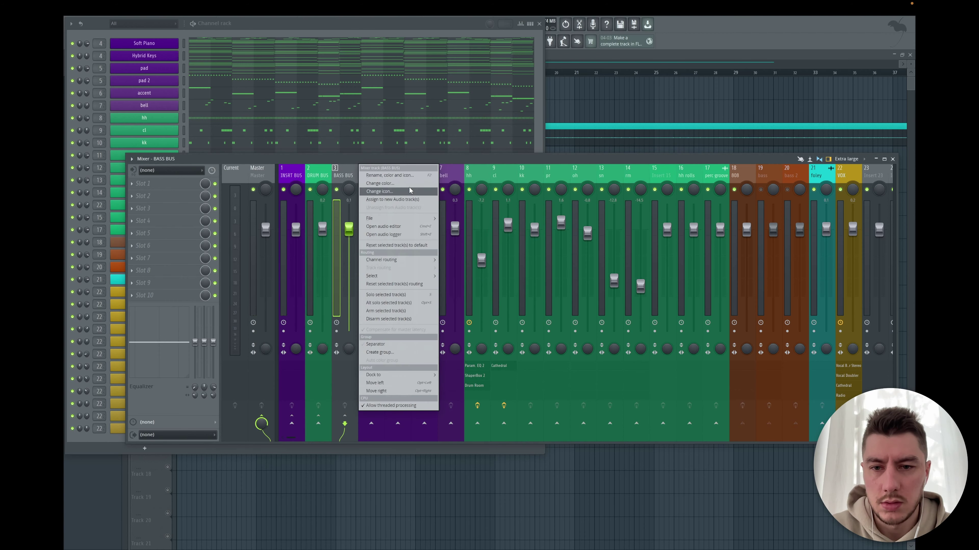
click(409, 178)
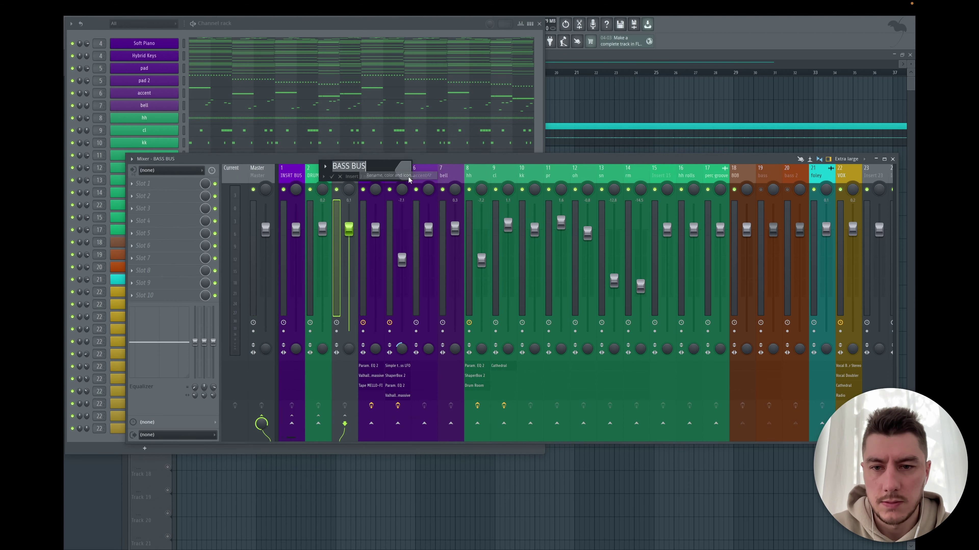
click(408, 176)
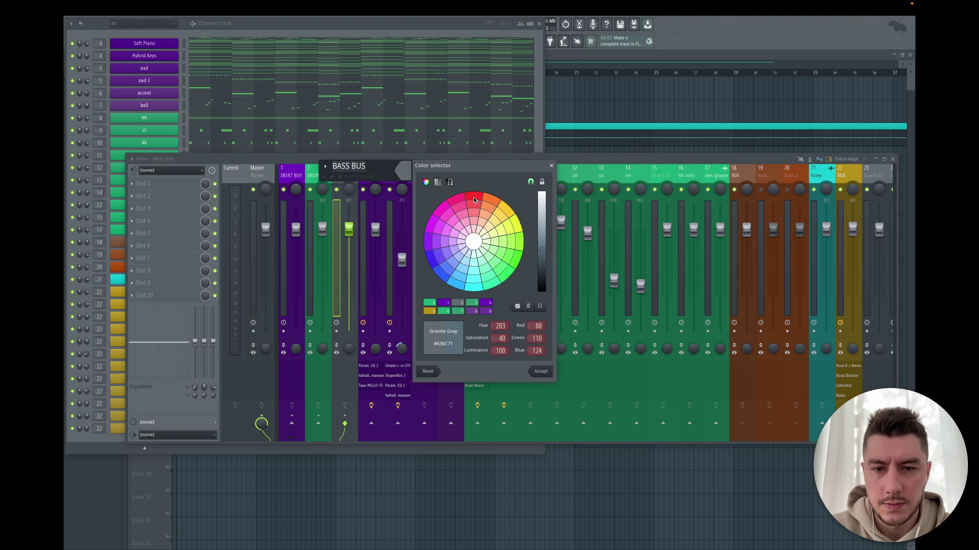
click(474, 197)
click(540, 371)
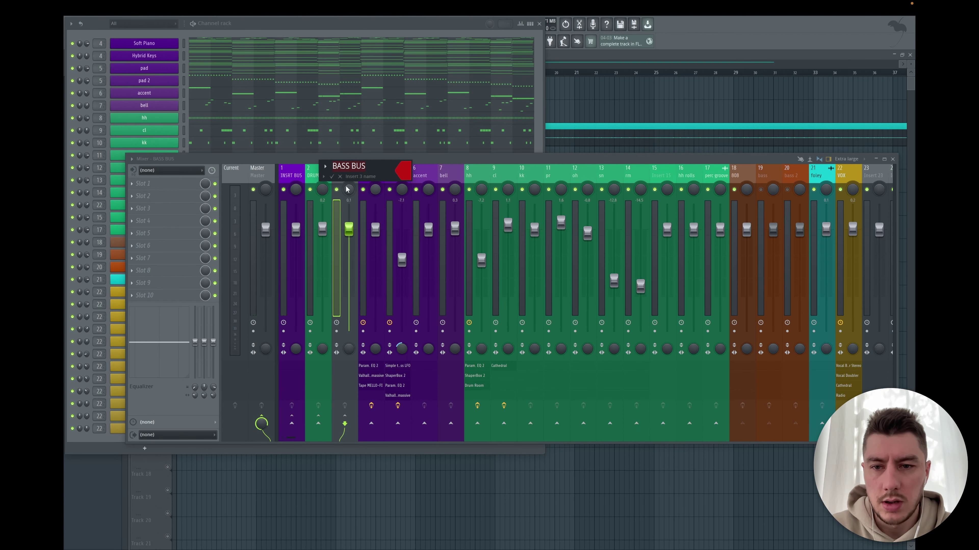
click(332, 177)
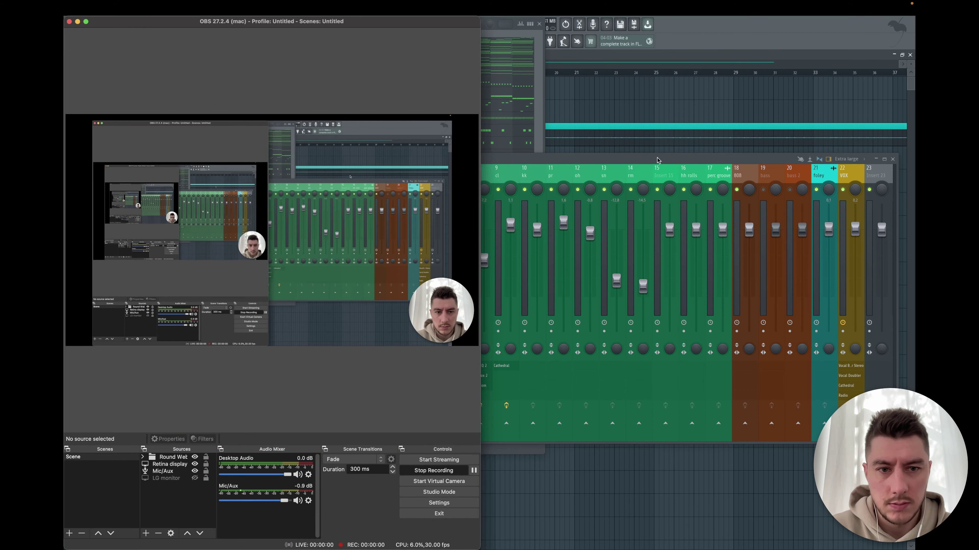
Lower the faders of inserts 4 through 22 to silence and narrow the Master's stereo separation toward mono
click(650, 162)
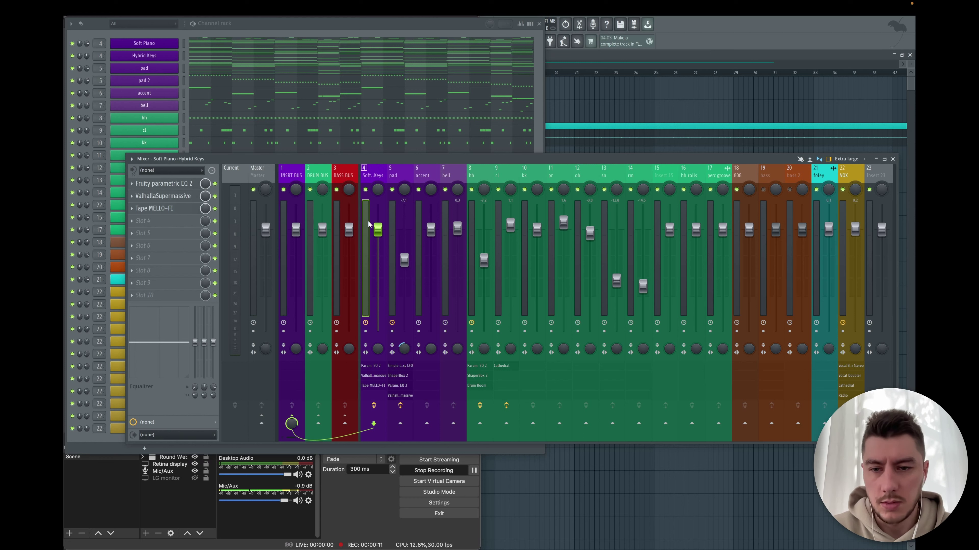
drag(369, 225, 854, 227)
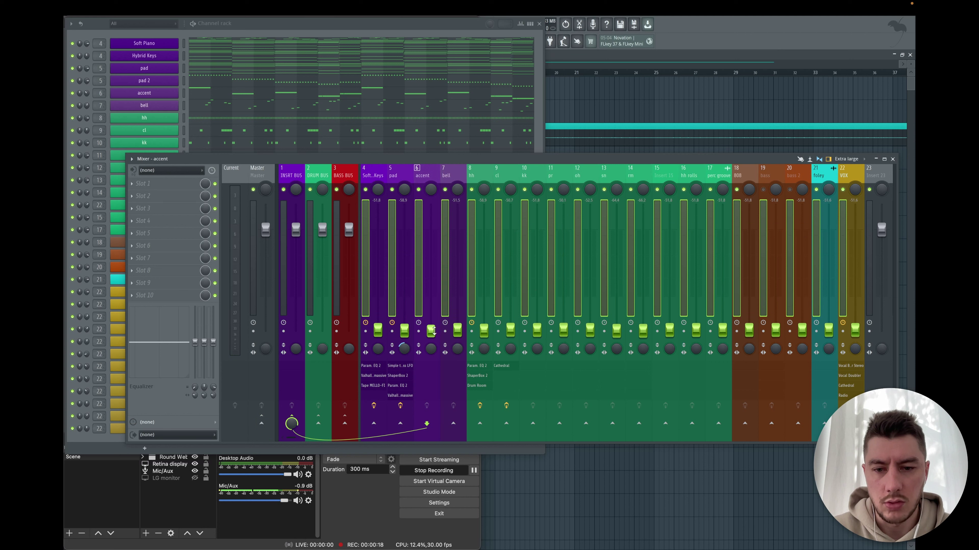
click(749, 330)
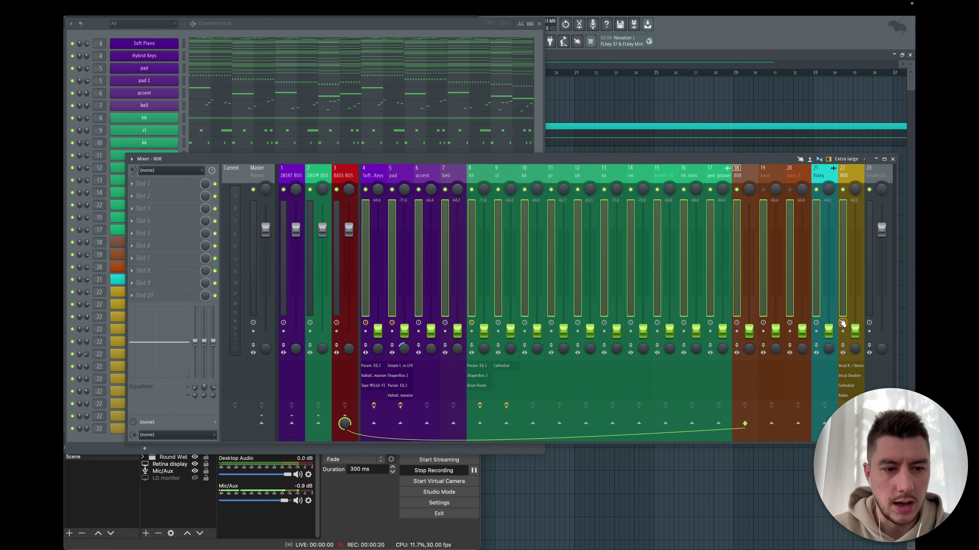
click(262, 350)
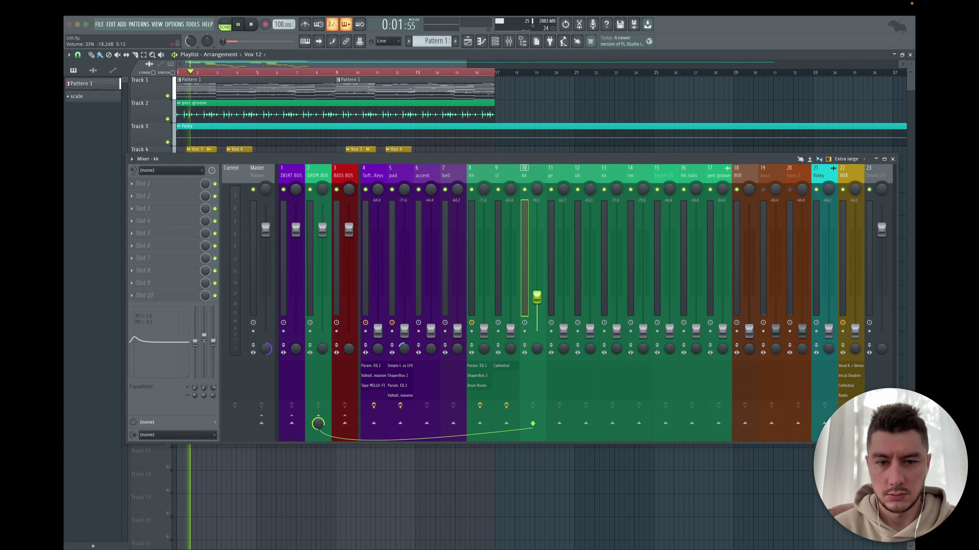
During playback, raise the kk fader to about -10.9 dB and the 808 fader to about -9.5 dB, comparing their levels
drag(537, 296, 536, 274)
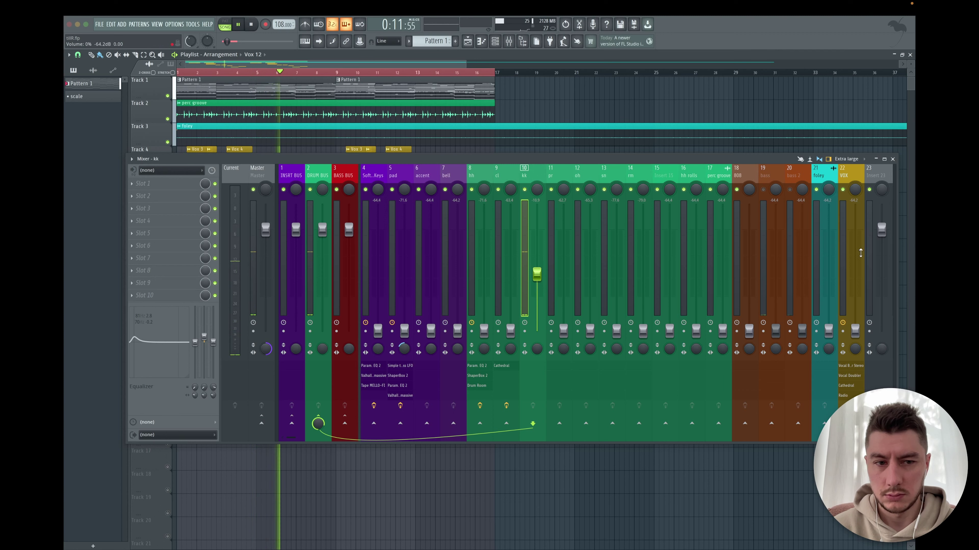
drag(750, 331, 749, 268)
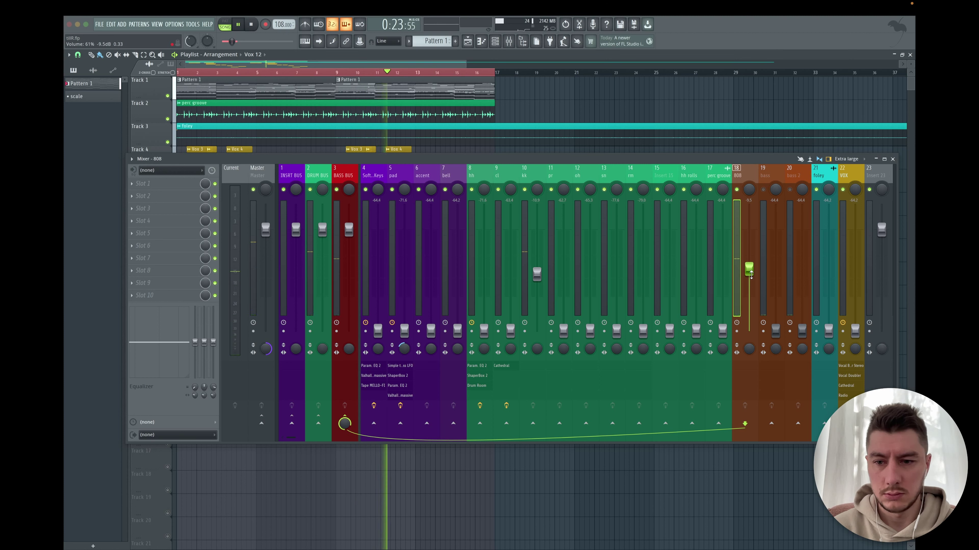
click(524, 231)
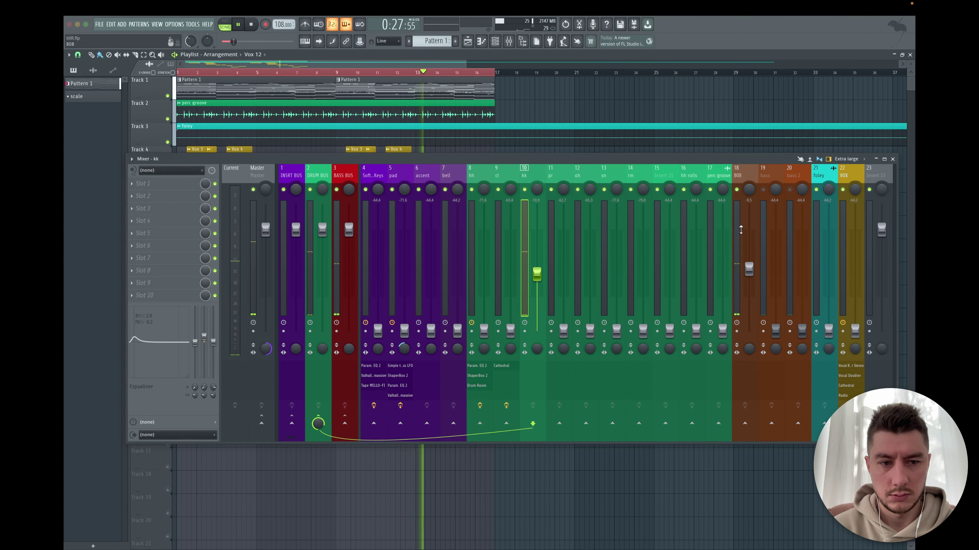
click(741, 238)
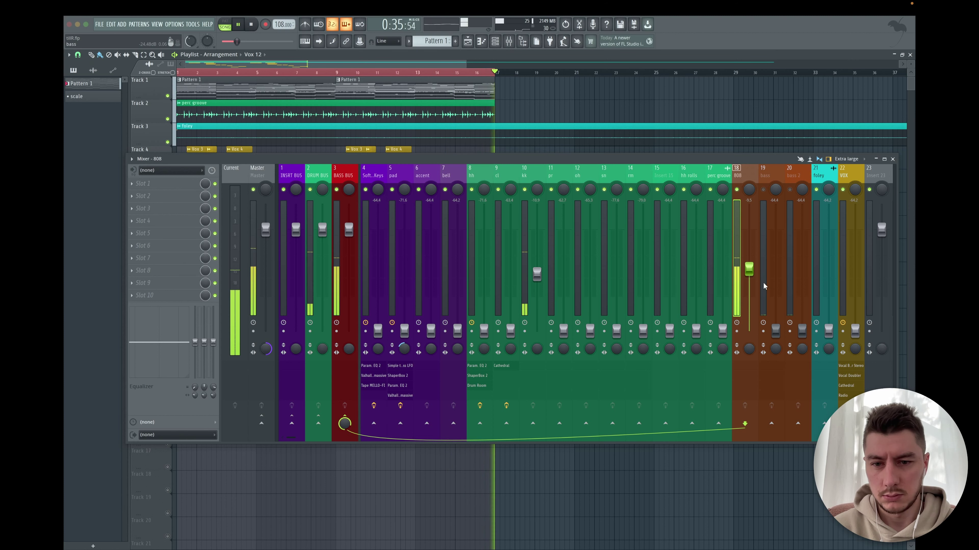
key(space)
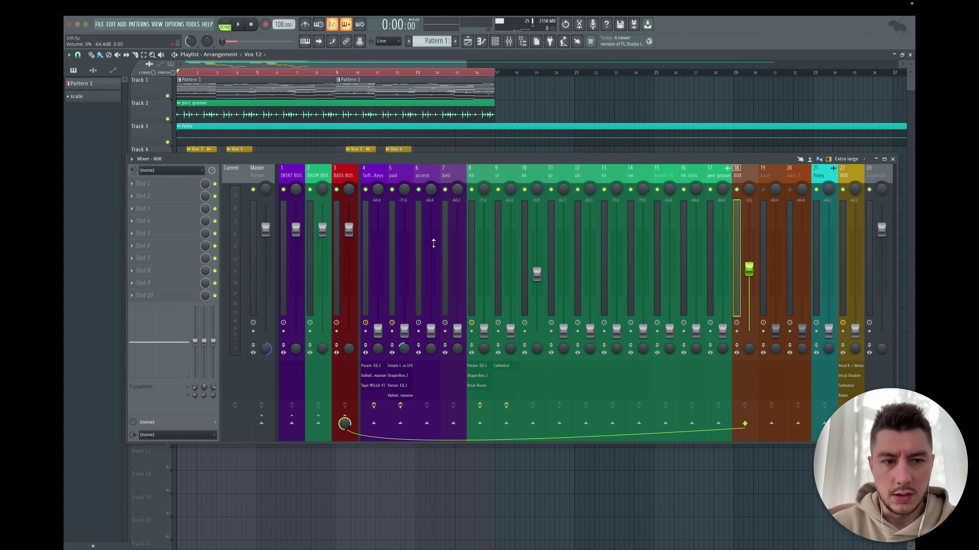
Listen to the bass insert with the 808 muted and set the bass fader to about -13.4 dB
key(XF86MonBrightnessUp)
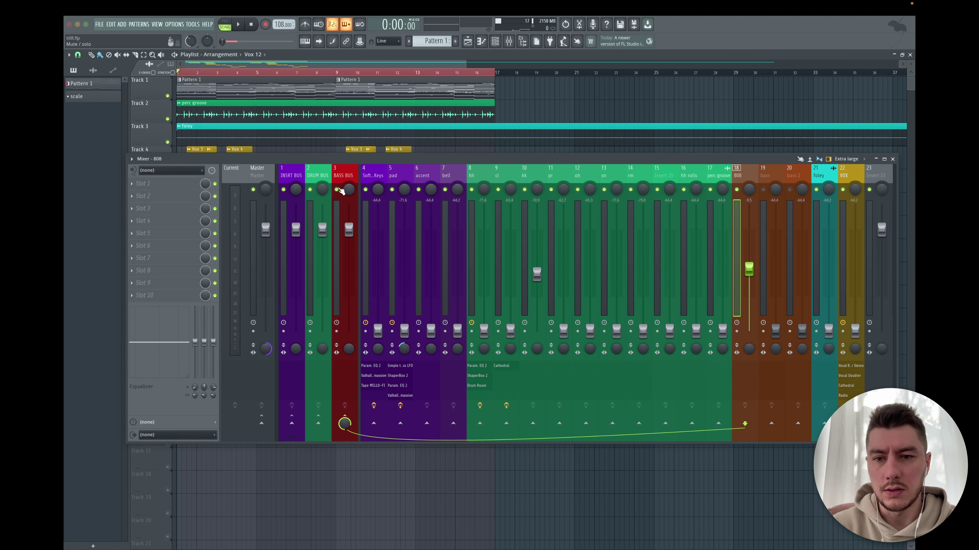
click(774, 216)
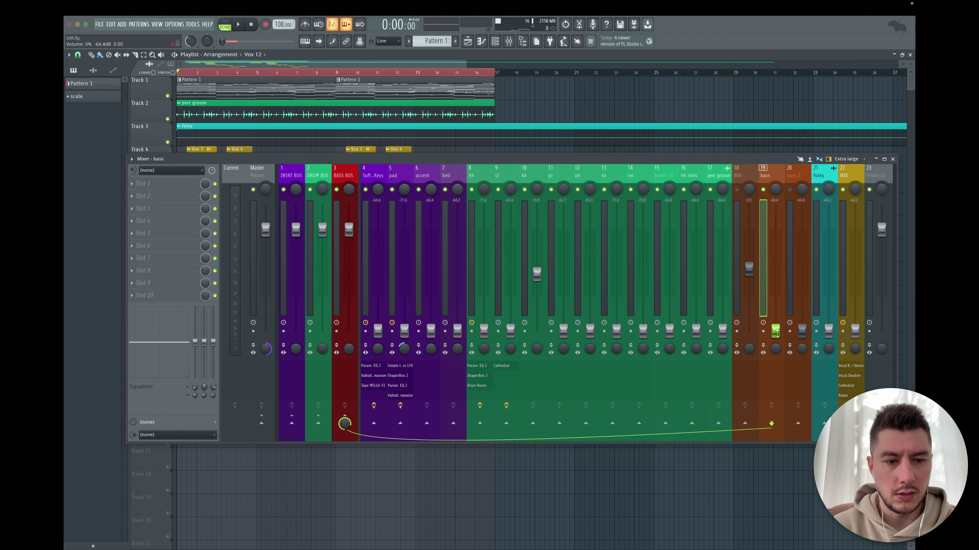
drag(776, 331, 775, 285)
key(space)
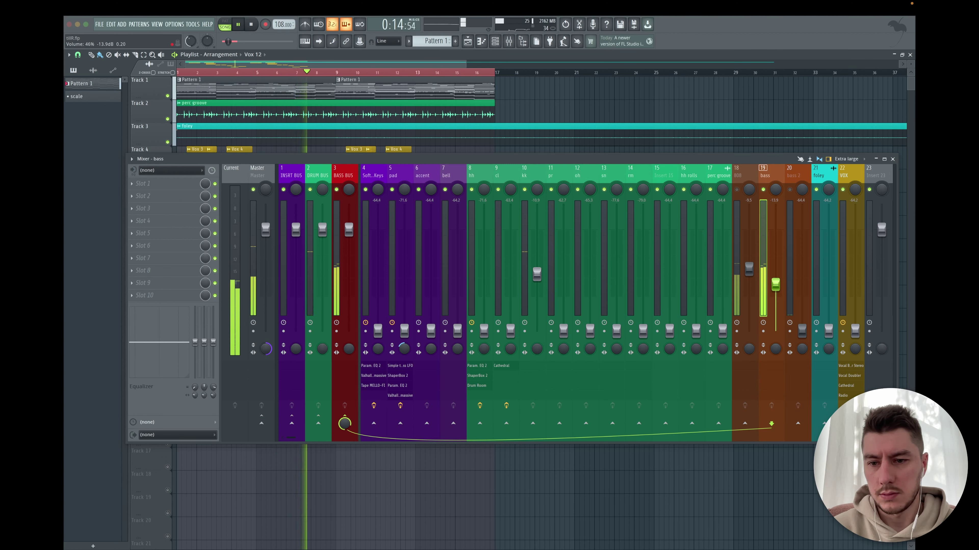
drag(776, 284, 777, 283)
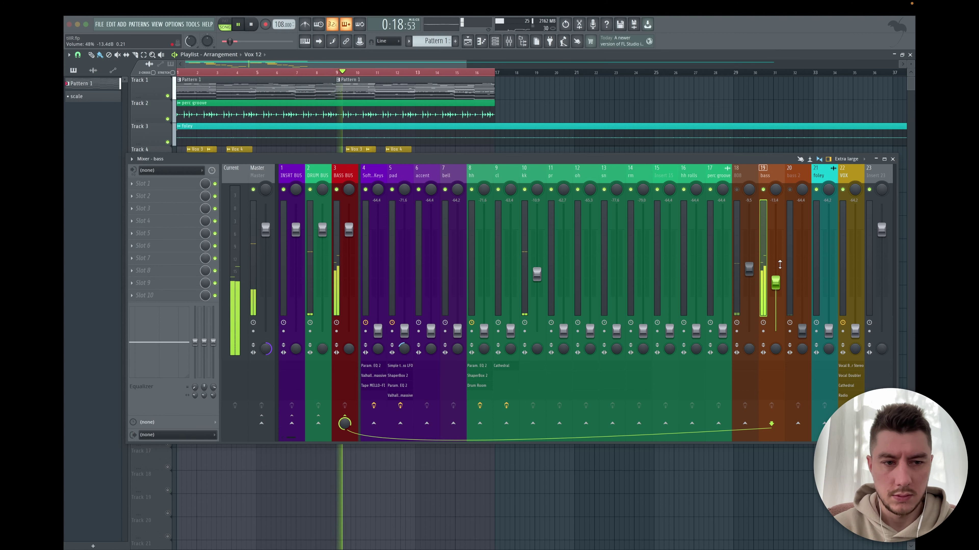
Mute the bass insert, unmute bass 2, and raise its fader to about the bass insert's level
click(762, 189)
click(790, 189)
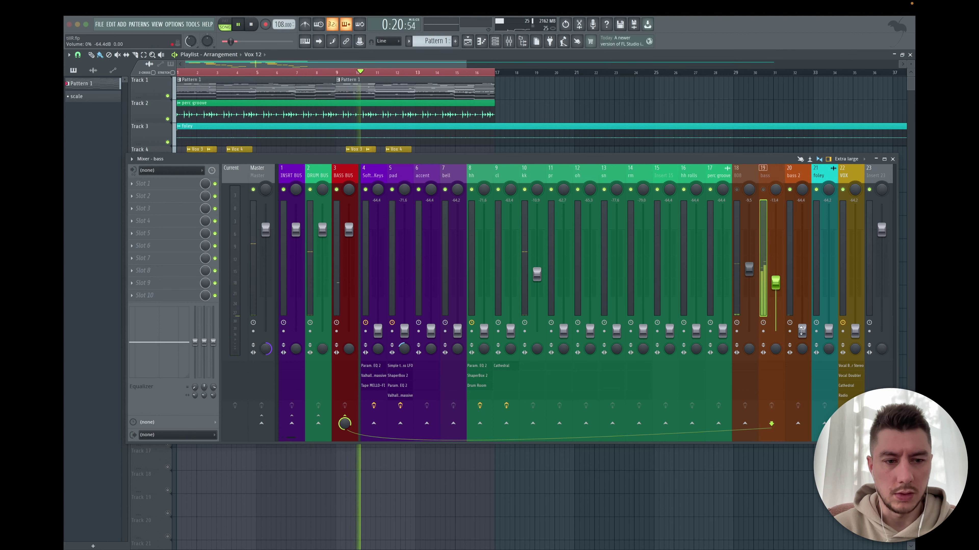
drag(801, 330, 802, 287)
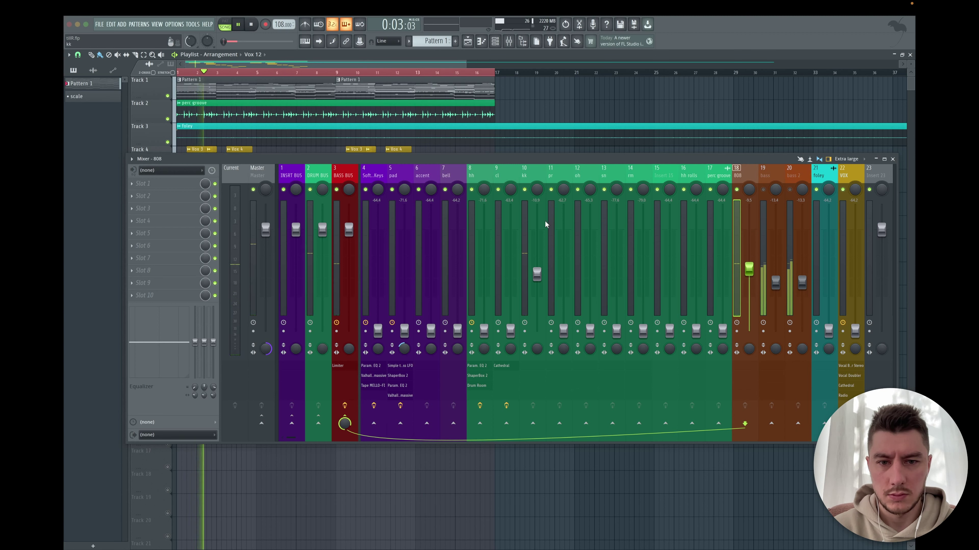
Sidechain the kk insert to the BASS BUS insert
click(524, 221)
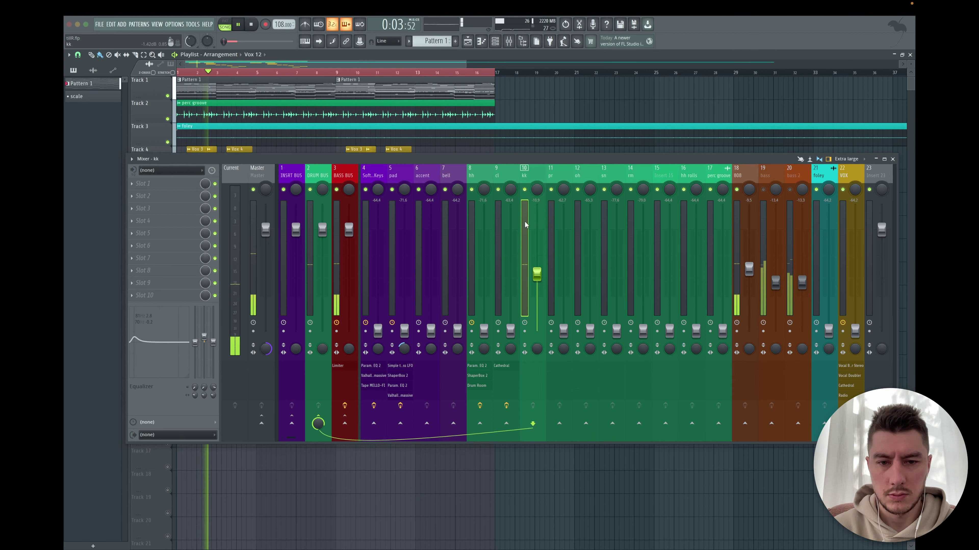
right_click(345, 424)
click(379, 451)
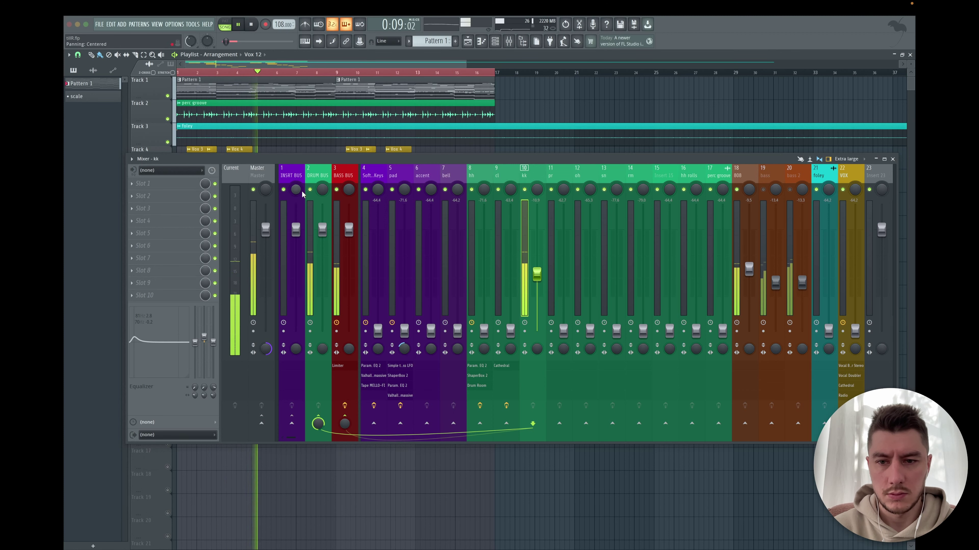
Move BASS BUS's Fruity Limiter to effect slot 9 and set its compressor's sidechain input to the kick (kk)
click(343, 176)
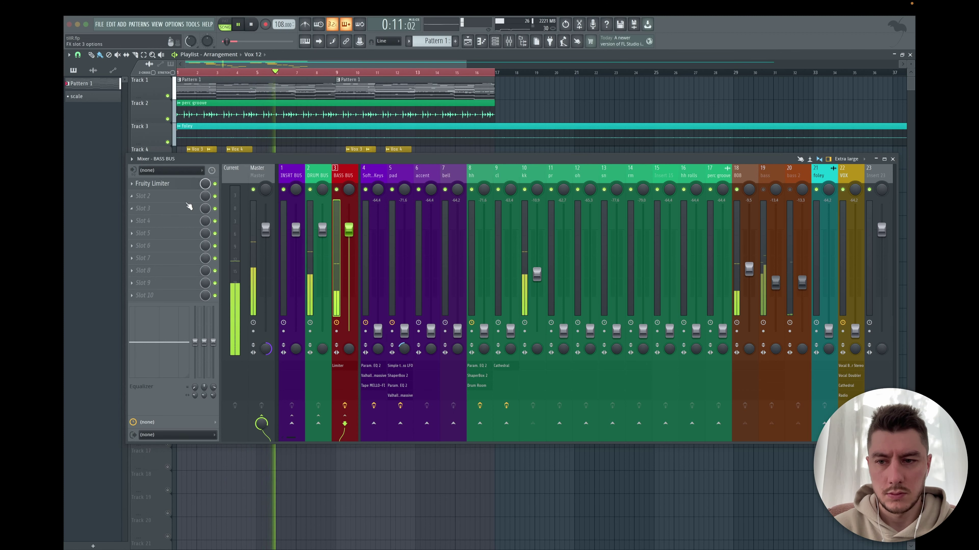
drag(185, 184, 185, 286)
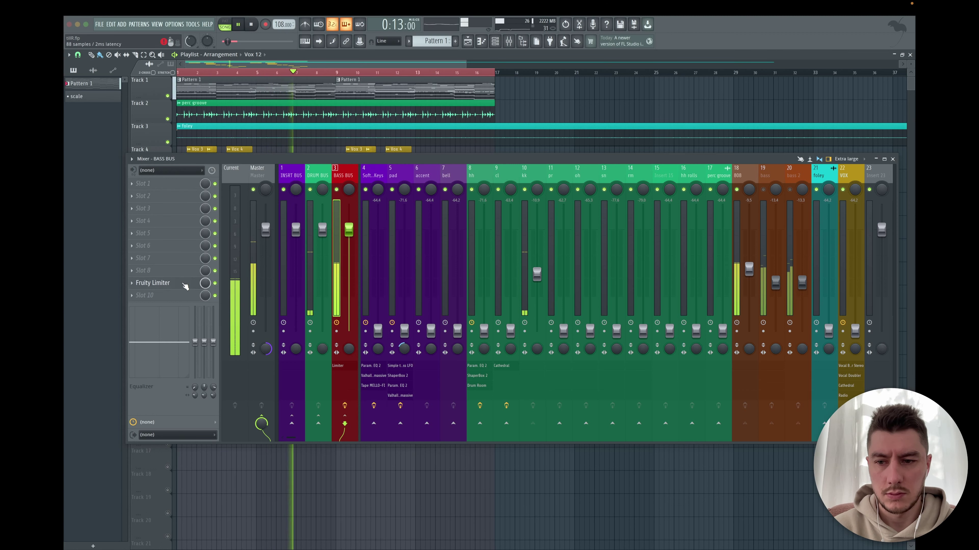
click(185, 284)
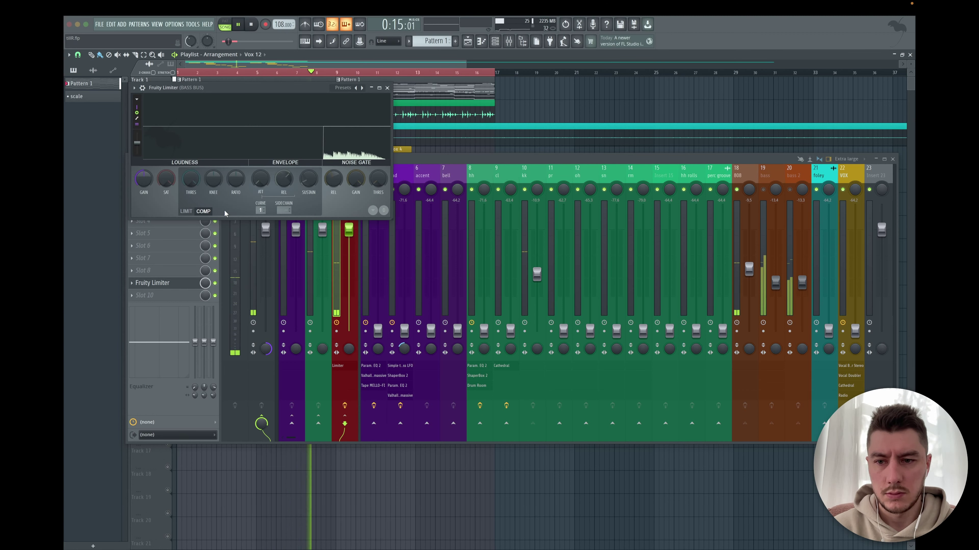
click(284, 210)
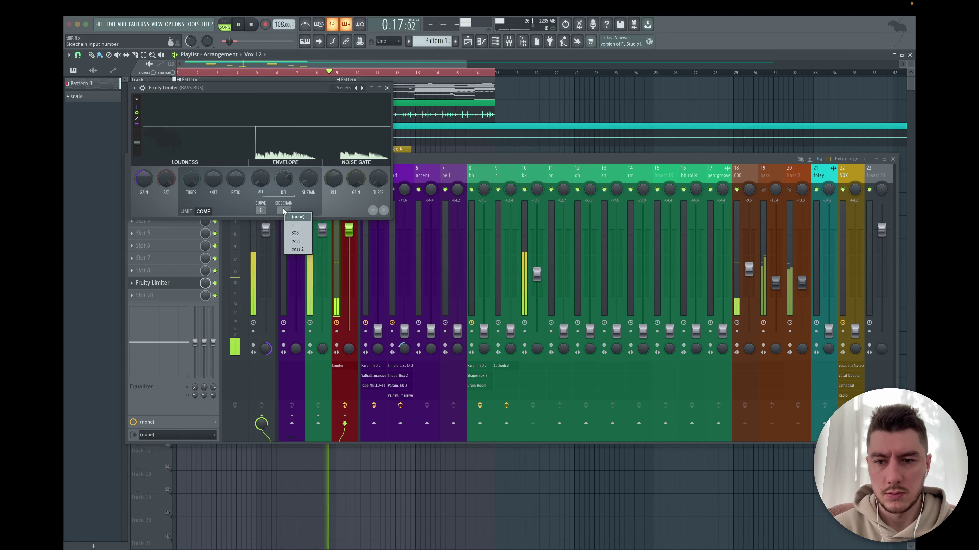
click(294, 225)
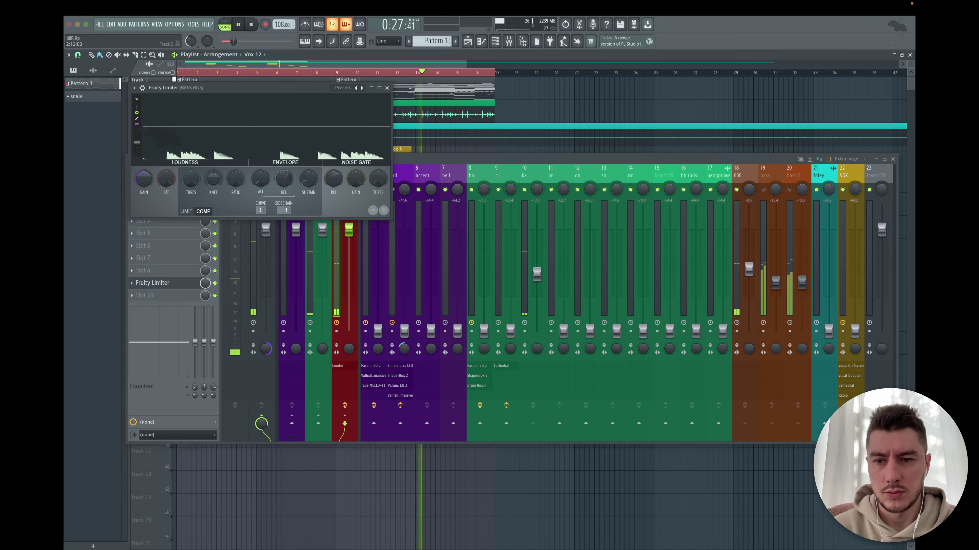
Raise the BASS BUS compressor's knee and ratio, and lower its threshold to about -23.9 dB while the beat plays
drag(191, 179, 190, 213)
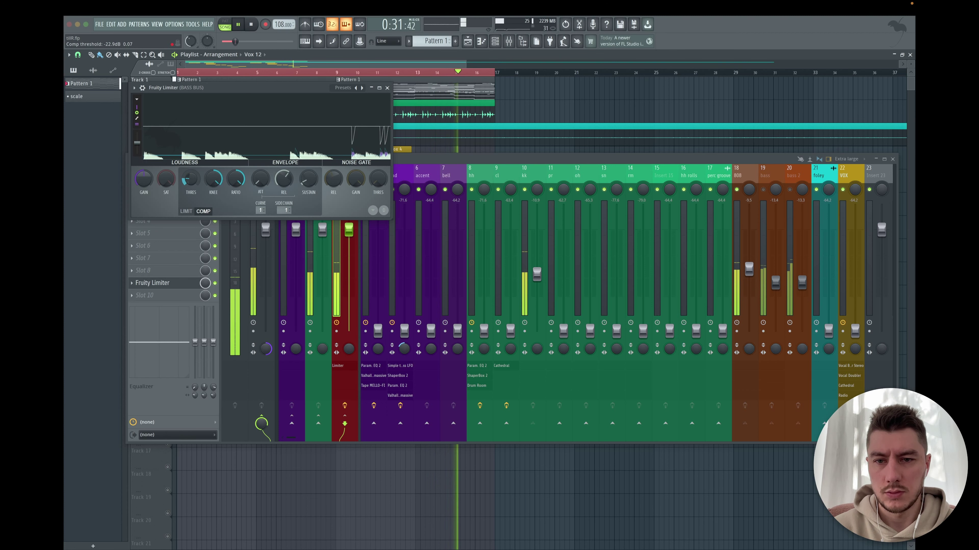
drag(190, 179, 191, 180)
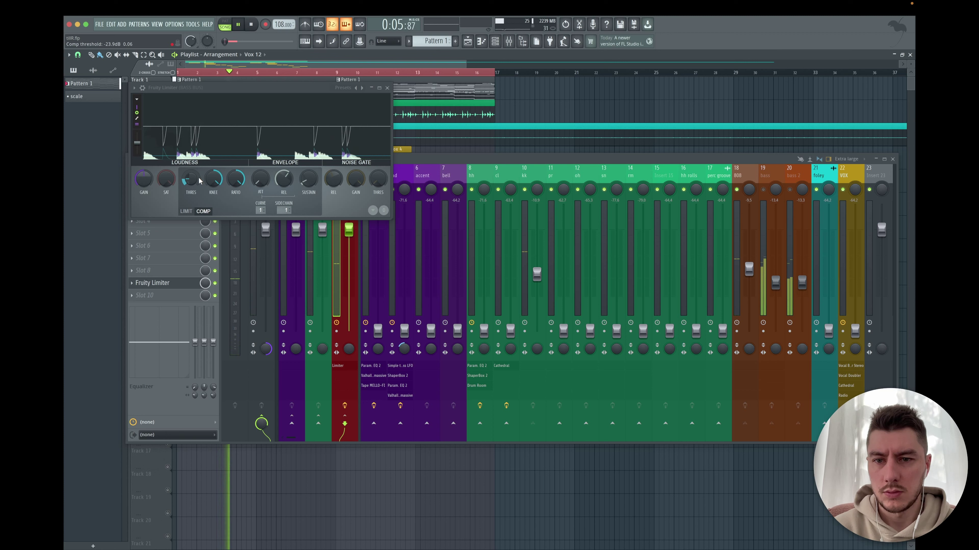
click(482, 158)
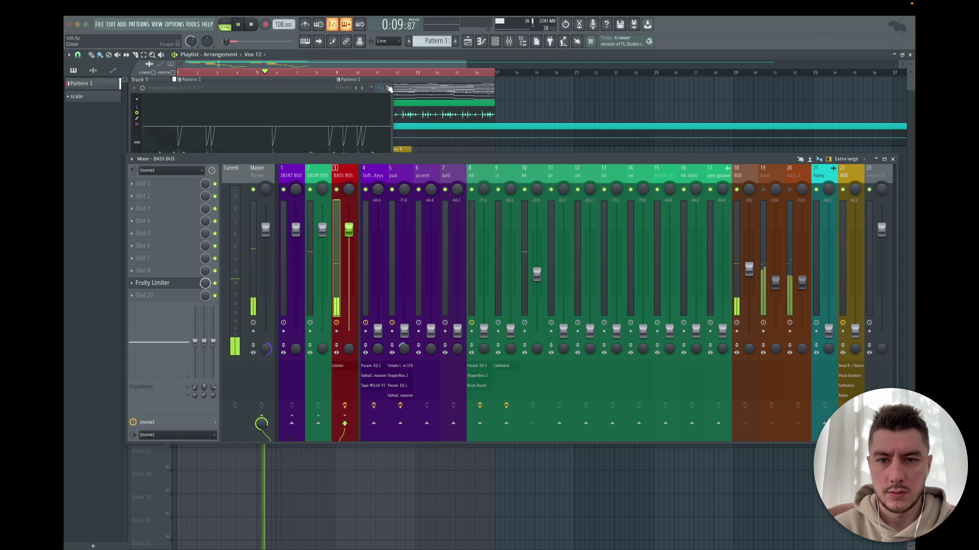
Close the limiter window and raise the cl insert's fader from silence to about -2.1 dB while the beat plays
click(388, 89)
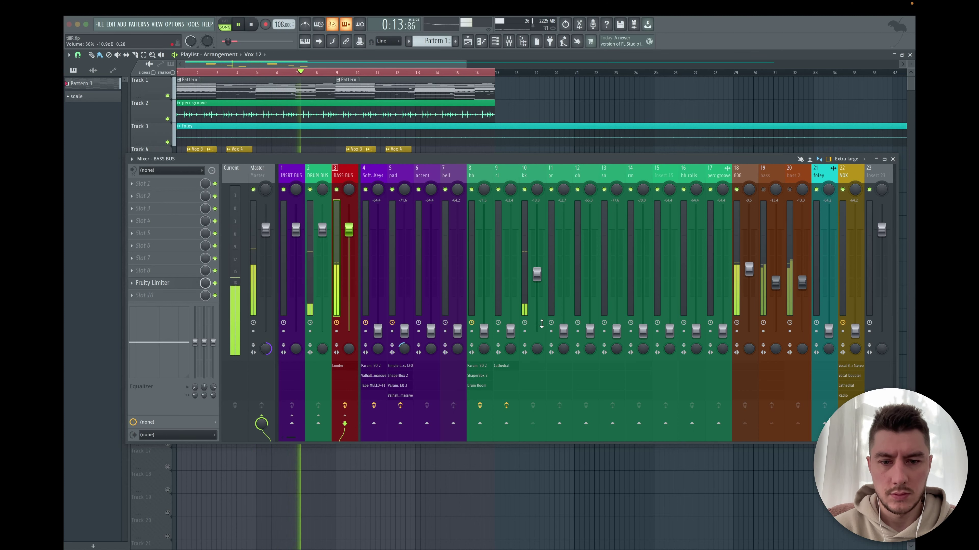
drag(510, 327, 510, 275)
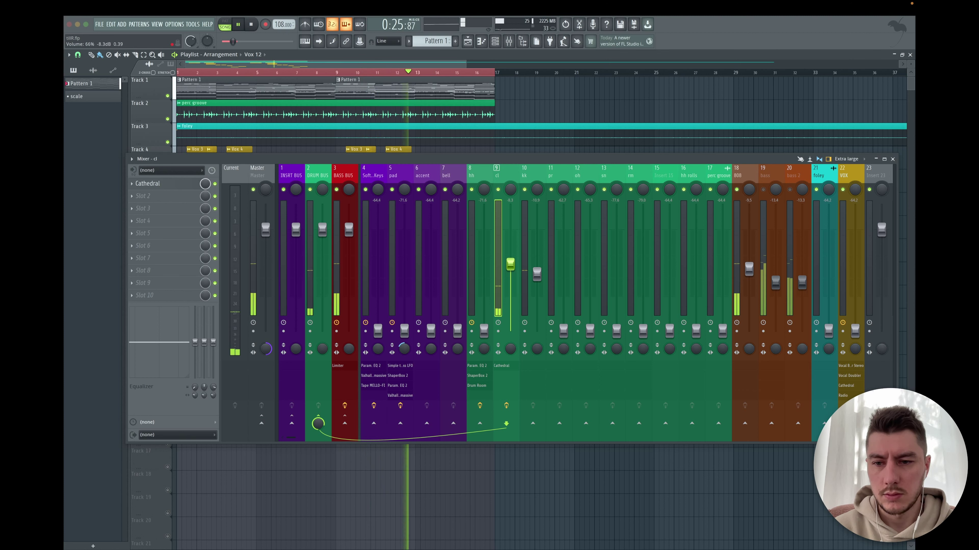
drag(511, 257, 511, 247)
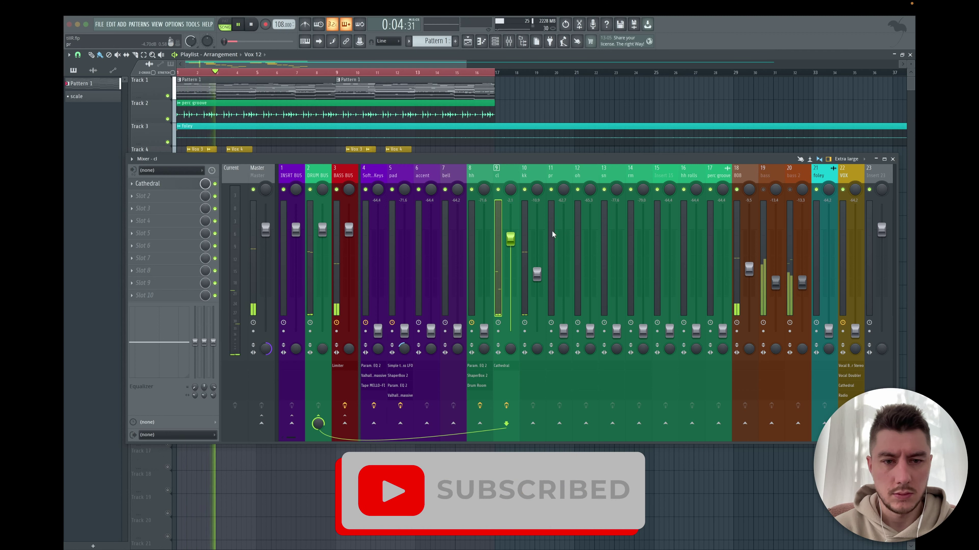
Raise the sn insert's fader from silence to about -8.4 dB while the beat plays
click(614, 226)
drag(614, 226, 614, 188)
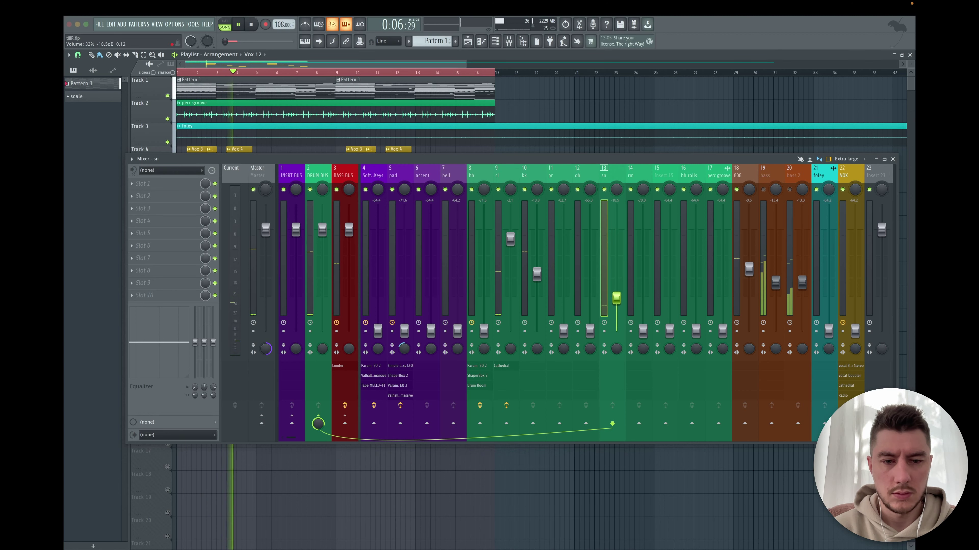
drag(616, 294, 616, 285)
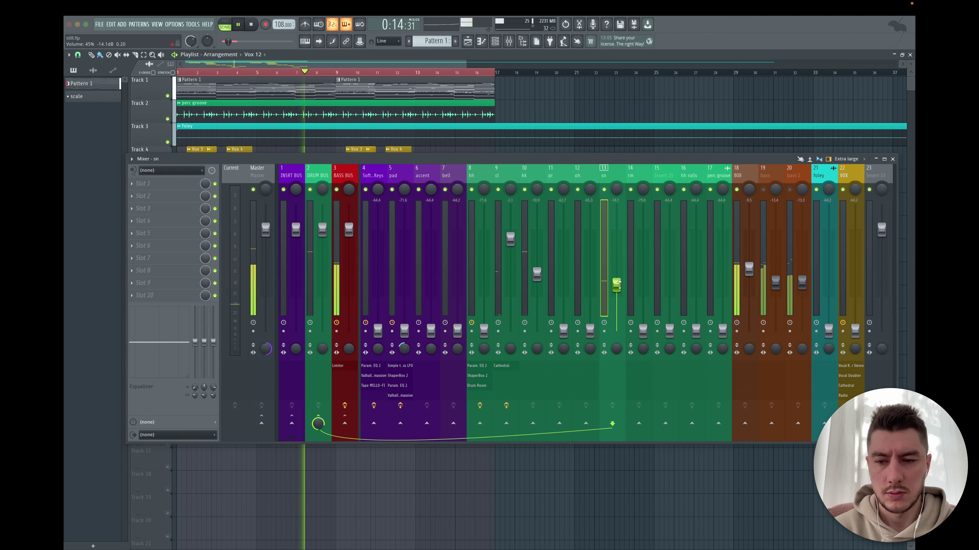
drag(616, 284, 618, 264)
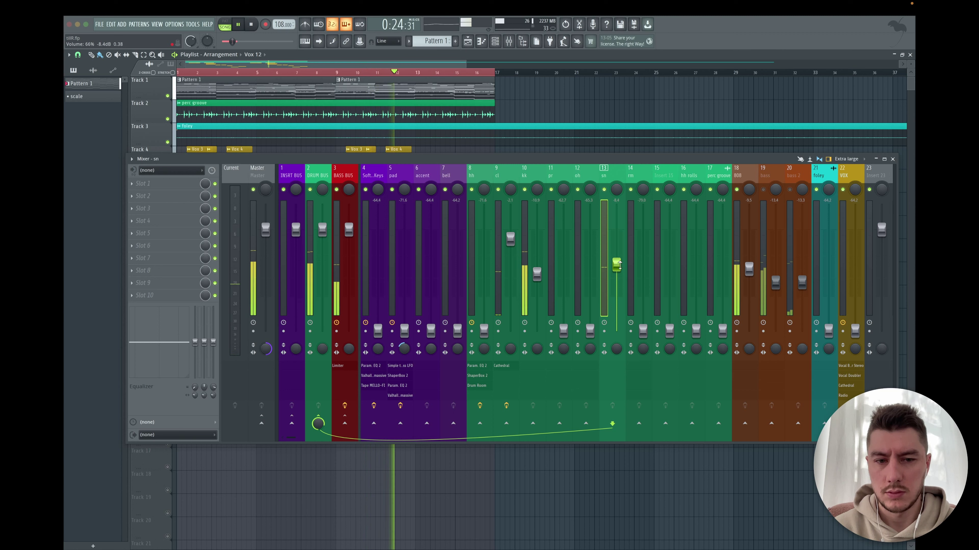
click(525, 217)
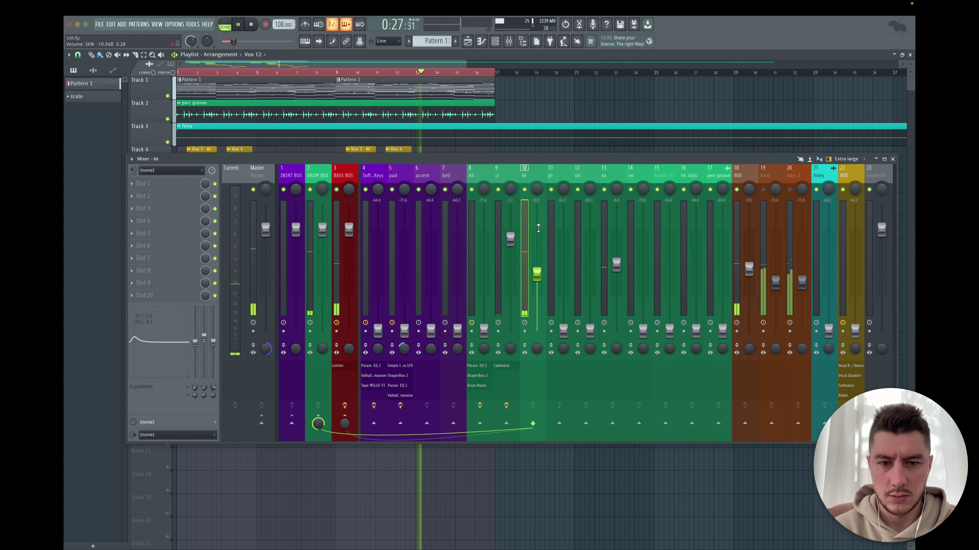
click(152, 185)
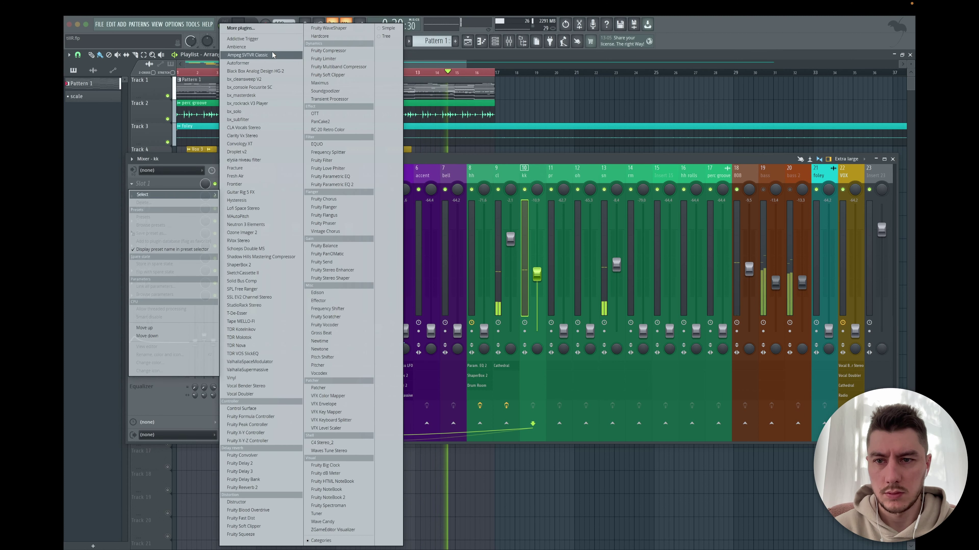
click(522, 158)
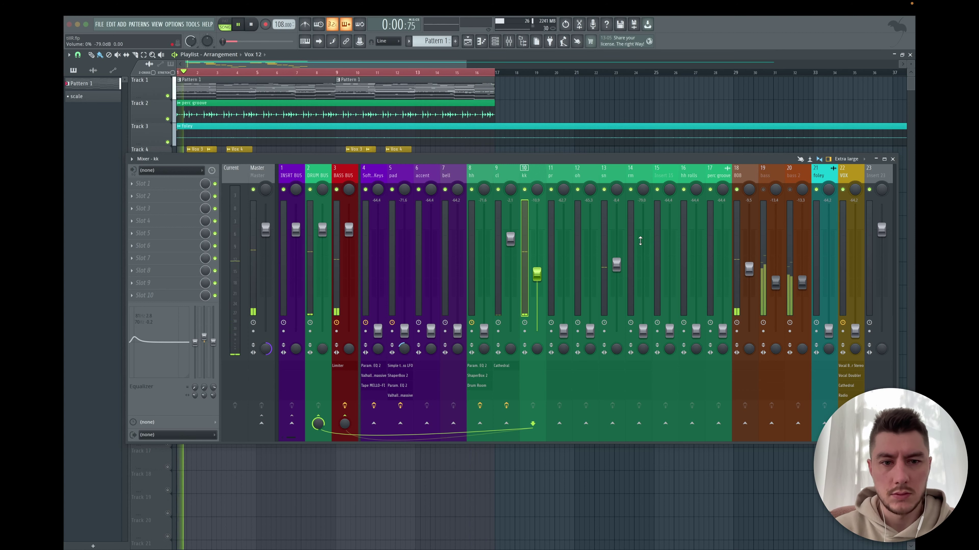
Raise the rm insert's fader from silence to about -9.2 dB and the hh insert's fader to about -12.9 dB
drag(635, 290, 635, 239)
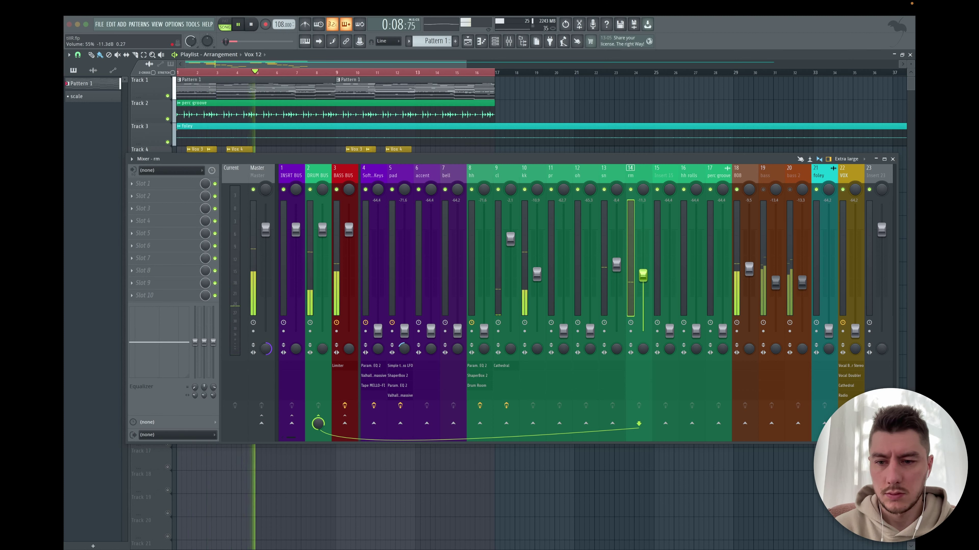
drag(643, 276, 643, 268)
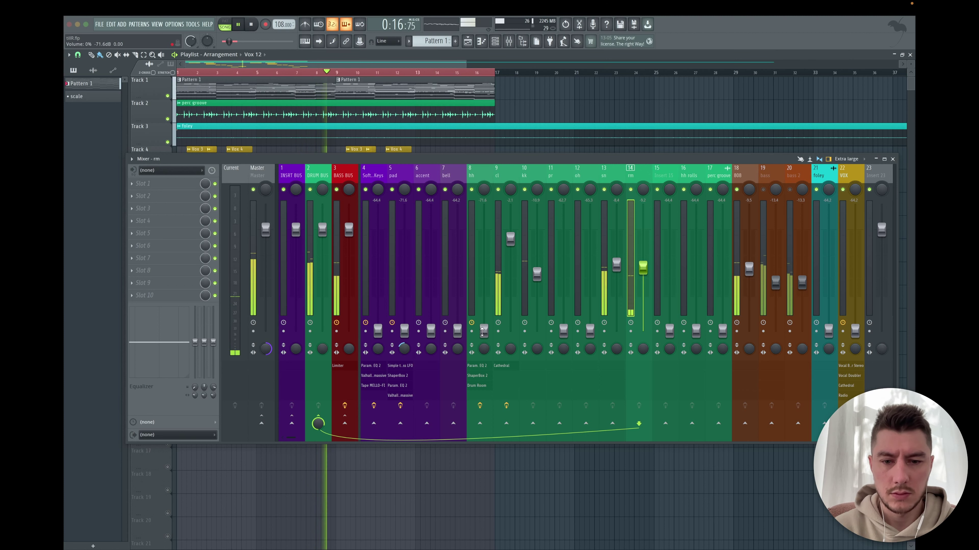
drag(484, 330, 484, 290)
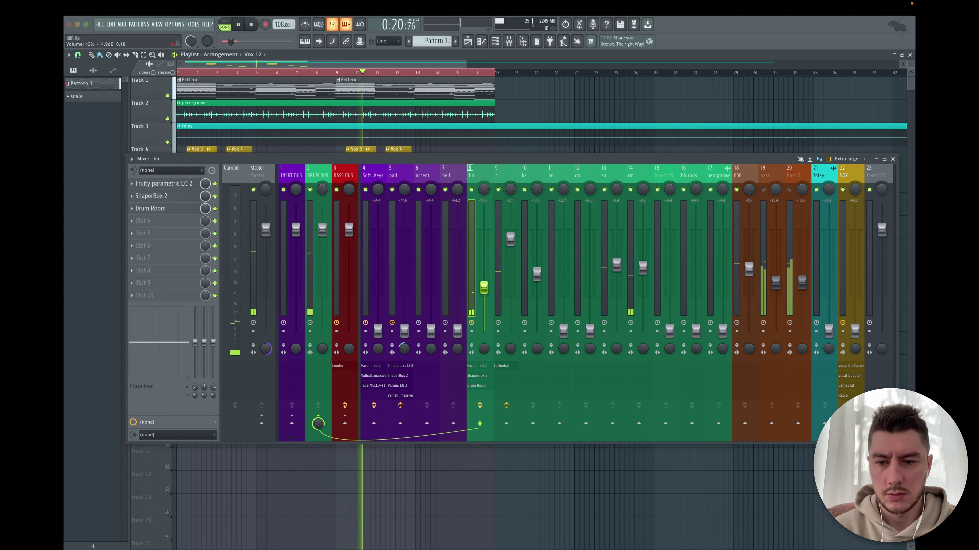
drag(484, 286, 484, 282)
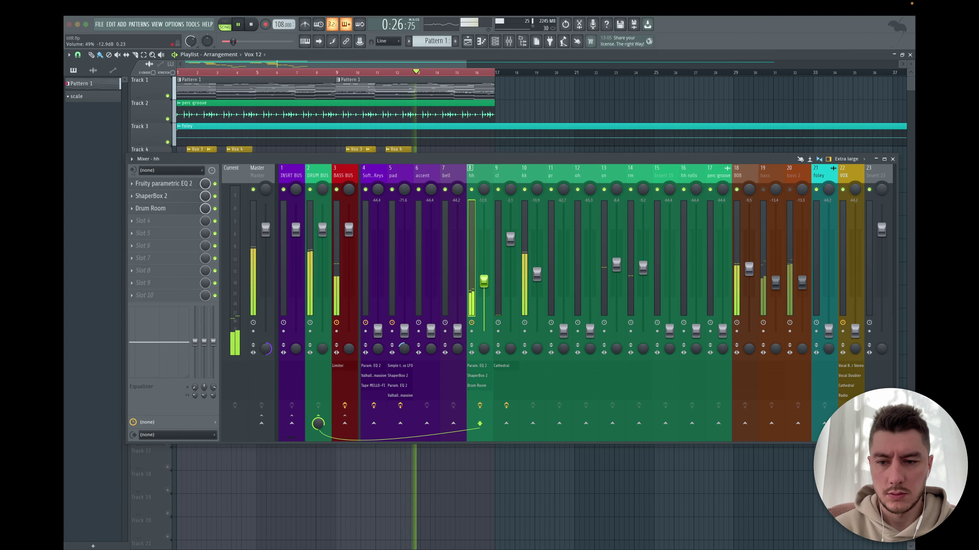
Raise the kk insert's fader to about -8.1 dB and bring the pr insert up from silence to about -7 dB
drag(484, 281, 538, 264)
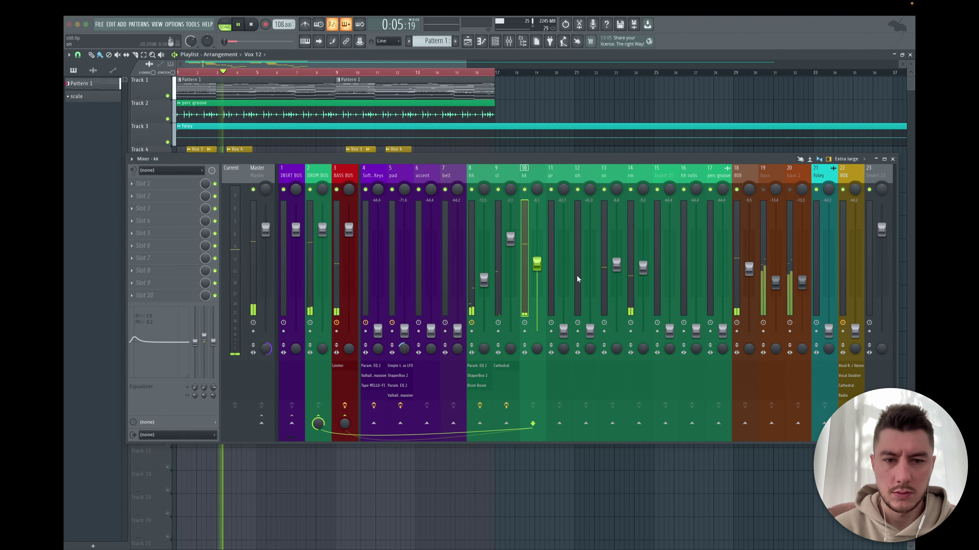
drag(563, 331, 563, 283)
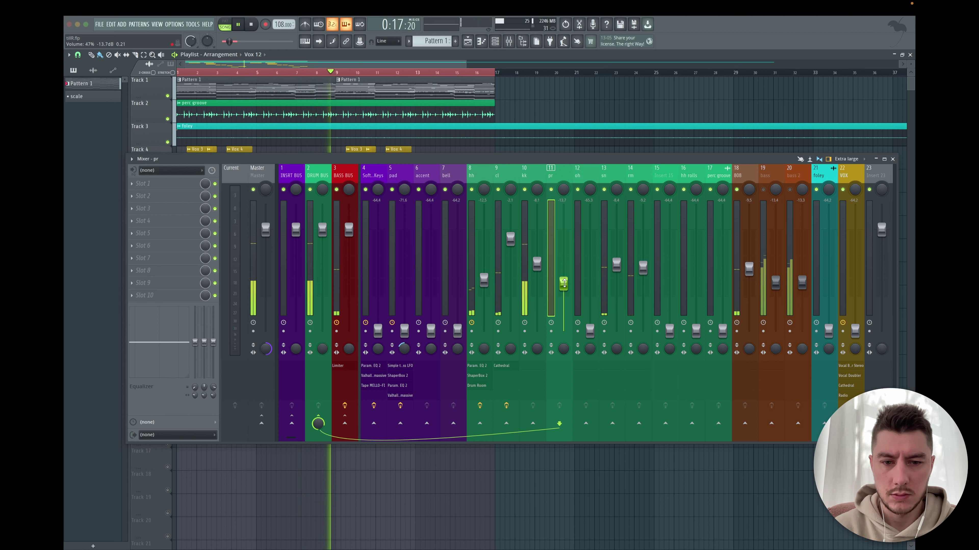
drag(563, 282, 563, 272)
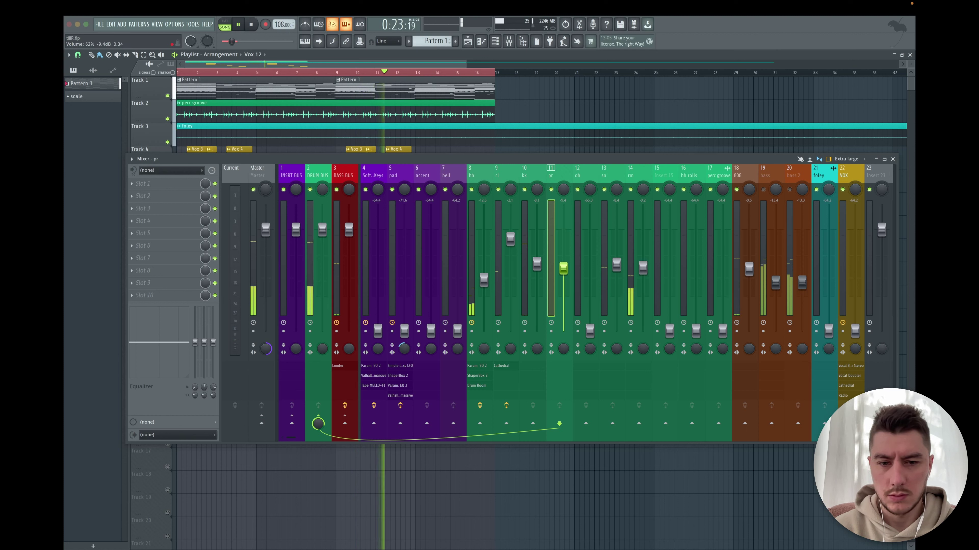
drag(564, 269, 564, 263)
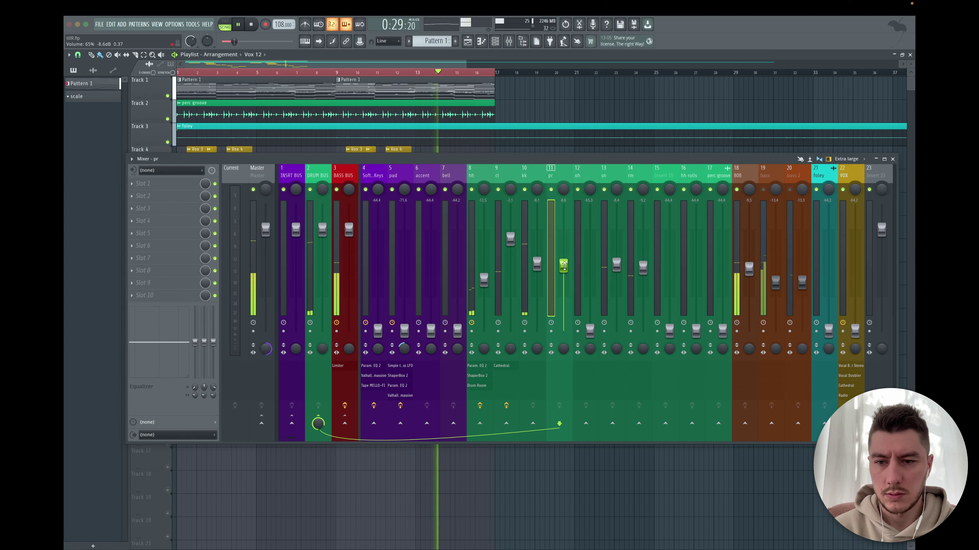
drag(564, 265, 563, 259)
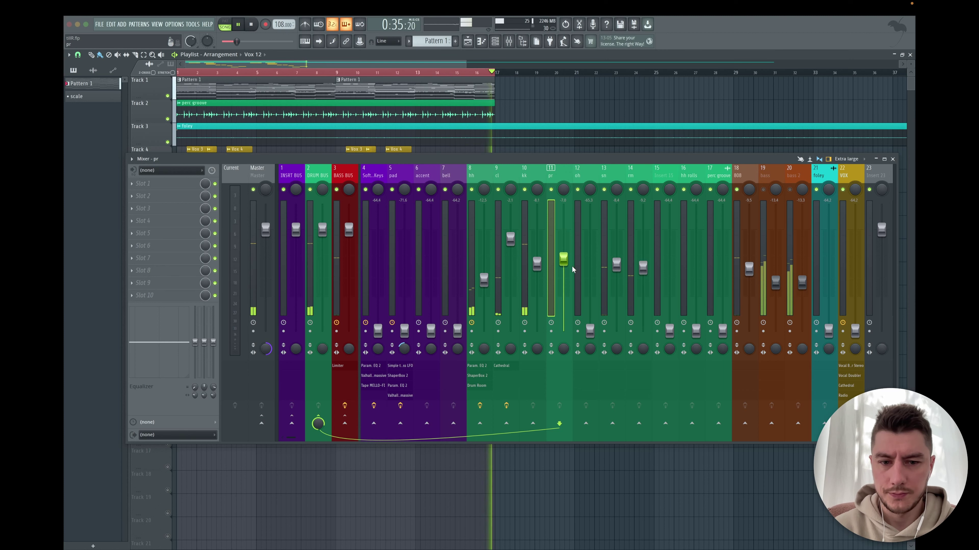
Examine the pr channel's note placement across the whole pattern in its piano roll, and return to the mixer
click(496, 41)
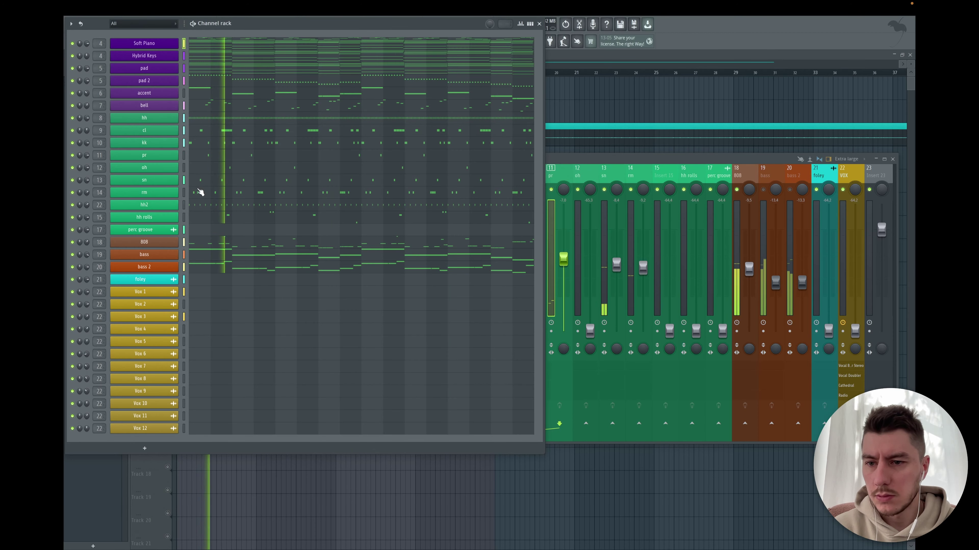
click(219, 155)
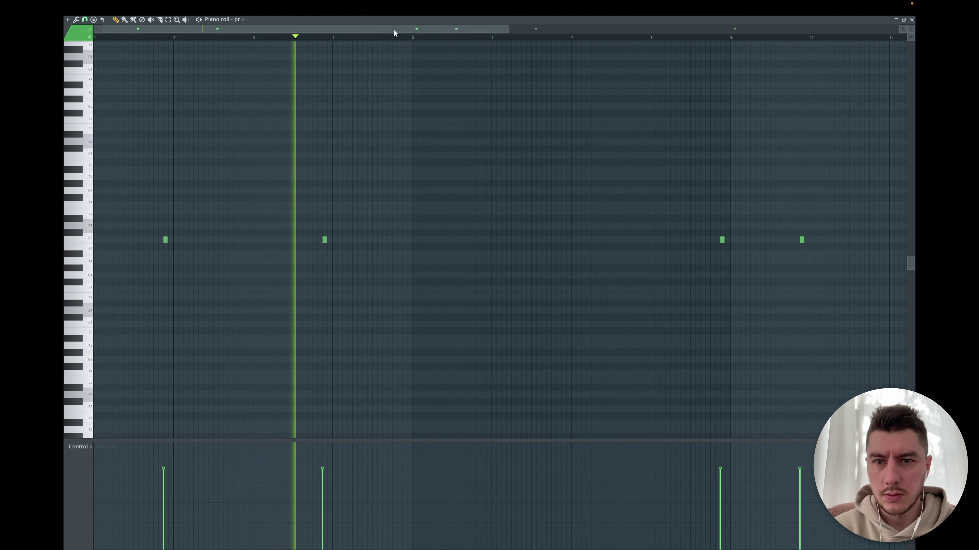
drag(510, 29, 913, 100)
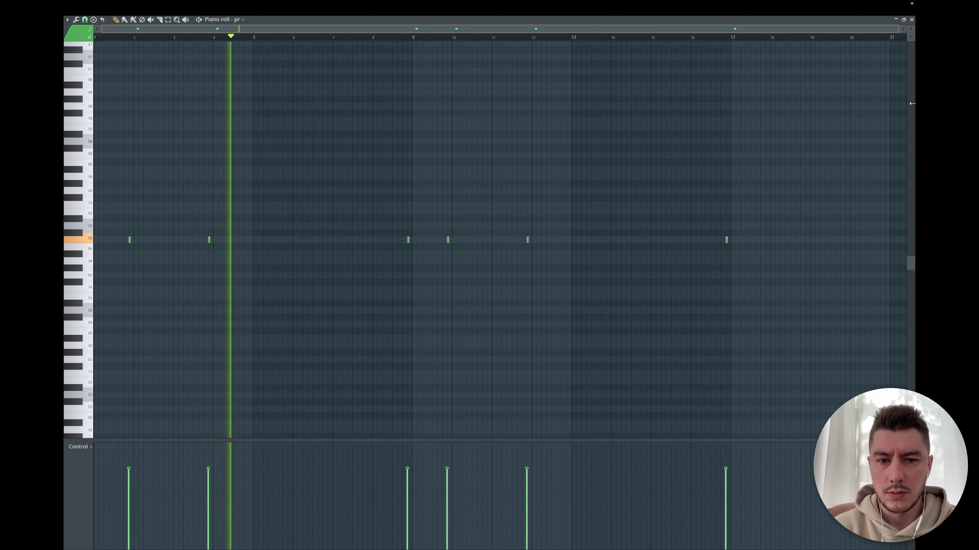
click(912, 20)
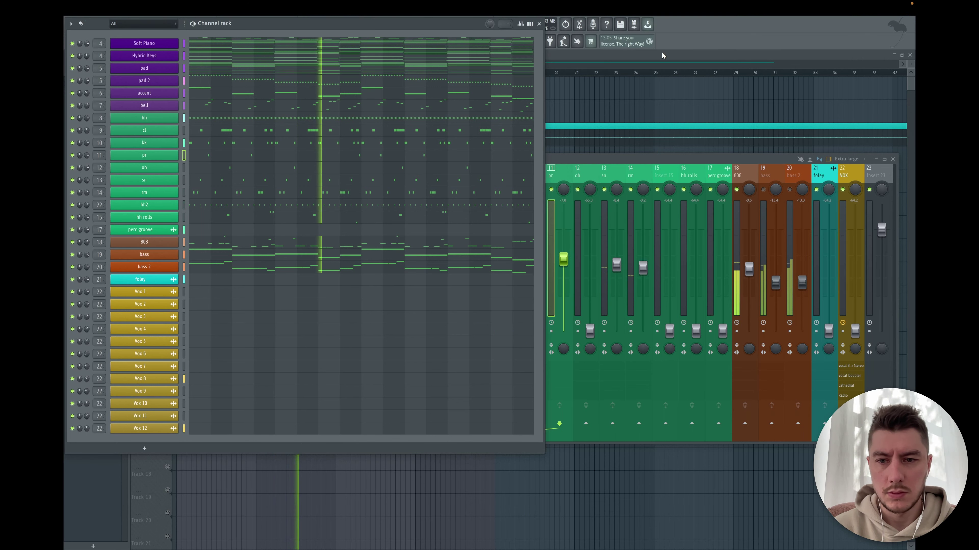
click(639, 160)
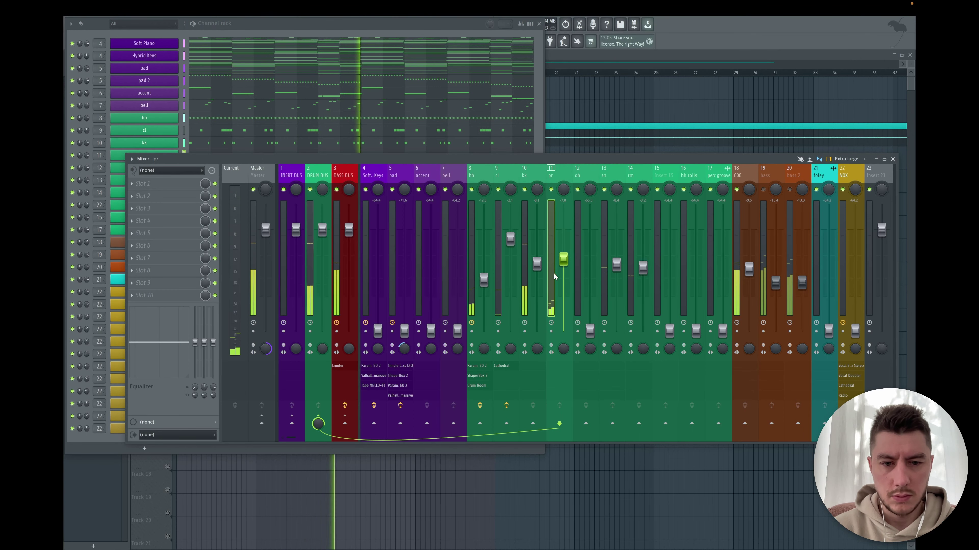
Raise the oh insert's fader from silence to slightly above the pr insert's level
drag(590, 331, 589, 261)
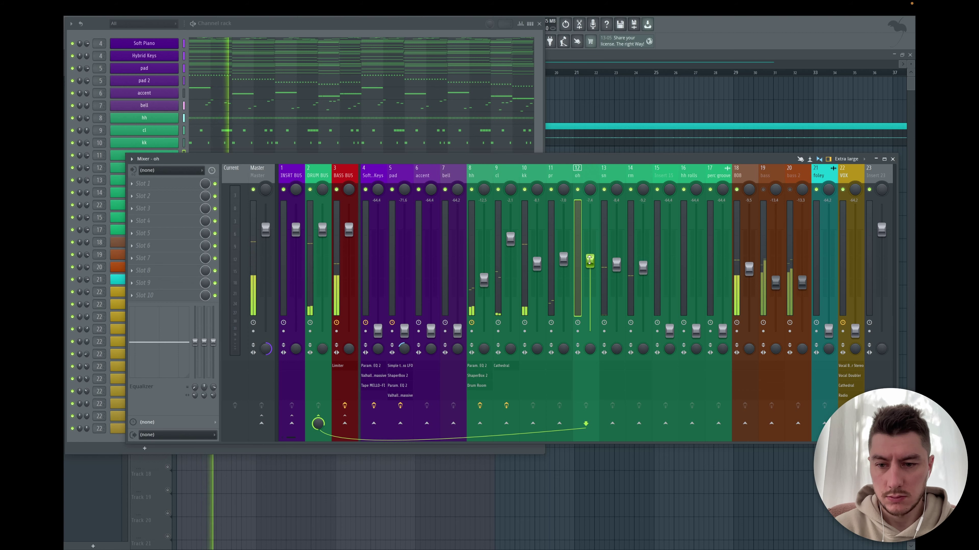
drag(590, 261, 589, 255)
Route hh2 to insert 15 and raise the hh2 and hh rolls faders to about -13 dB
click(661, 267)
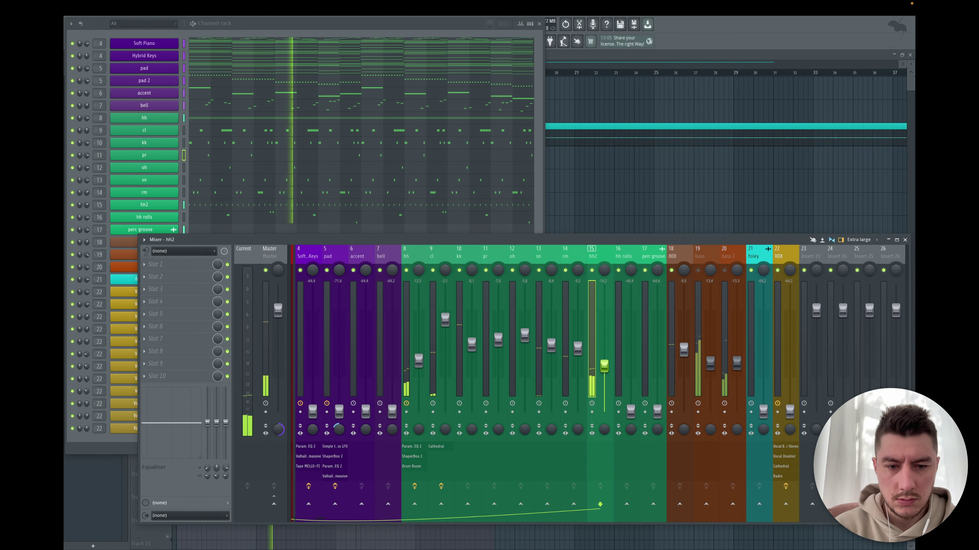
drag(604, 368, 605, 361)
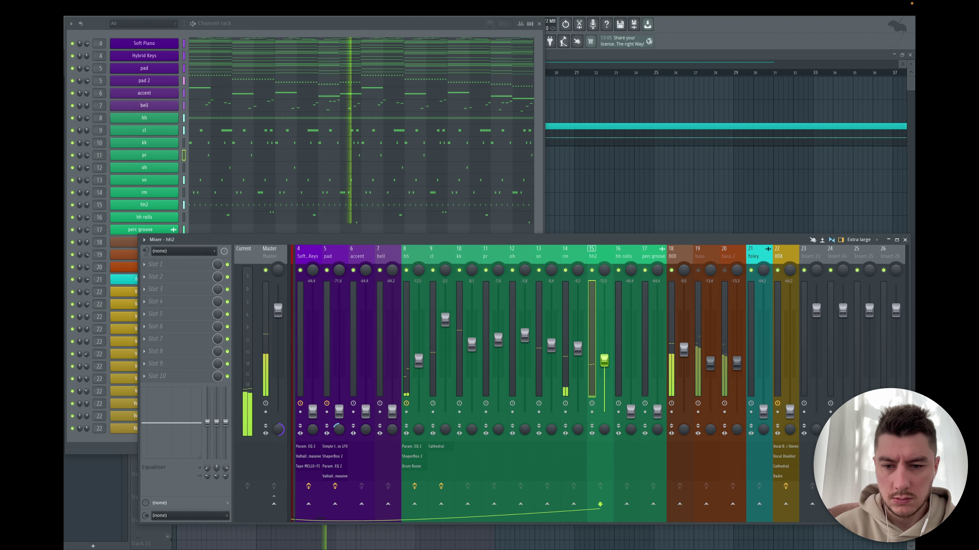
drag(630, 411, 630, 382)
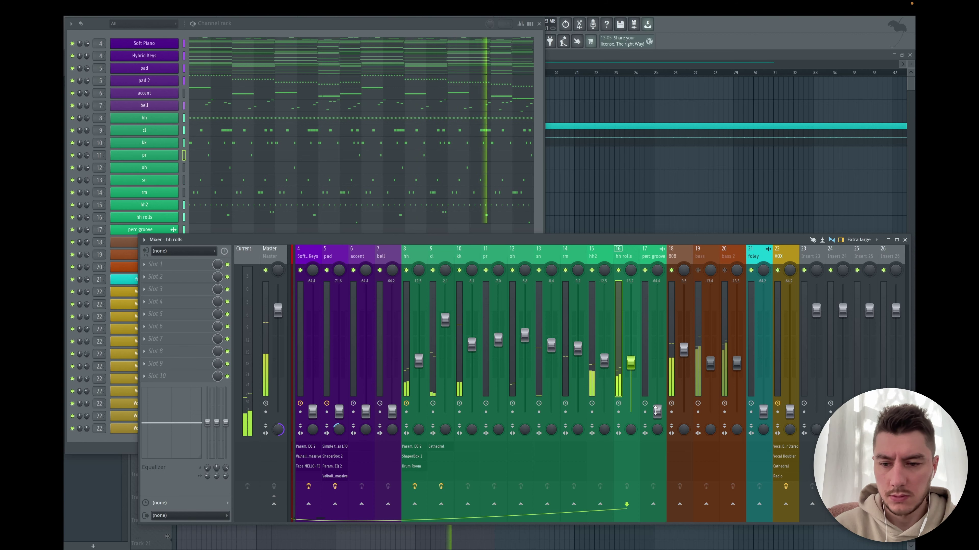
Raise the perc groove fader to about -14.5 dB and nudge the hh rolls and hh2 faders up to about -12 dB
drag(656, 410, 657, 373)
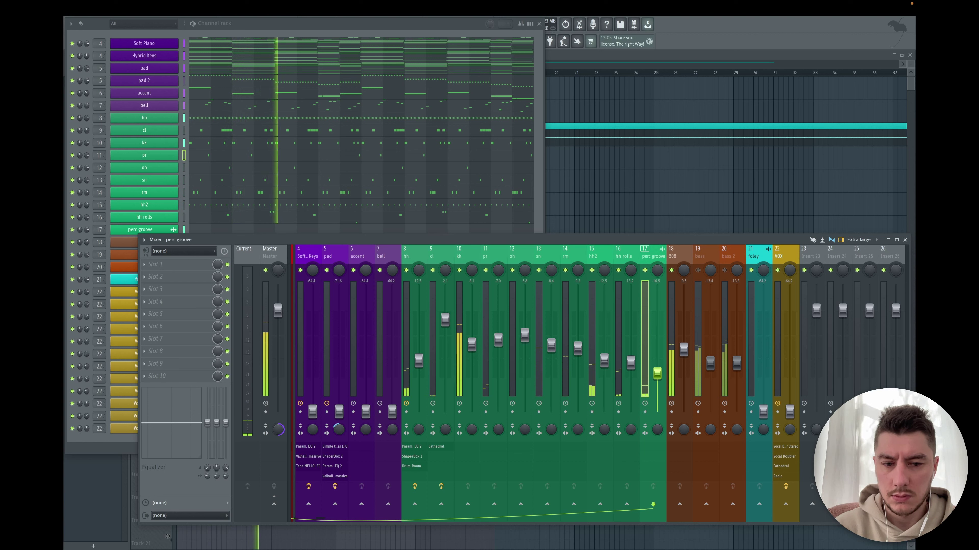
drag(657, 373, 631, 358)
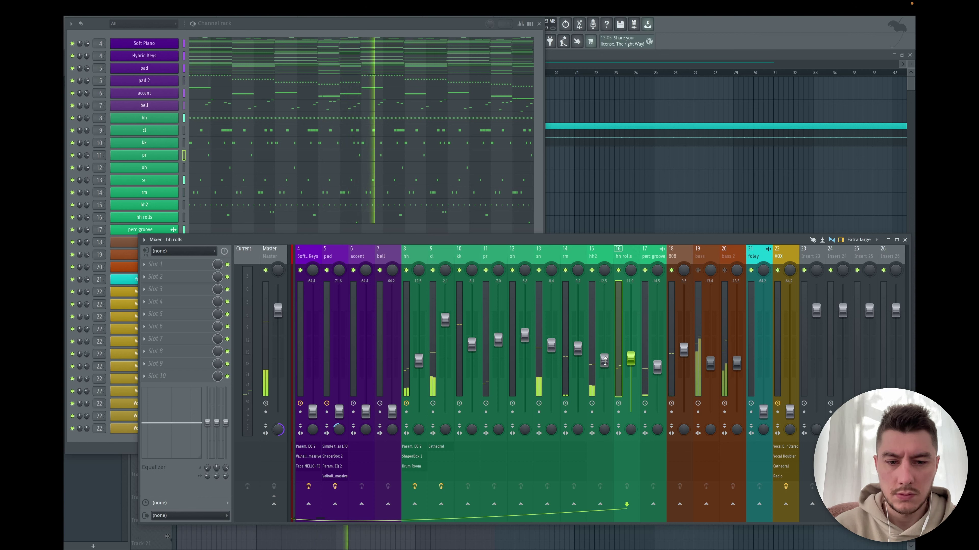
drag(604, 361, 605, 359)
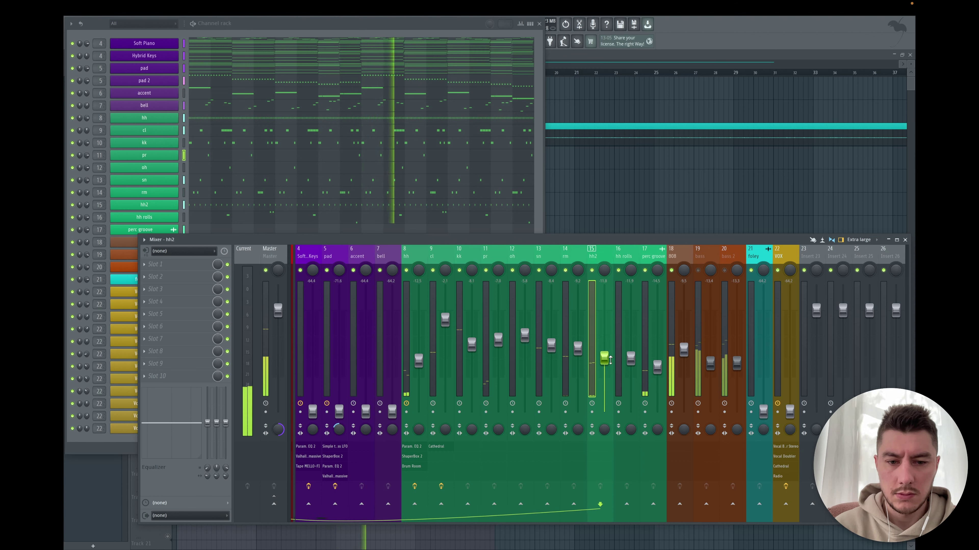
Raise the foley insert's fader from silence to a low level below the perc groove fader
drag(601, 240, 582, 228)
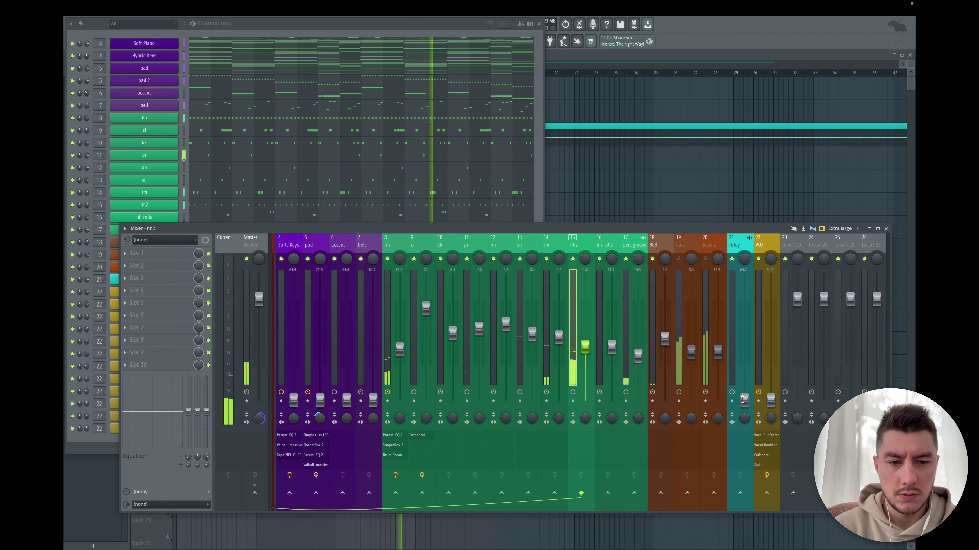
drag(743, 400, 744, 368)
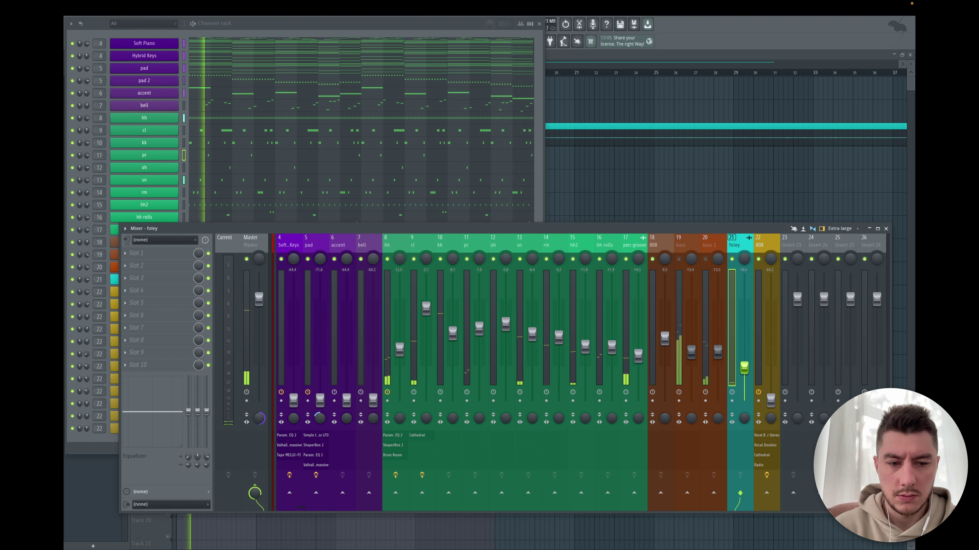
drag(743, 368, 744, 369)
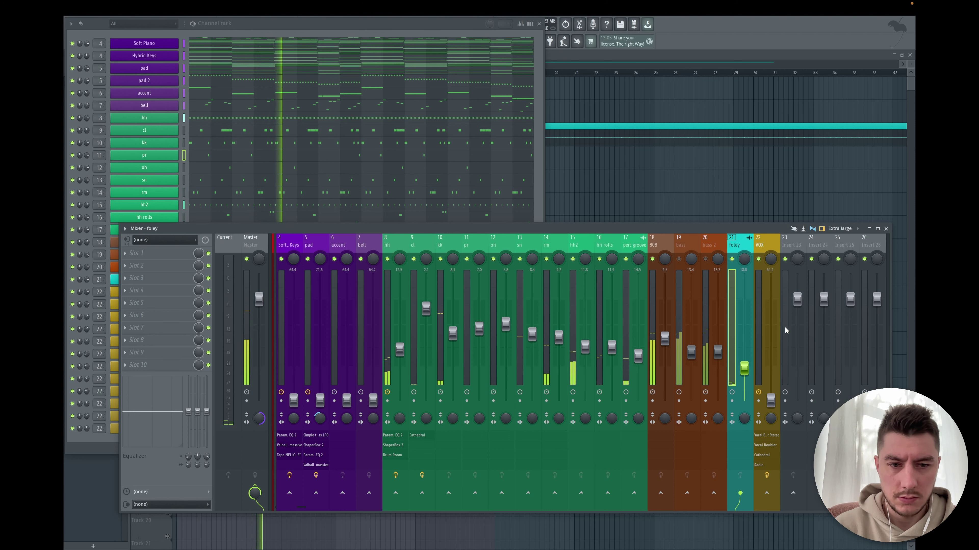
Compare the 808, bass and bass 2 inserts by hearing each one alone, ending with only the 808 active
click(652, 259)
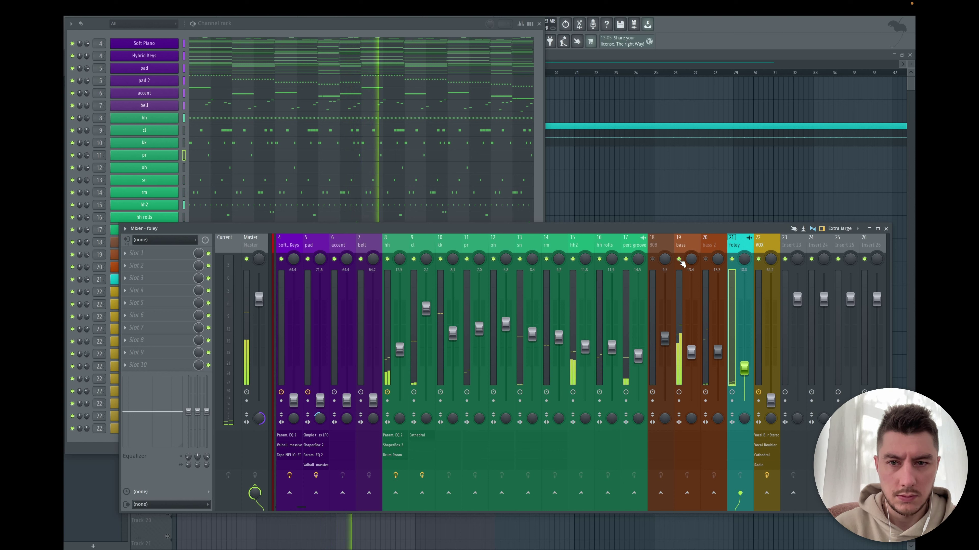
click(680, 260)
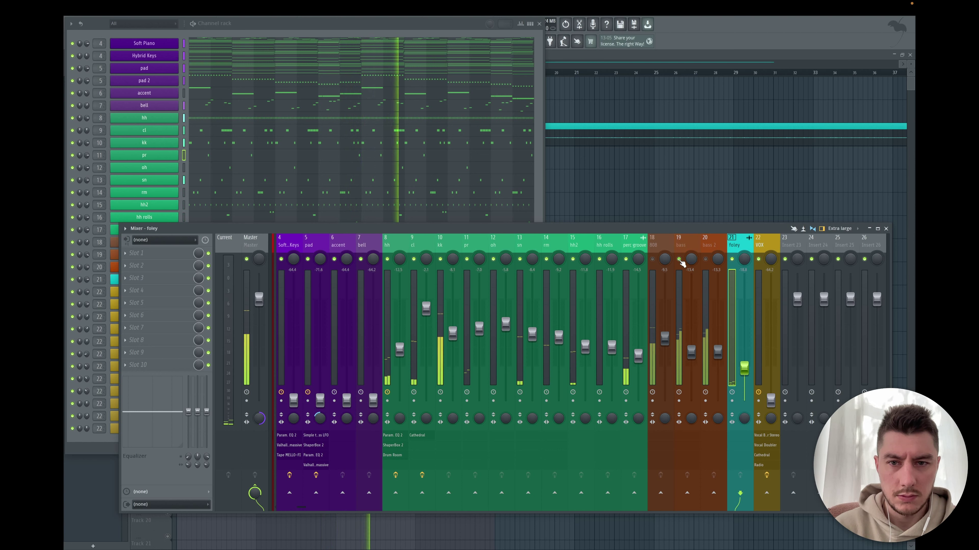
click(705, 259)
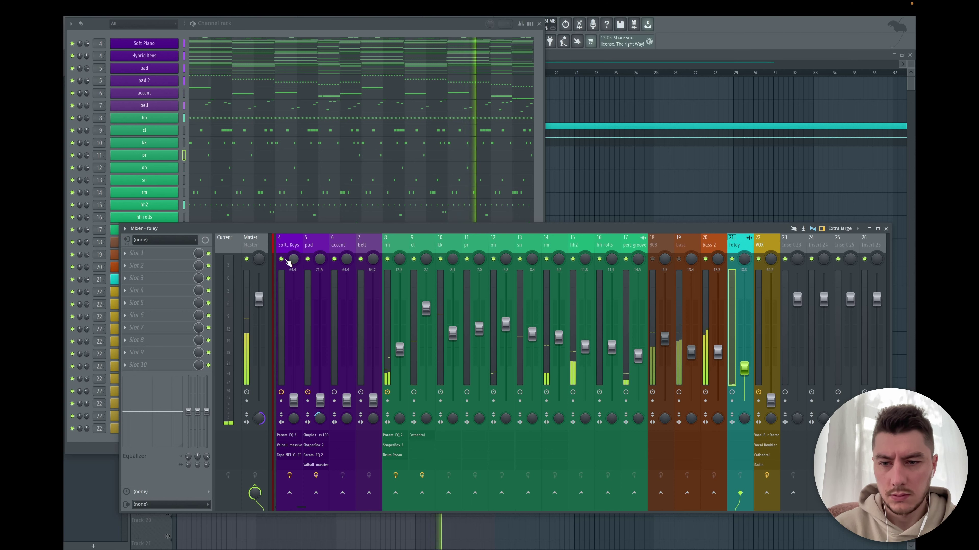
drag(300, 508, 262, 503)
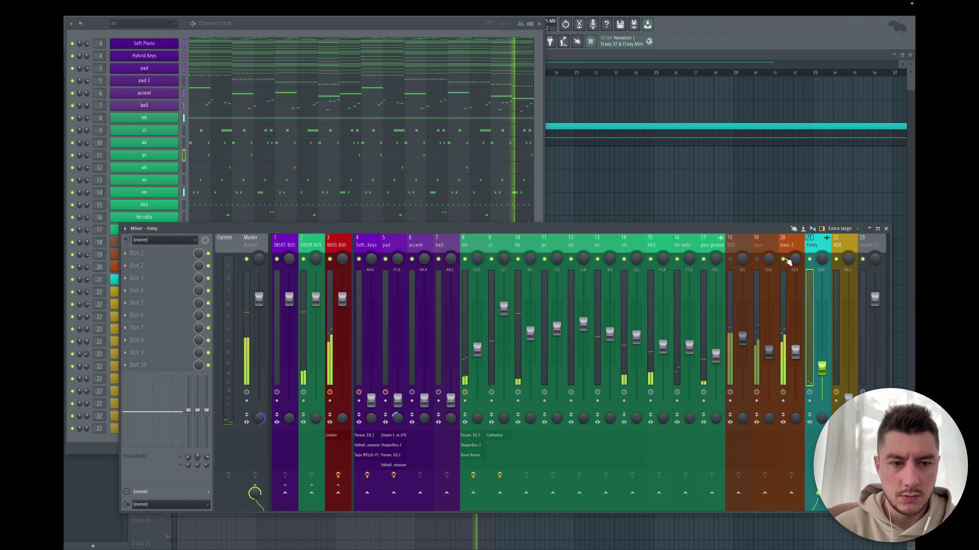
click(729, 260)
click(783, 259)
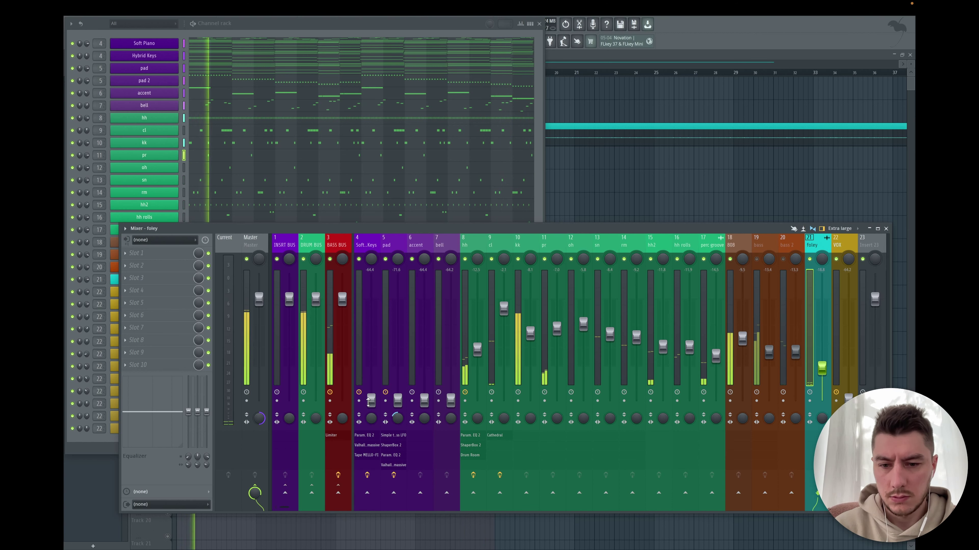
Raise the Soft Piano+Hybrid Keys fader from silence to -6.2 dB and the pad fader to about -9 dB
drag(371, 400, 371, 333)
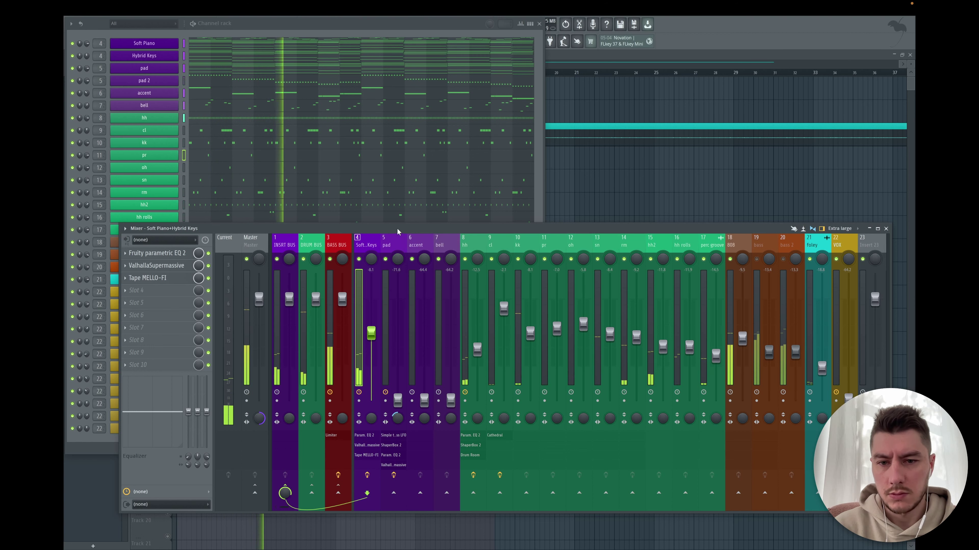
drag(398, 231, 384, 85)
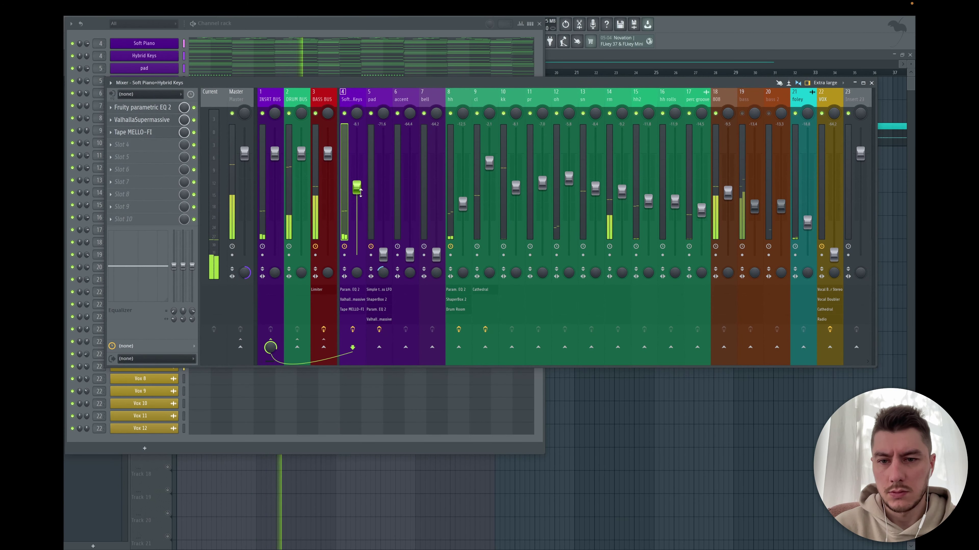
drag(357, 188, 357, 181)
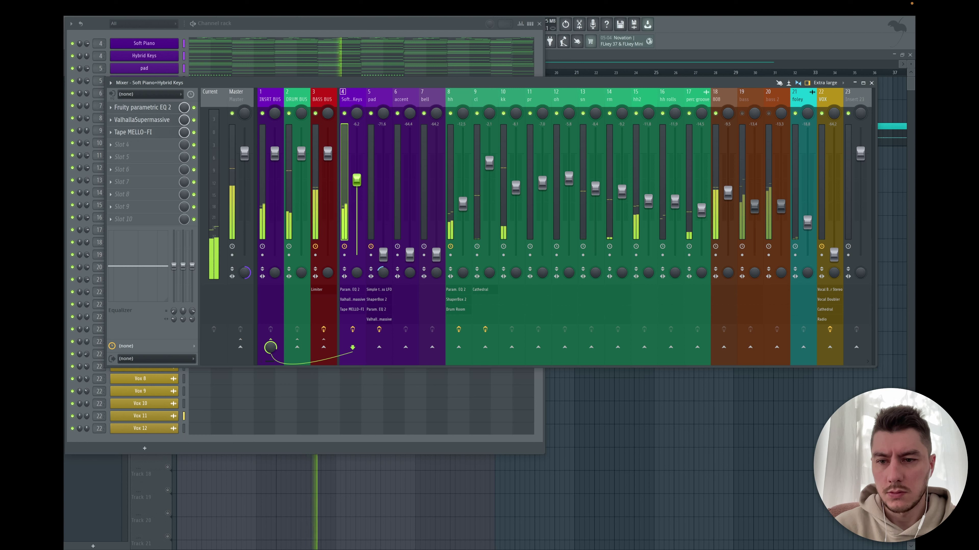
drag(383, 254, 383, 240)
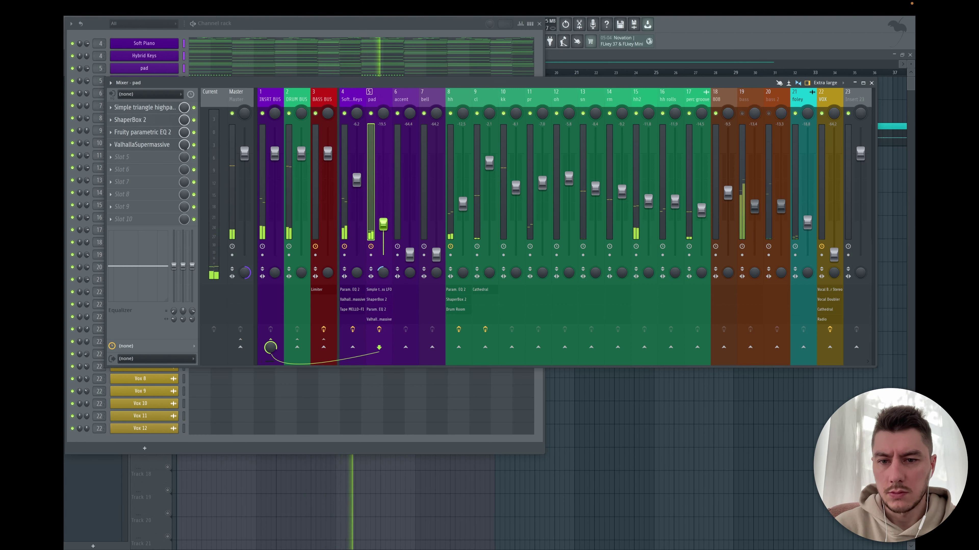
drag(383, 216, 383, 203)
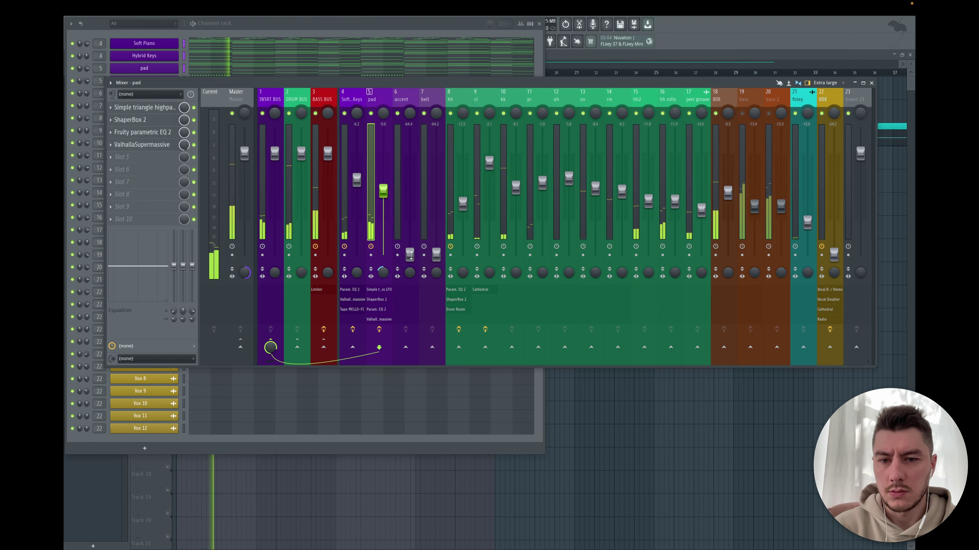
Raise the accent fader from silence to about -6.1 dB and the bell fader to about -0.5 dB
drag(410, 254, 410, 203)
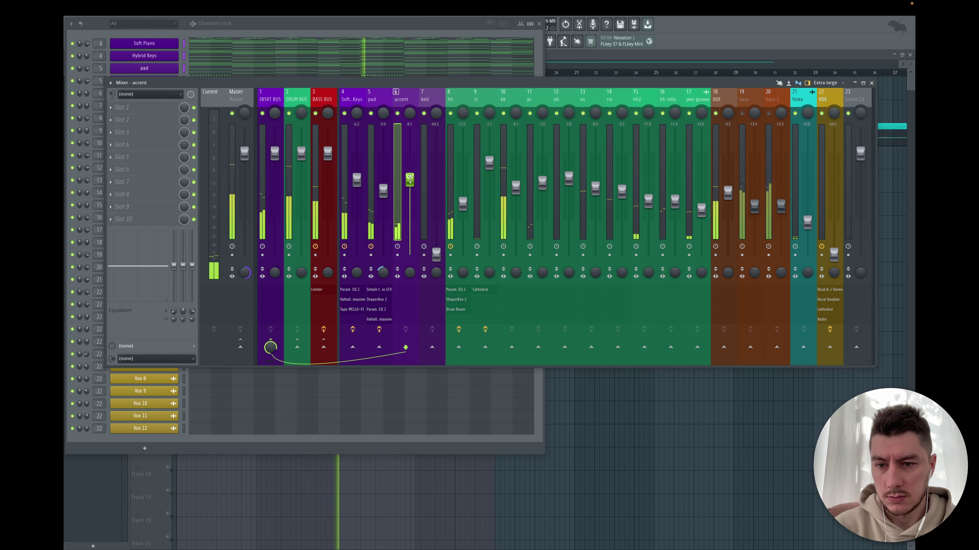
drag(436, 255, 436, 242)
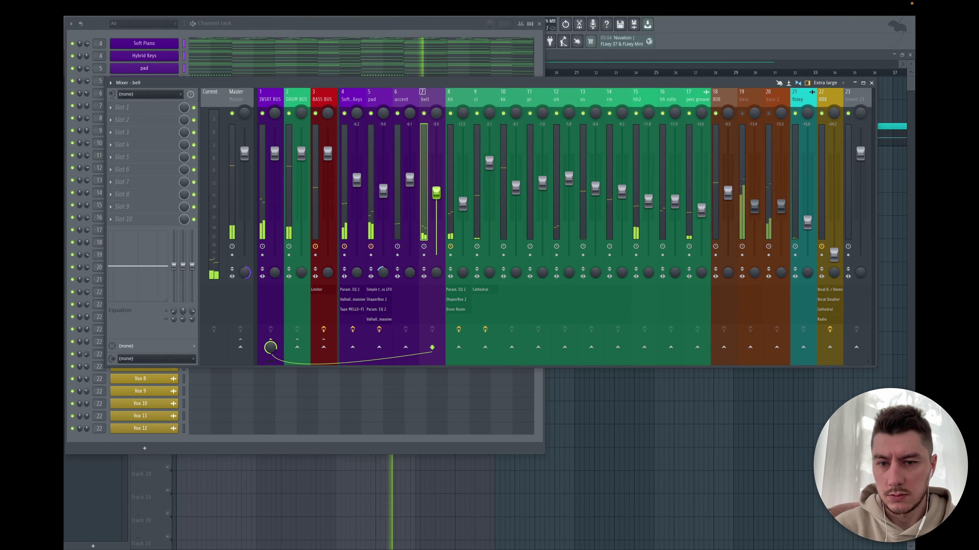
drag(436, 190, 436, 185)
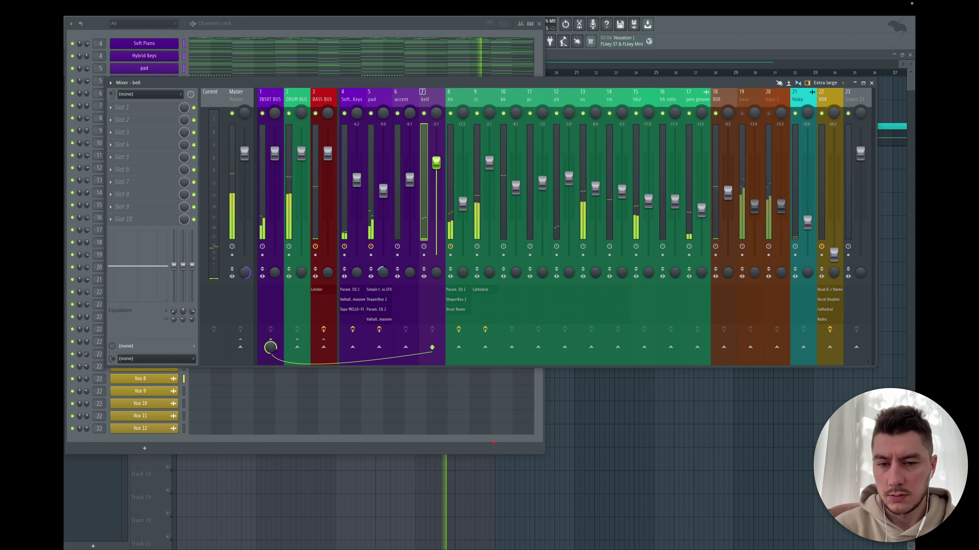
drag(436, 162, 436, 160)
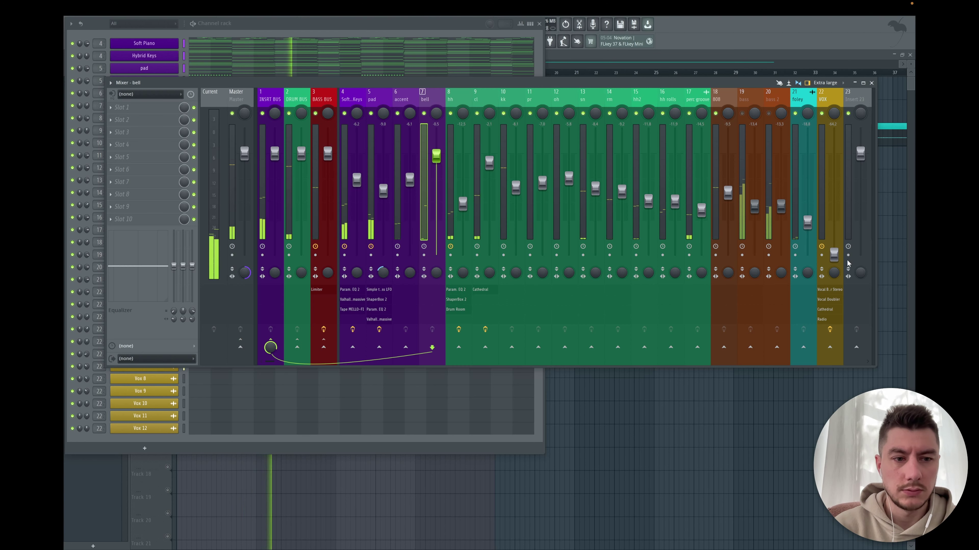
Raise the VOX fader from silence to about -11 dB and replay the mix with the Master selected
click(839, 262)
drag(833, 248, 833, 198)
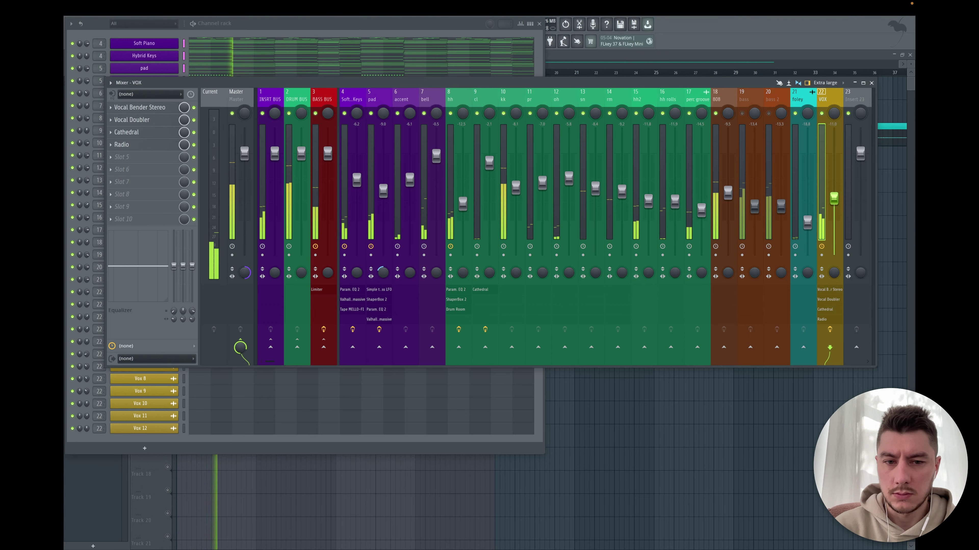
key(space)
click(245, 273)
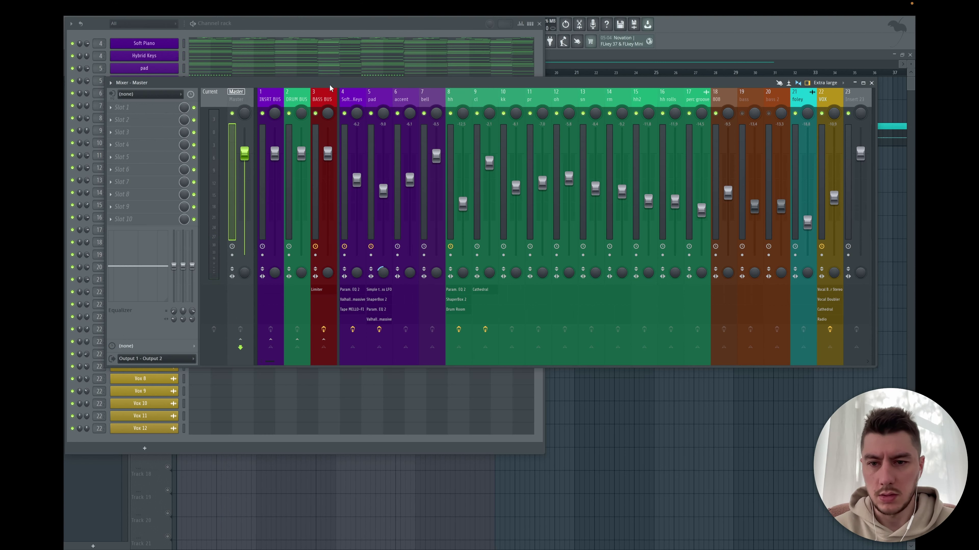
key(space)
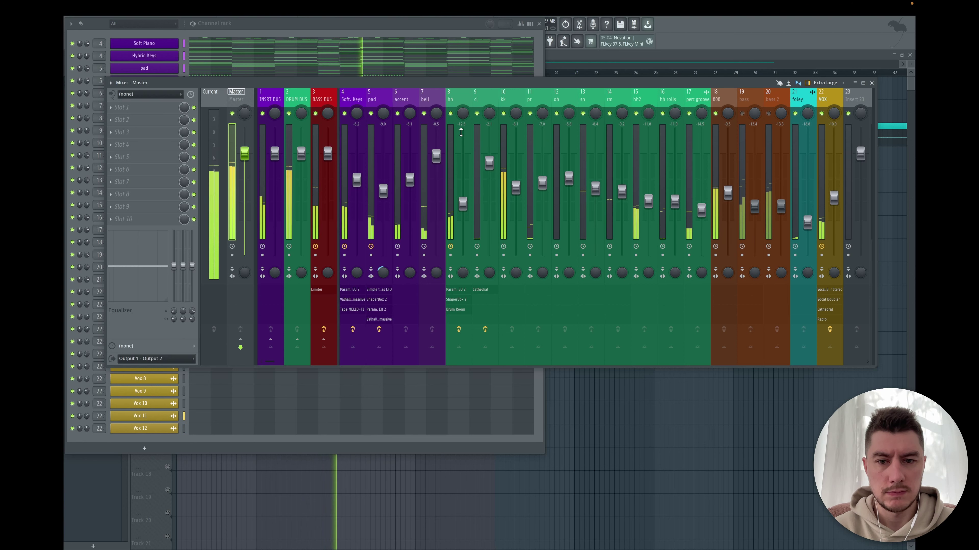
Pan hh slightly left, hh2, pr and hh rolls to the right, and oh and perc groove to the left
click(463, 118)
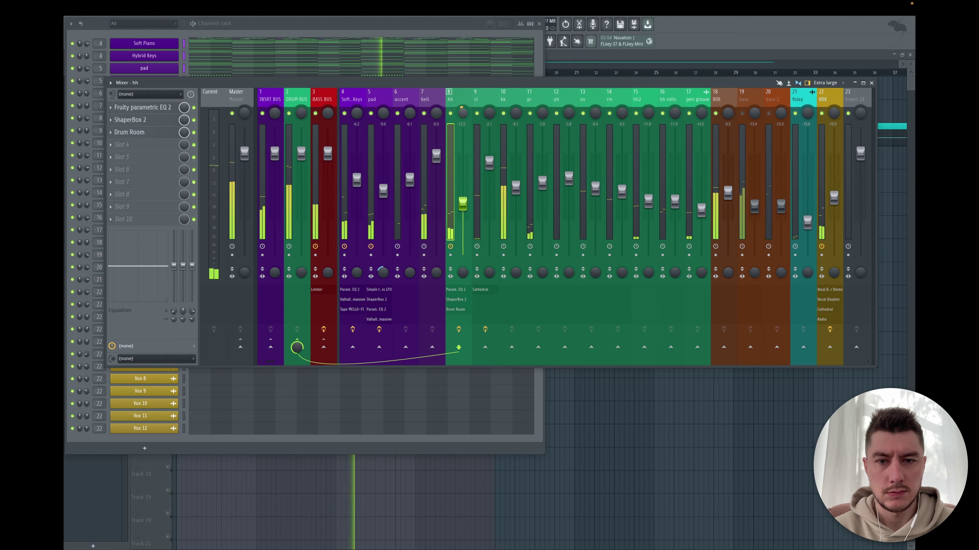
click(636, 117)
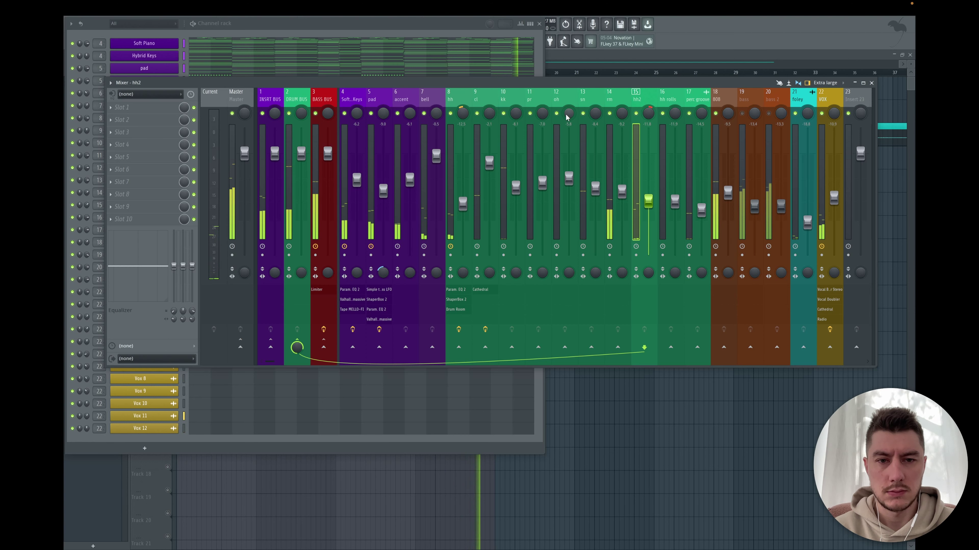
click(542, 116)
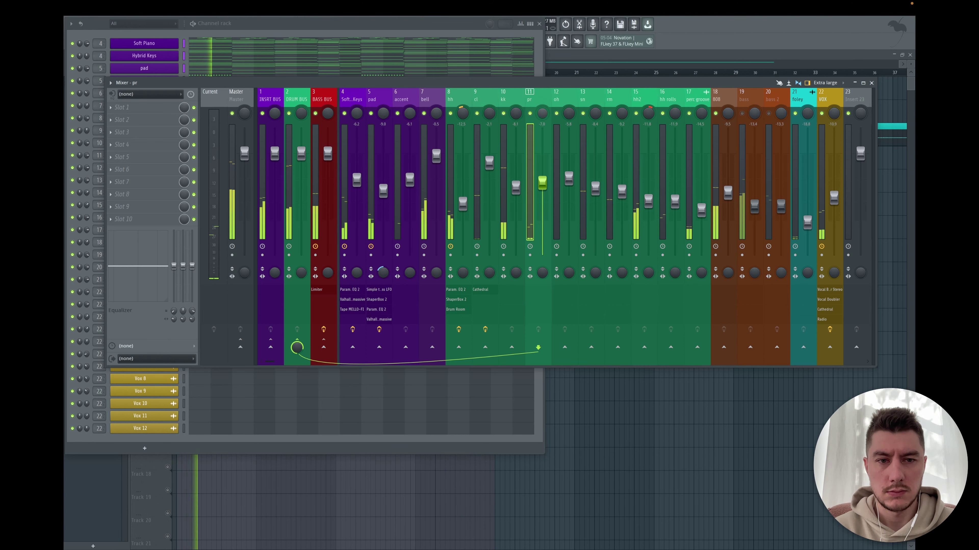
click(574, 115)
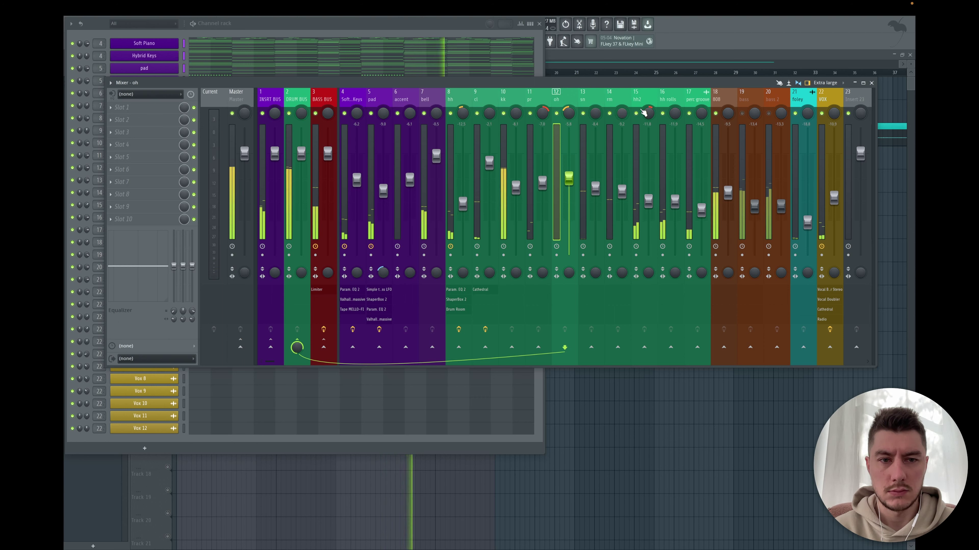
click(676, 115)
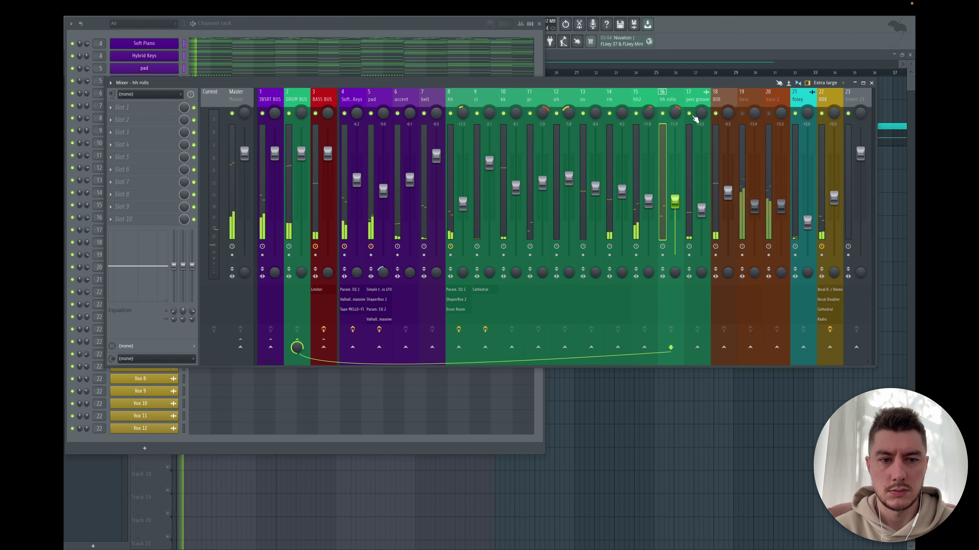
click(703, 274)
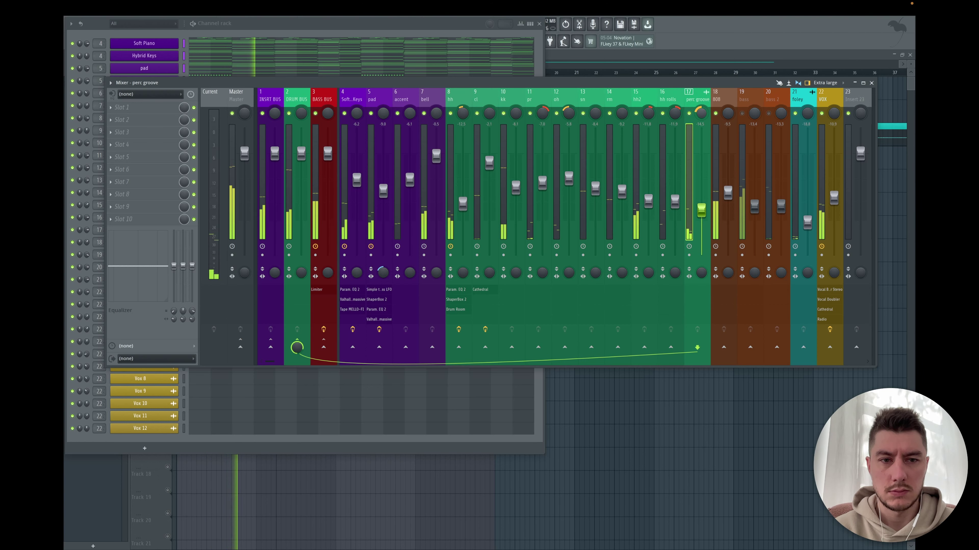
Solo the perc groove insert to check its panning, and restore the full mix with bass and bass 2 muted
right_click(689, 114)
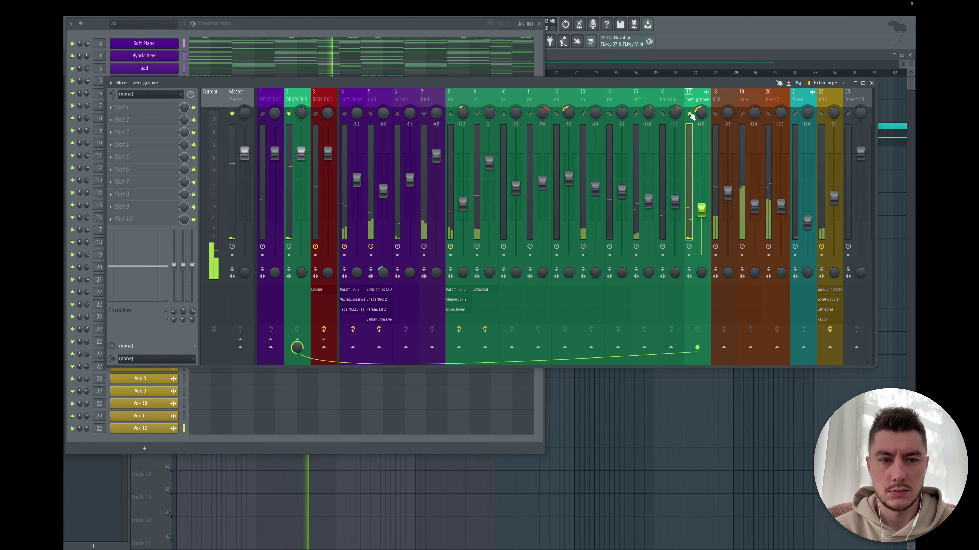
right_click(690, 114)
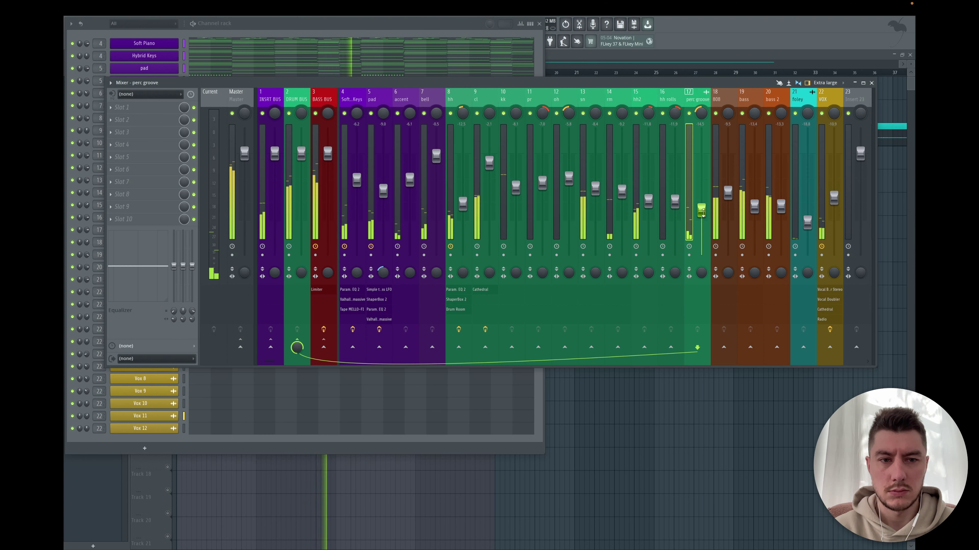
click(742, 113)
click(768, 113)
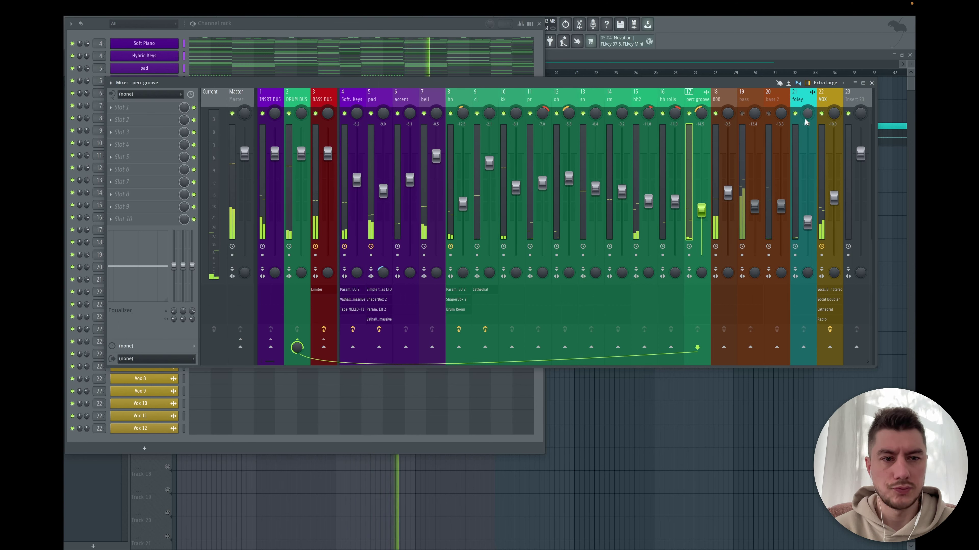
Pan the keys left and the pad right, lower the pad fader to about -10.4 dB, and adjust the bell and accent panning
click(358, 112)
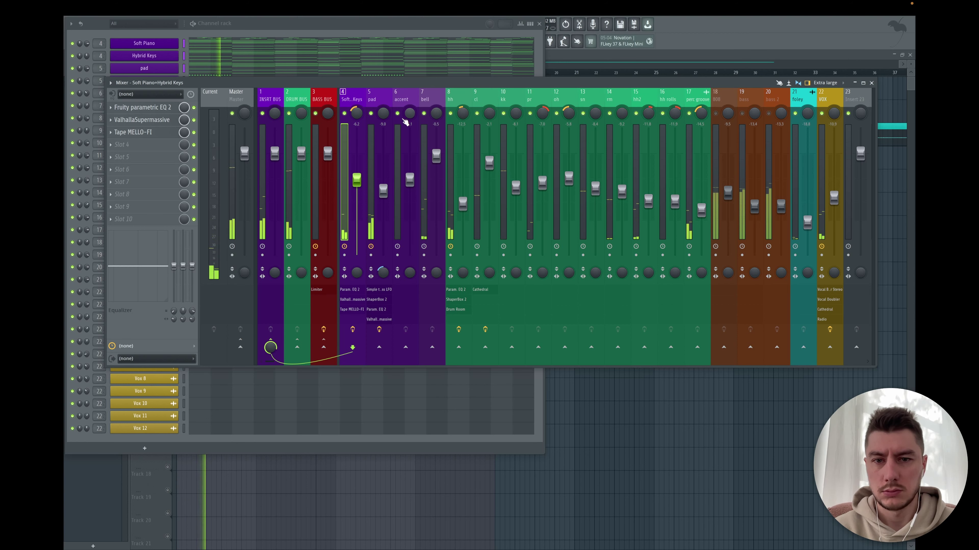
click(371, 114)
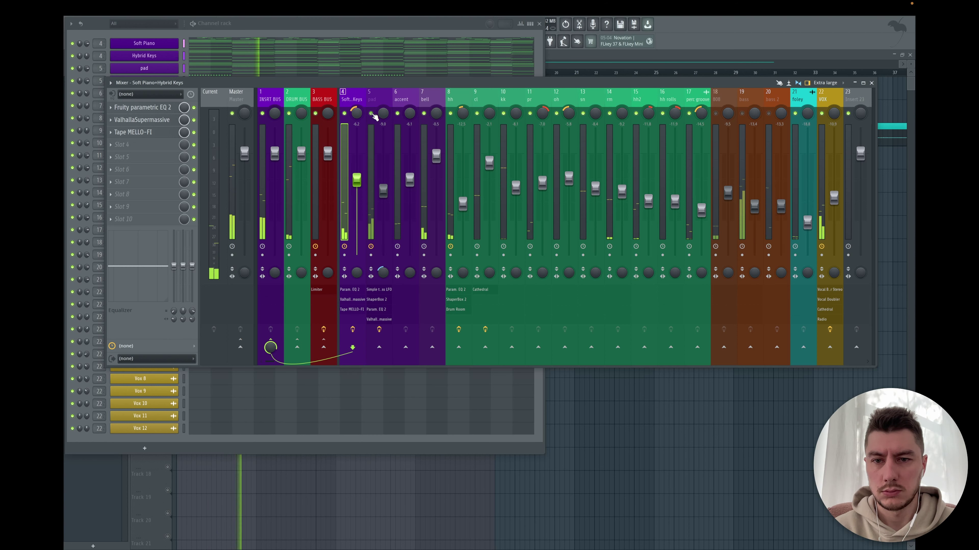
click(371, 113)
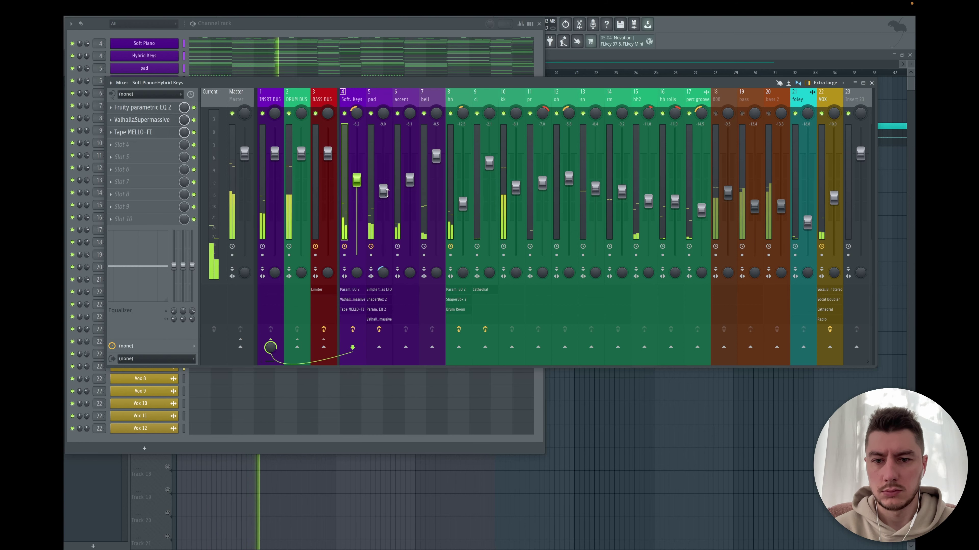
drag(384, 192, 383, 196)
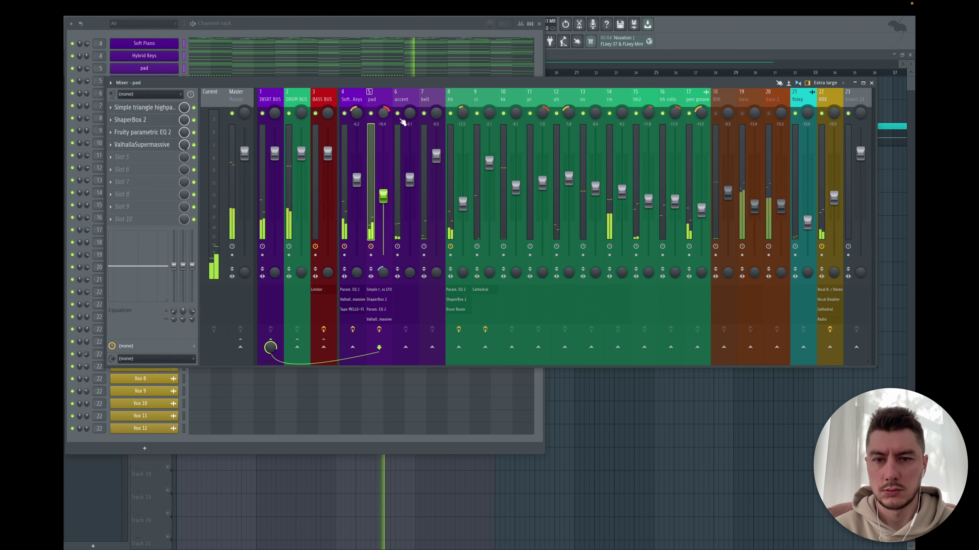
click(434, 112)
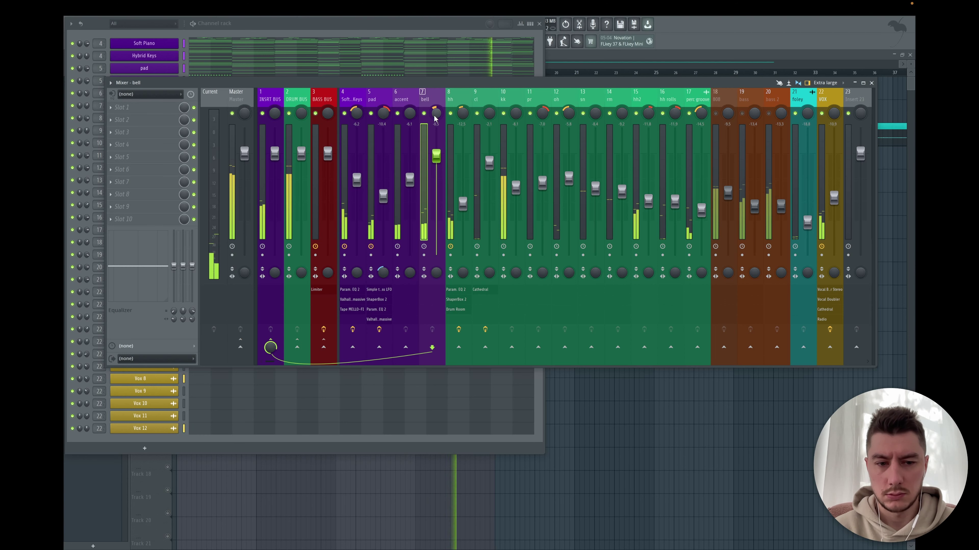
click(410, 115)
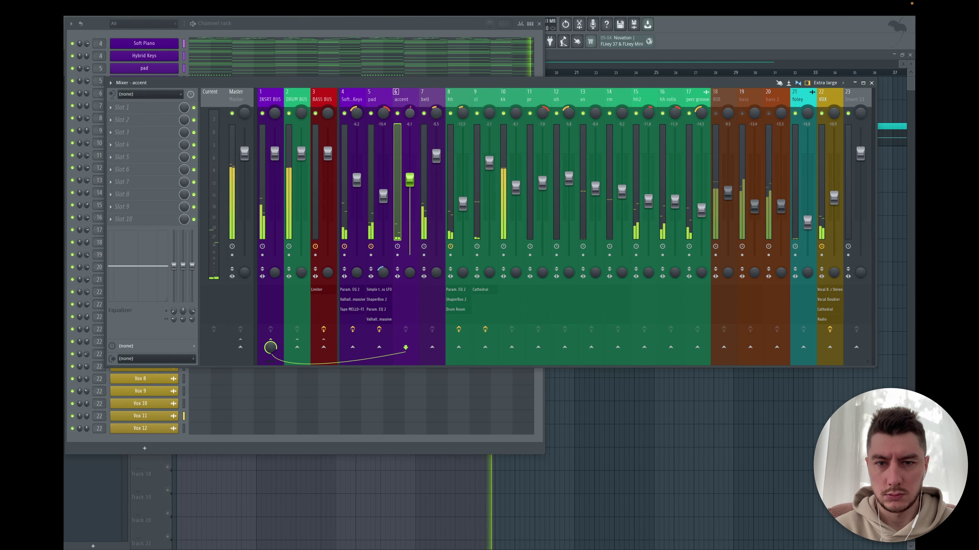
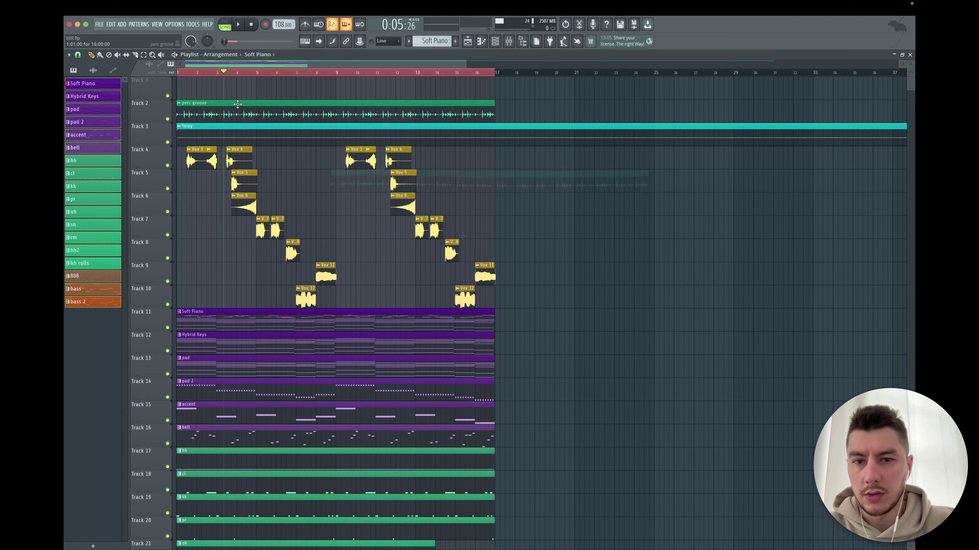
Shift the 808 and bass clips down one track and place the perc groove clip below hh rolls on Track 26
drag(238, 104, 368, 418)
scroll(590, 389, down, 8)
scroll(590, 384, up, 8)
scroll(590, 384, down, 4)
drag(494, 378, 408, 446)
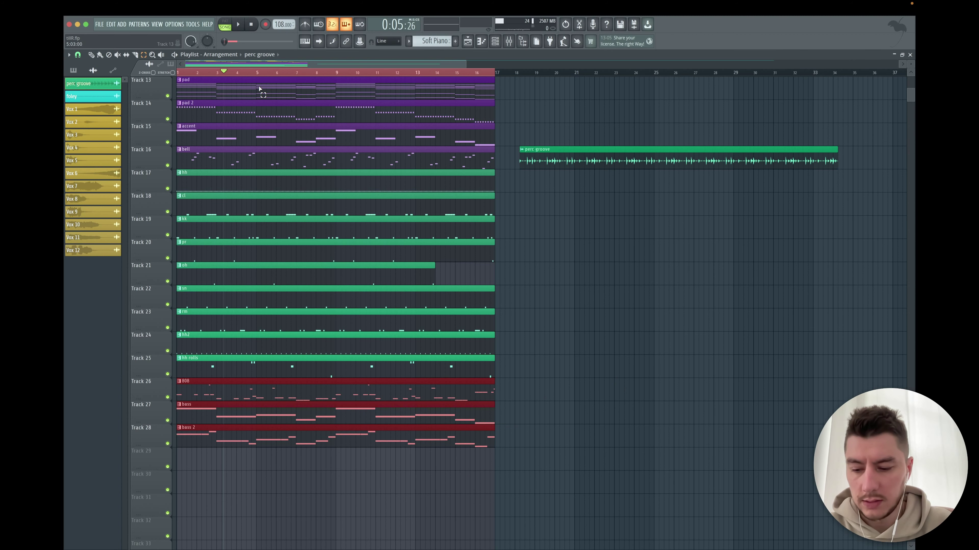
key(shift+Down)
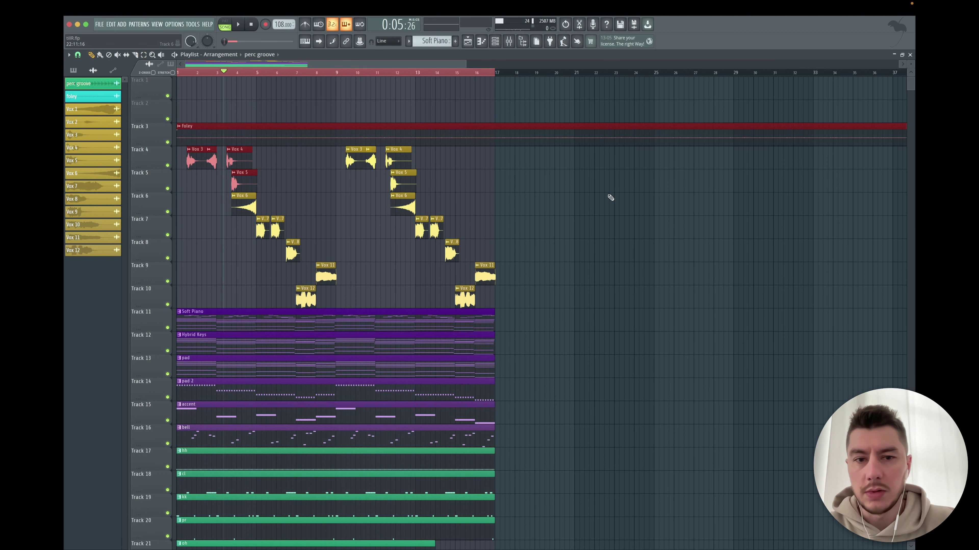
Put the foley clip on Track 1 and move all Vox clips below bass 2, starting at Track 30
key(ctrl+z)
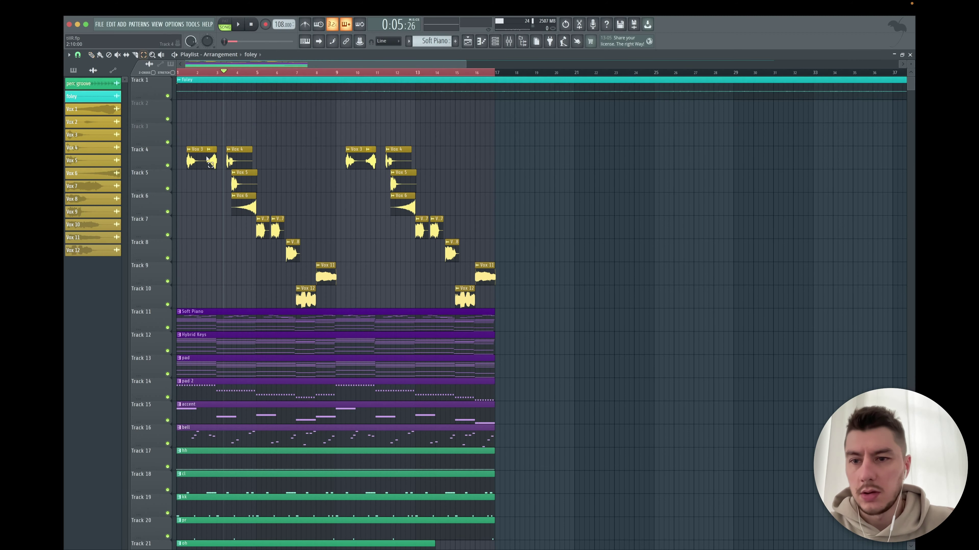
drag(191, 100, 504, 302)
key(shift+Down)
key(shift+Down)
key(shift+Down)
key(shift+Down)
key(shift+Down)
key(shift+Down)
key(shift+Down)
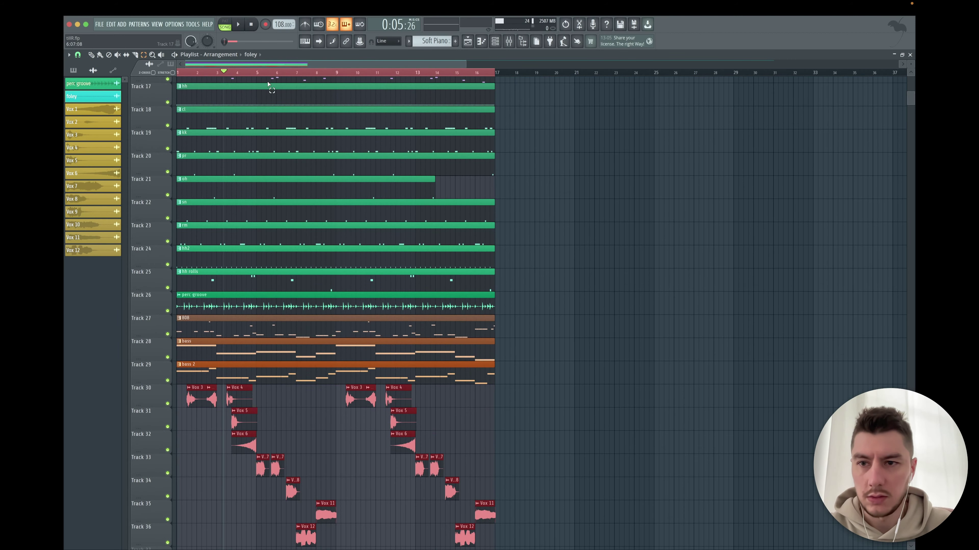
Move all clips except foley up so that they start on Track 2, directly beneath the foley clip
drag(541, 534, 175, 71)
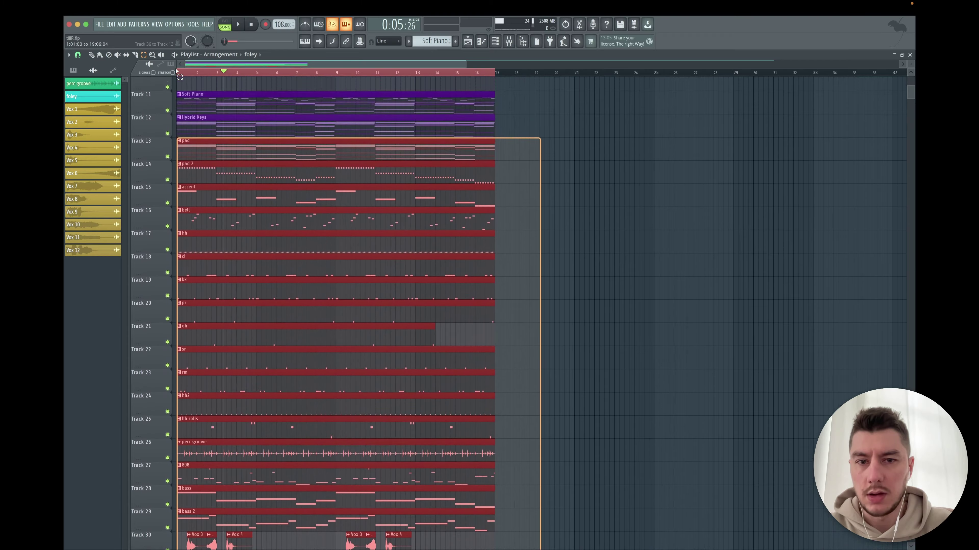
drag(176, 71, 176, 72)
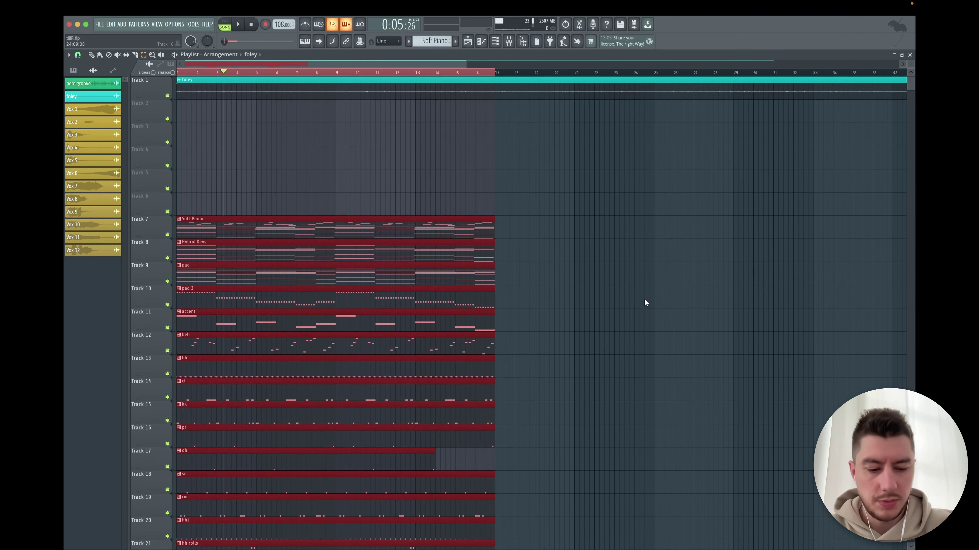
key(shift+Up)
key(shift+Up)
key(shift+Up)
key(shift+Up)
key(shift+Up)
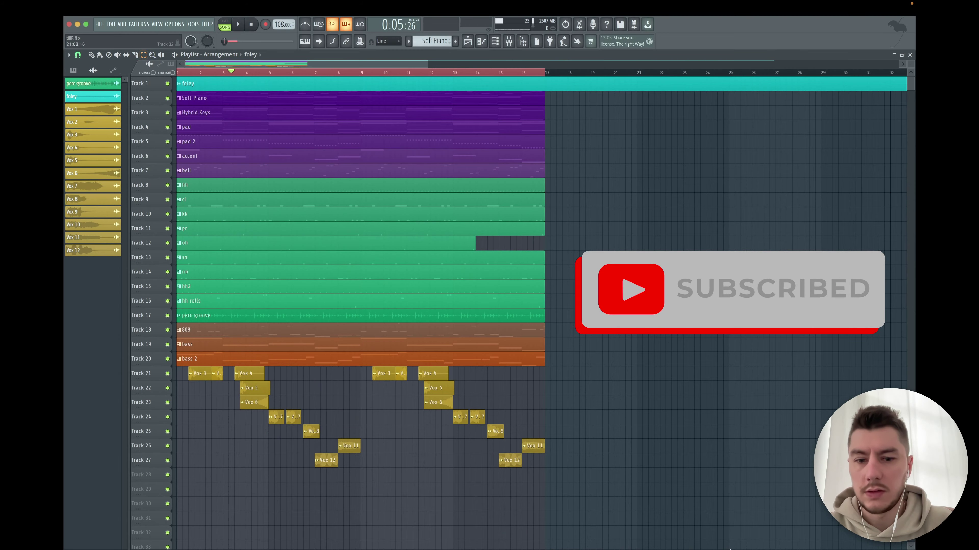
Duplicate all clips except foley repeatedly until the 16-bar loop fills the playlist up to bar 113
drag(652, 495, 181, 99)
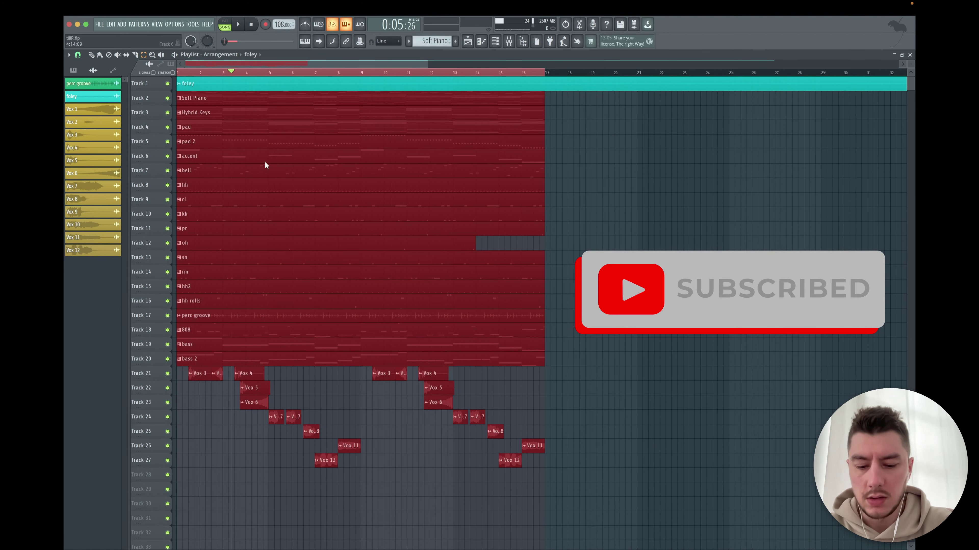
key(ctrl+b)
key(ctrl+b)
key(ctrl+b)
key(ctrl+b)
key(ctrl+b)
key(ctrl+b)
key(ctrl+b)
key(ctrl+b)
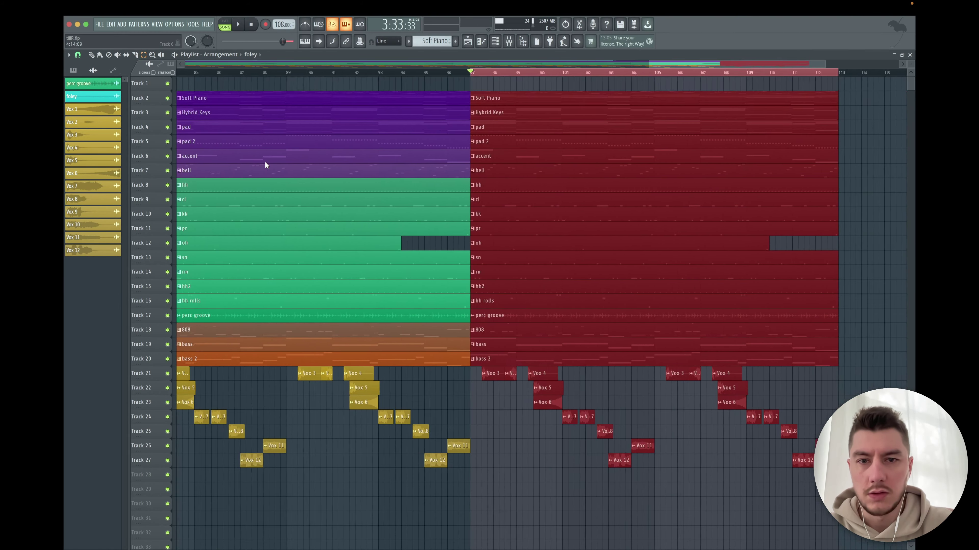
drag(629, 78, 199, 72)
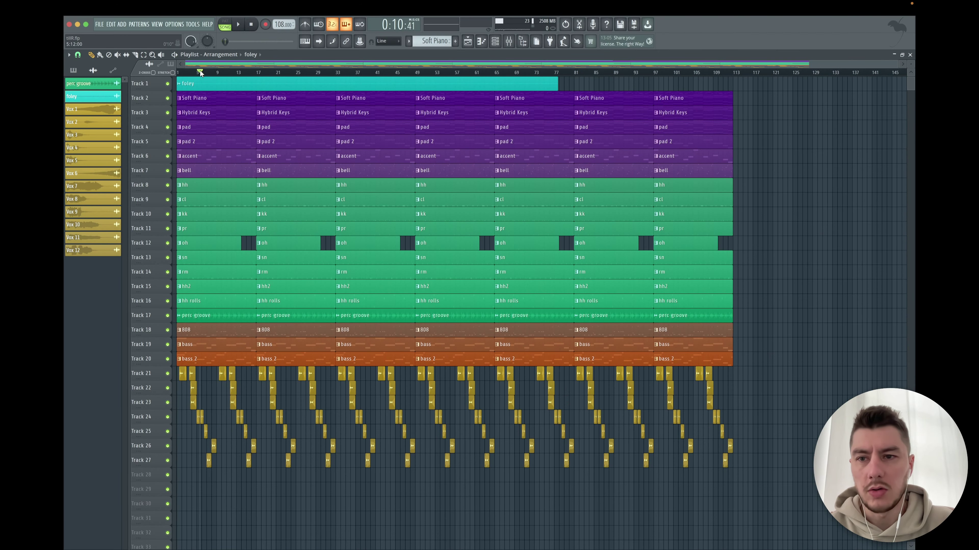
scroll(212, 129, up, 3)
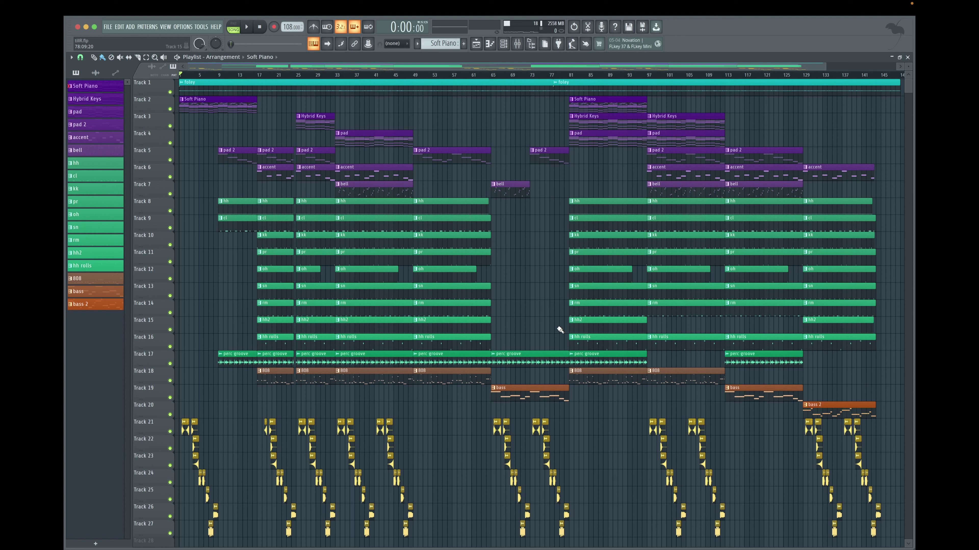
Start exporting the project as a zipped loop package and choose the May folder inside 2022 as destination
click(108, 26)
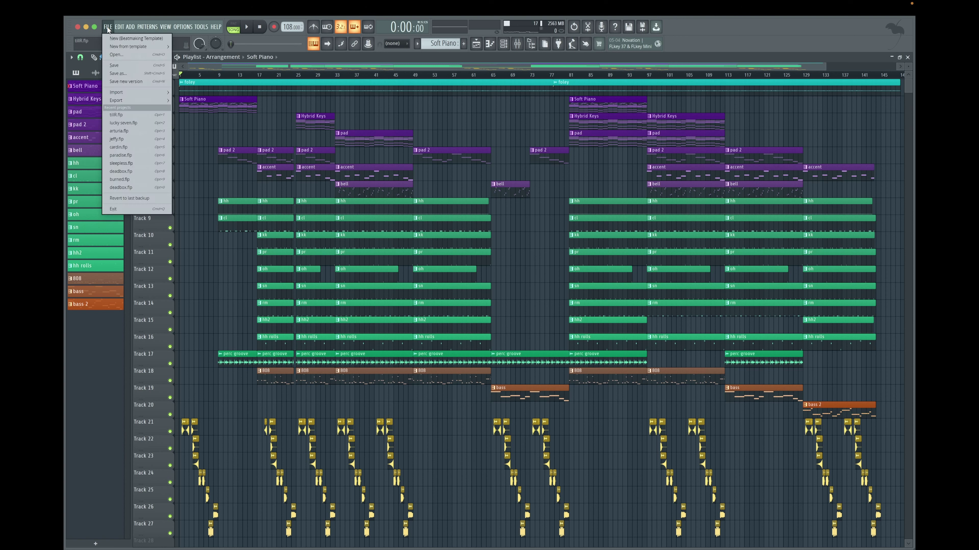
mouse_move(131, 100)
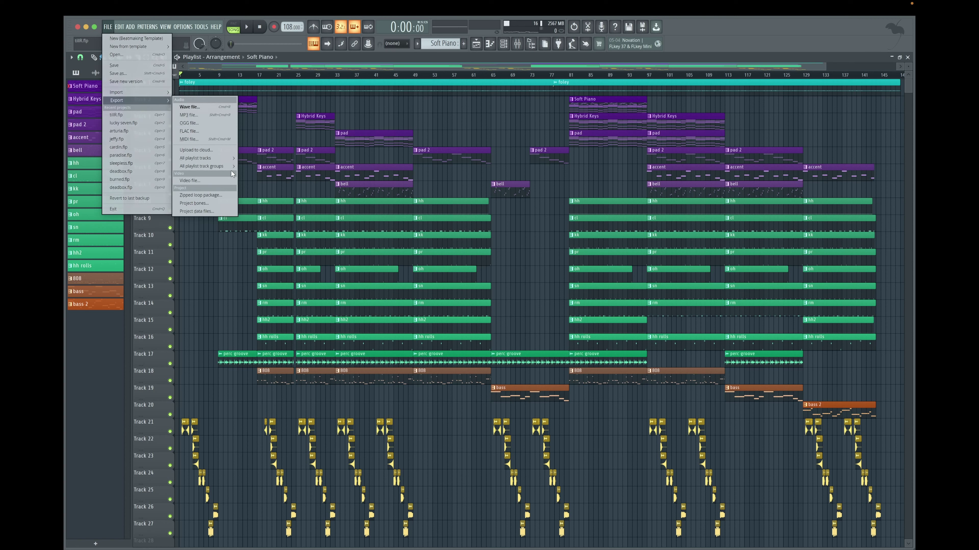
click(194, 196)
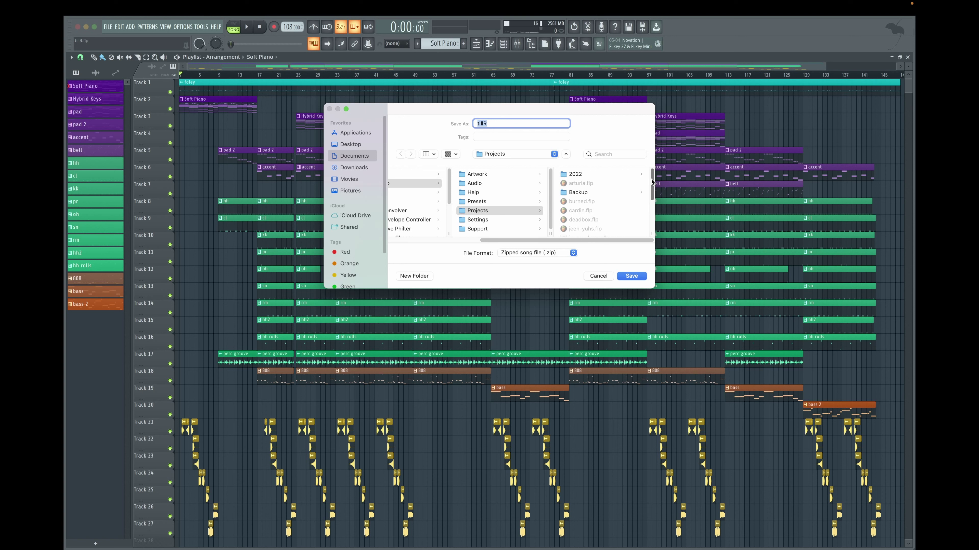
click(575, 174)
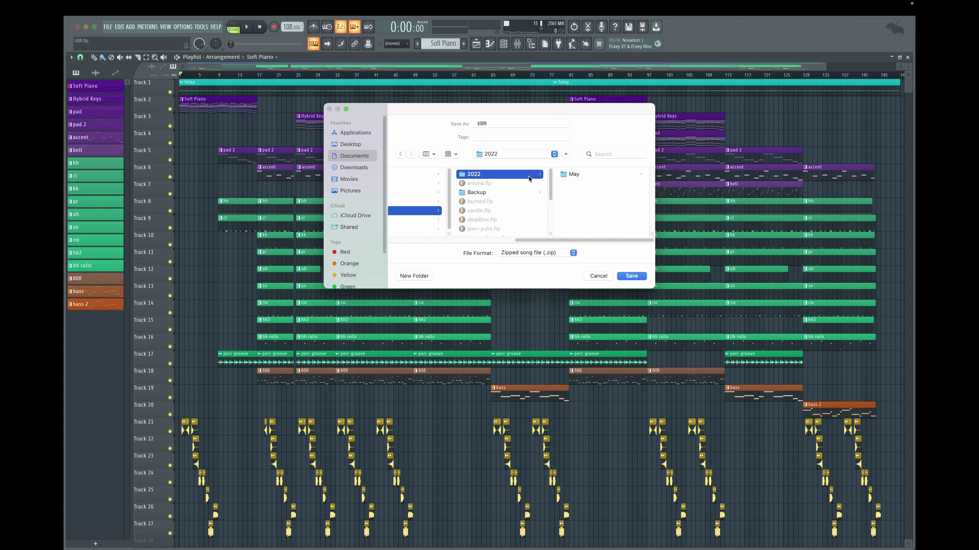
click(577, 174)
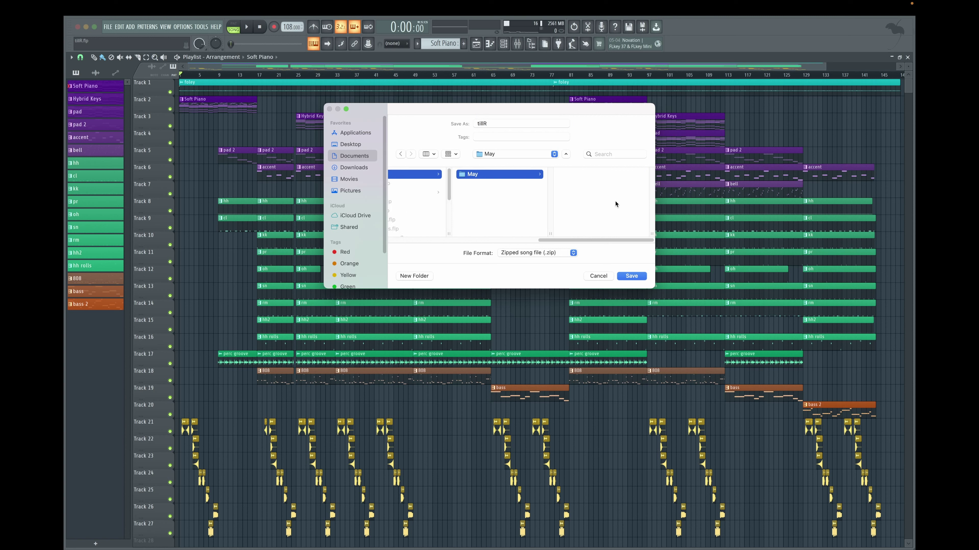
Create a folder named tillR inside May, save the zipped package tillR there, and check the zip file in Finder
click(419, 277)
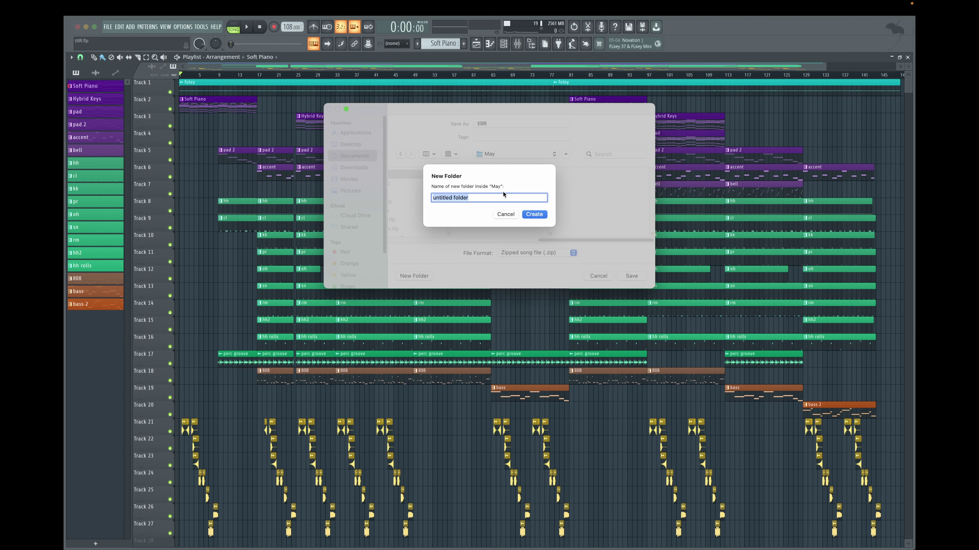
text(tillR)
key(Return)
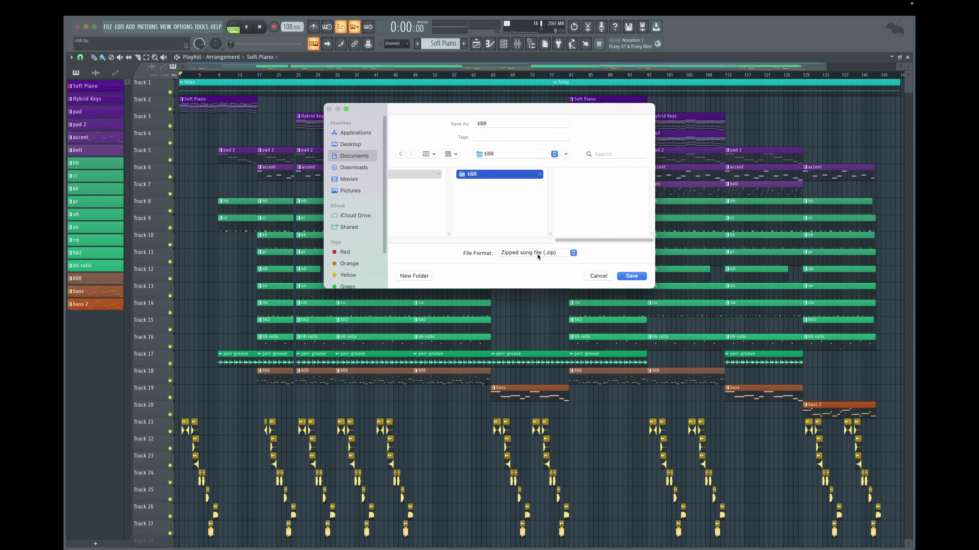
click(644, 277)
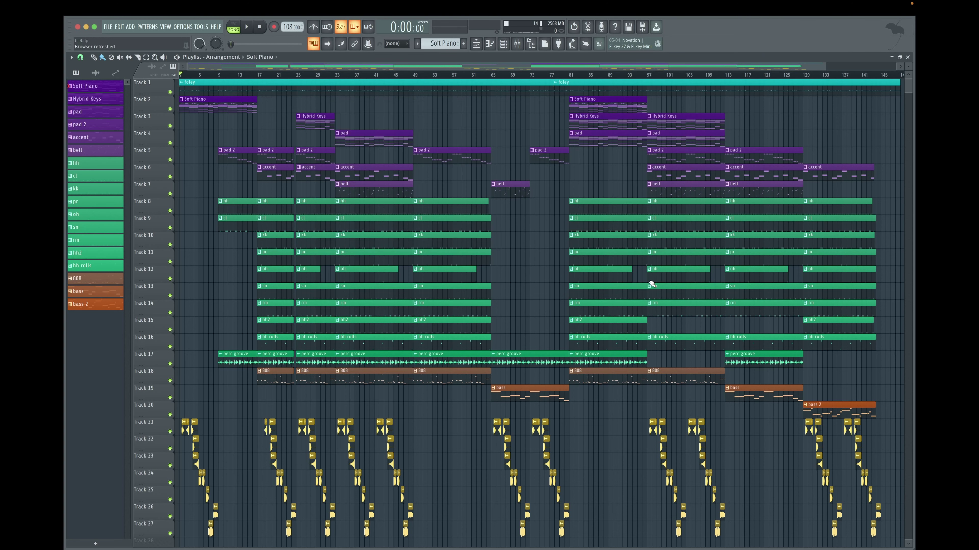
click(177, 528)
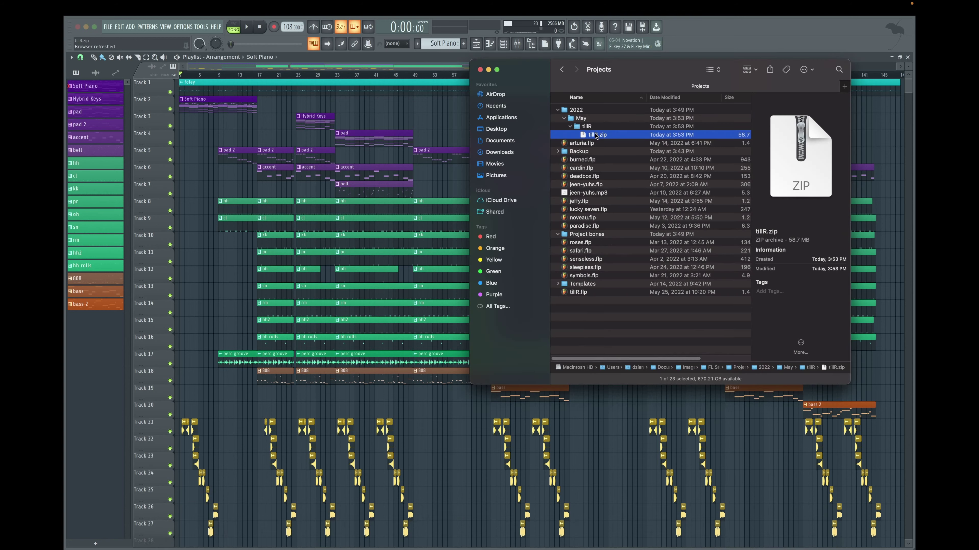
click(341, 211)
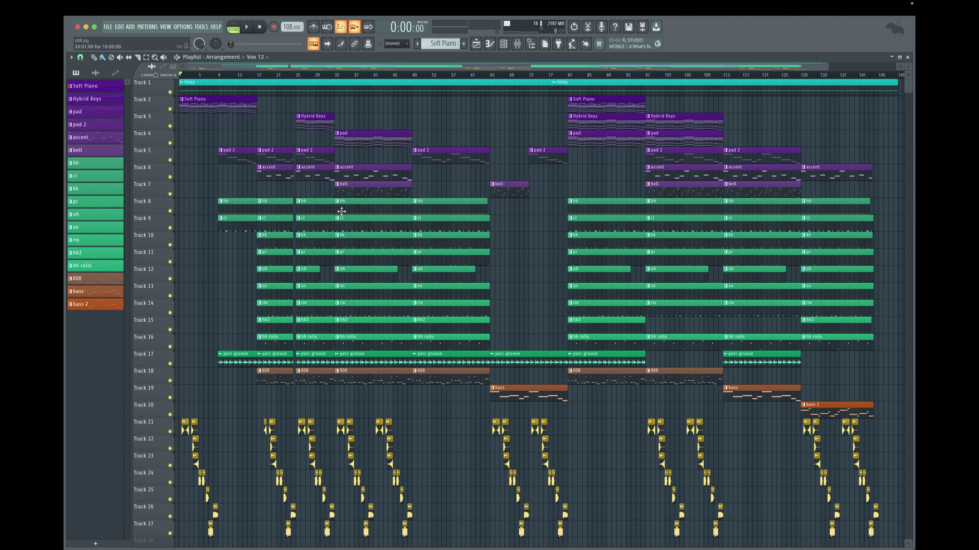
Start a wave file export named tillR into the tillR folder
click(109, 27)
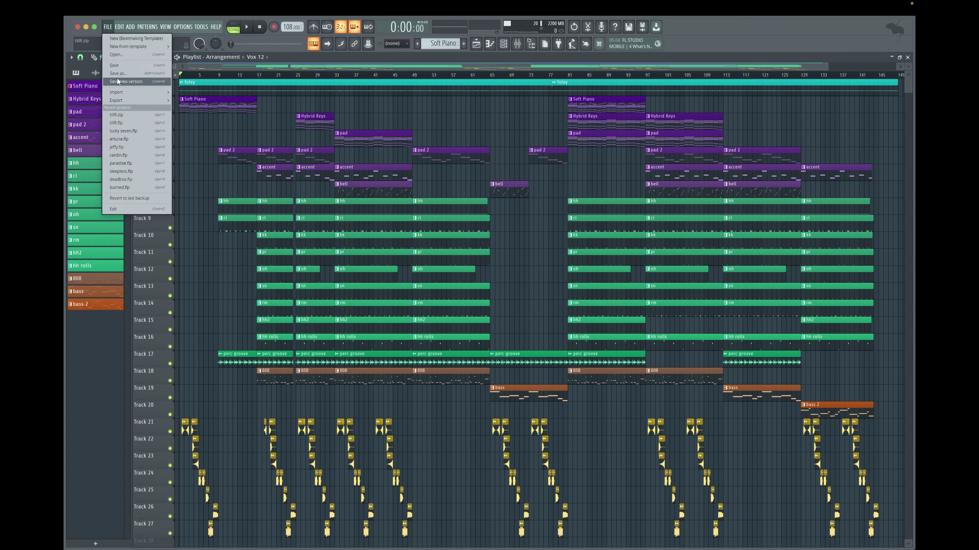
mouse_move(135, 102)
click(209, 108)
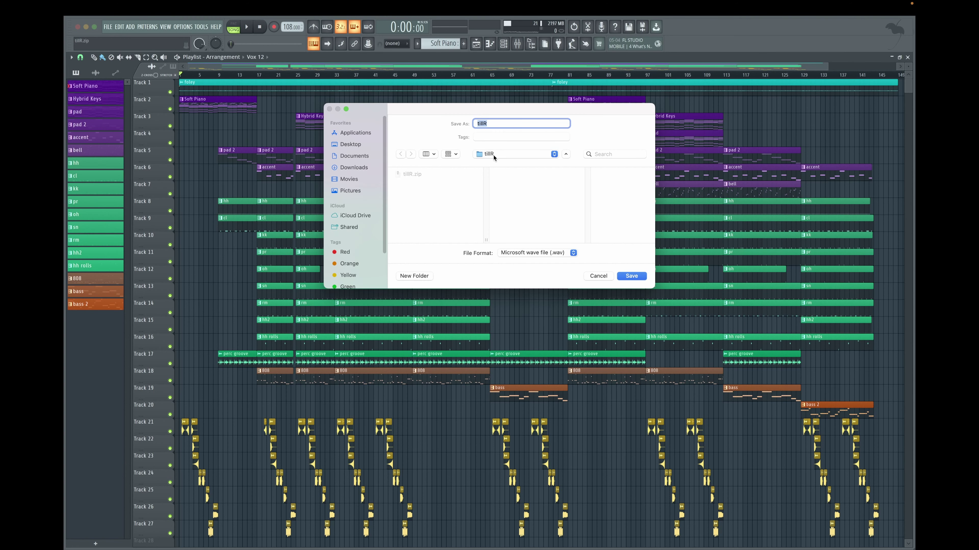
click(638, 276)
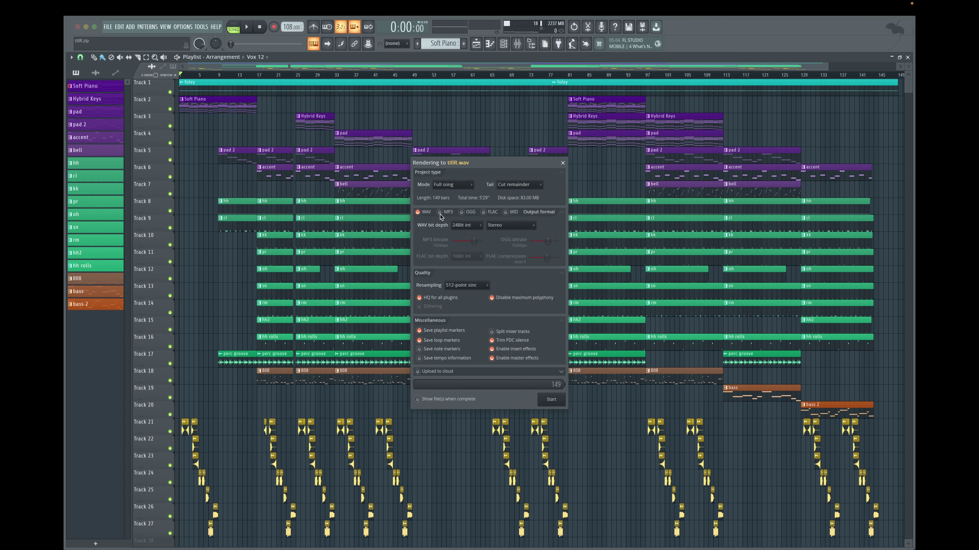
Keep the WAV bit depth at 24Bit int and choose 512-point sinc resampling for the render
click(466, 225)
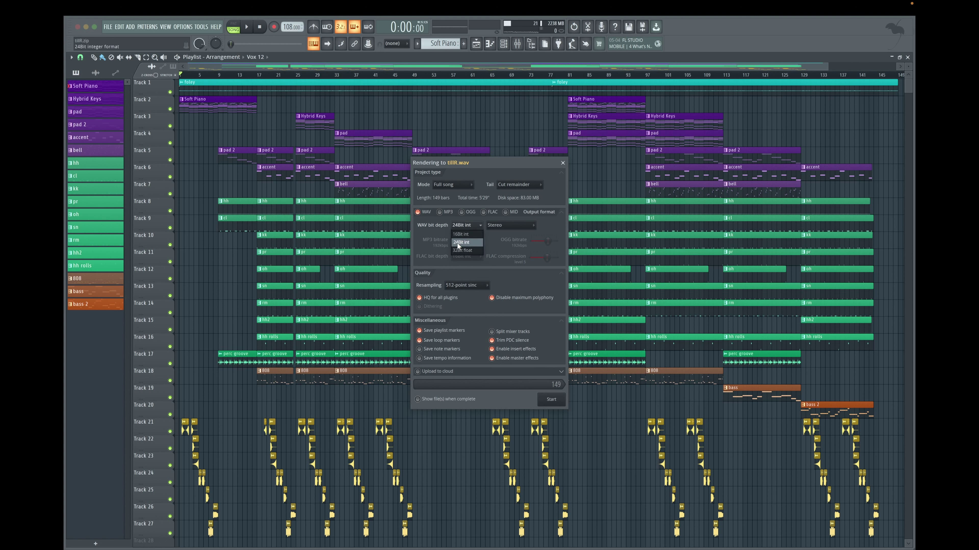
click(517, 219)
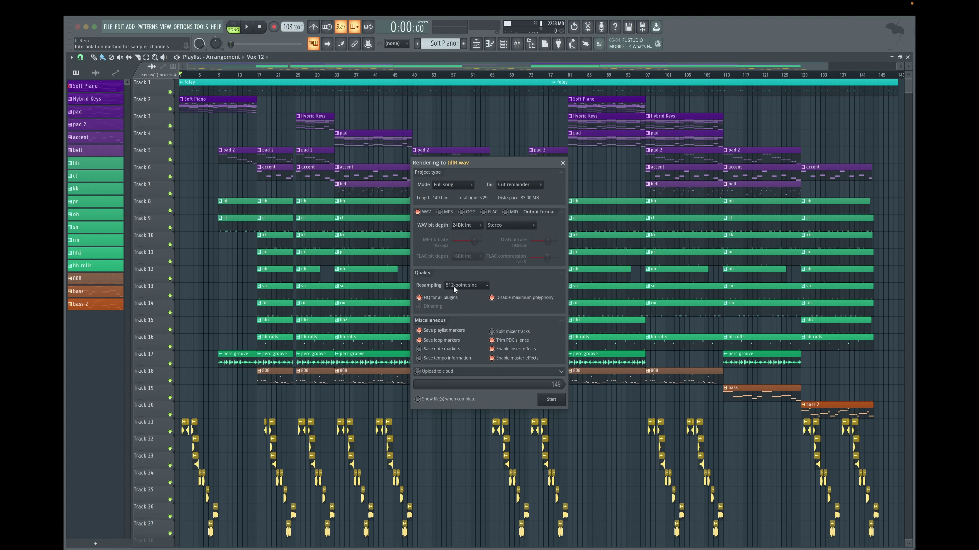
click(454, 286)
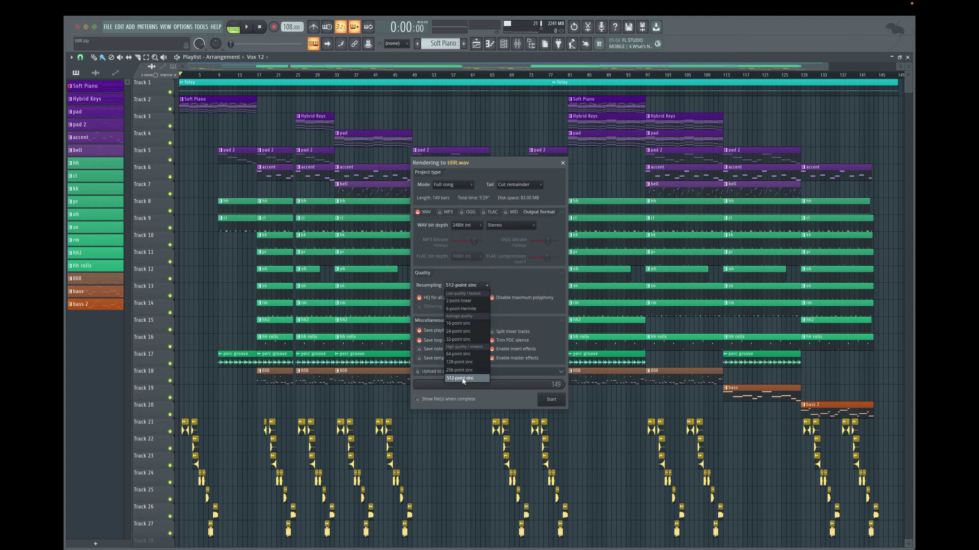
click(473, 379)
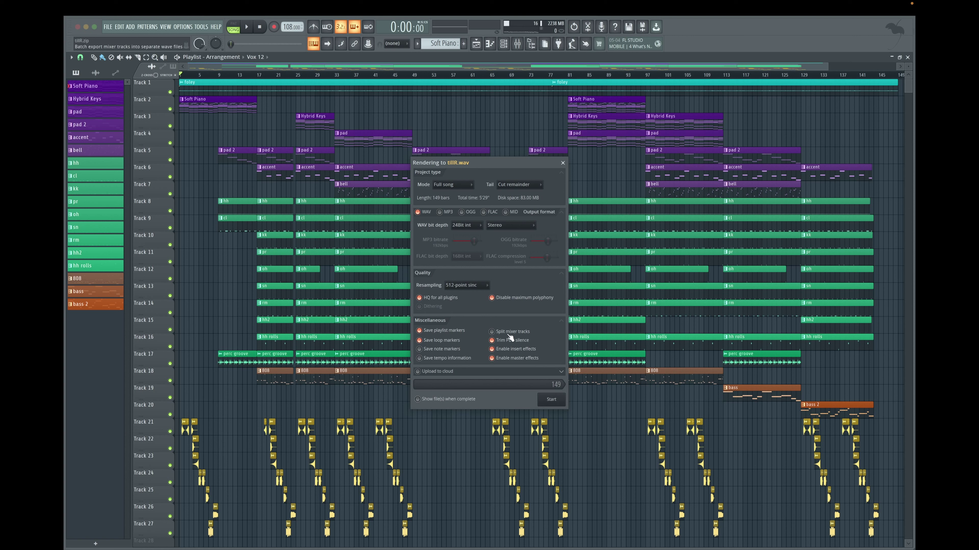
Enable splitting of mixer tracks, disable insert effects, and start rendering the stems
click(493, 332)
click(492, 349)
click(551, 400)
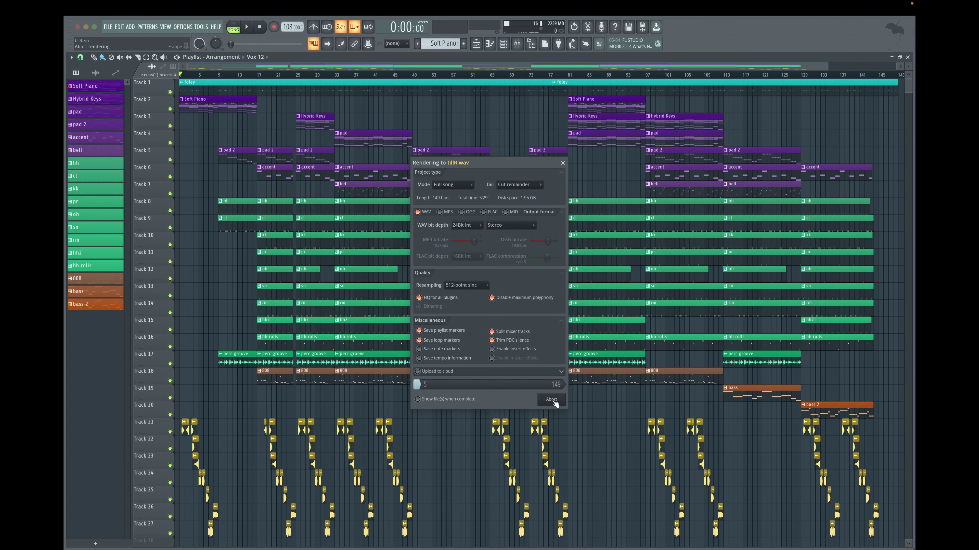
In Finder, create a folder named dry inside the tillR folder and move all the rendered WAV stems into it
mouse_move(206, 535)
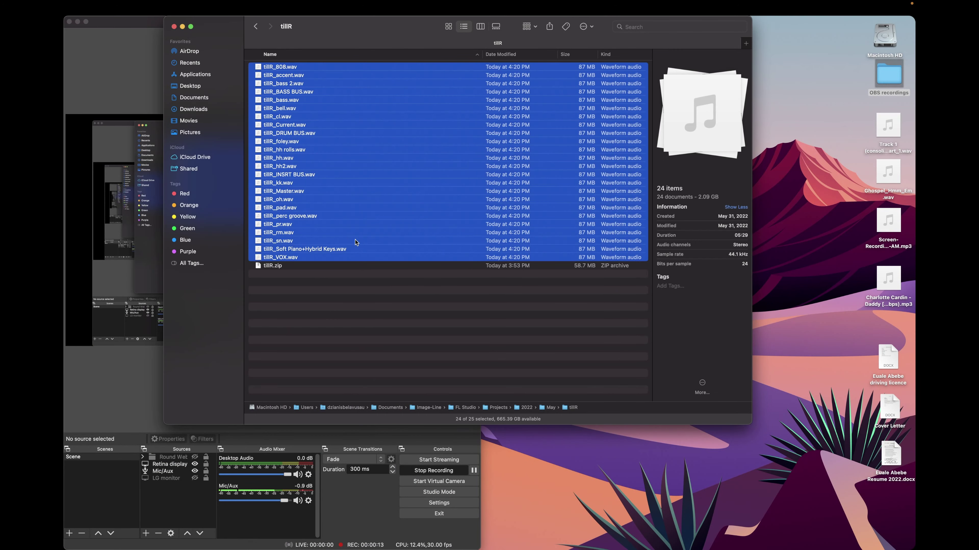
drag(280, 63, 356, 257)
right_click(333, 312)
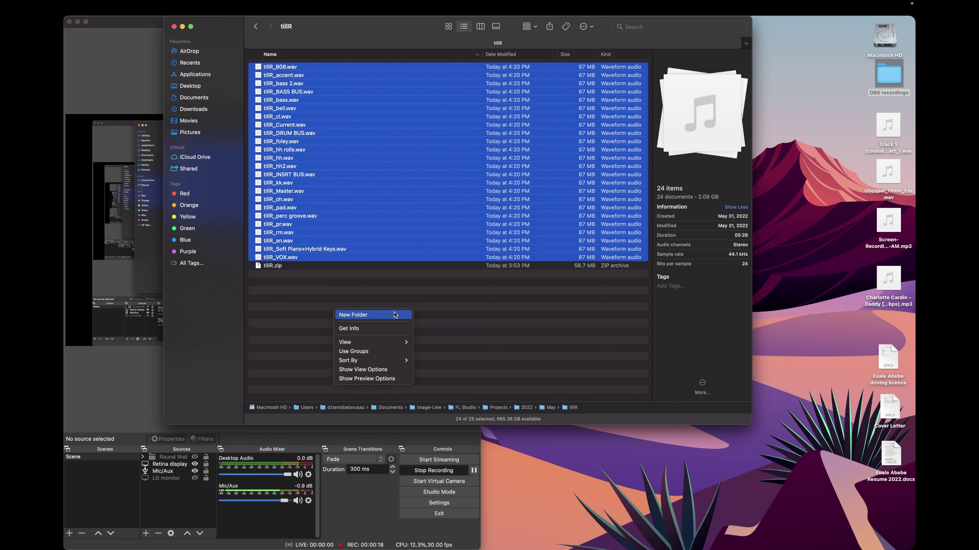
click(395, 314)
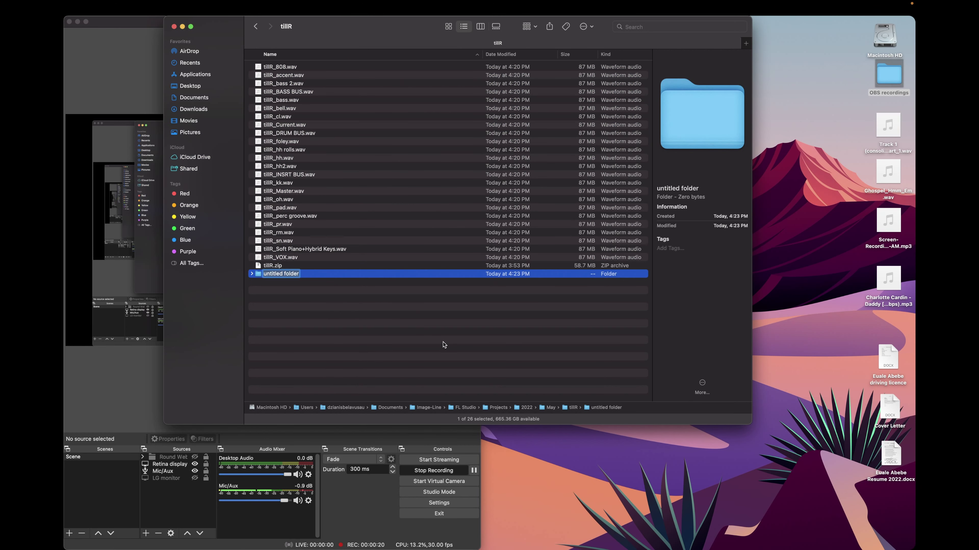
text(dry)
key(Return)
shift+click(282, 76)
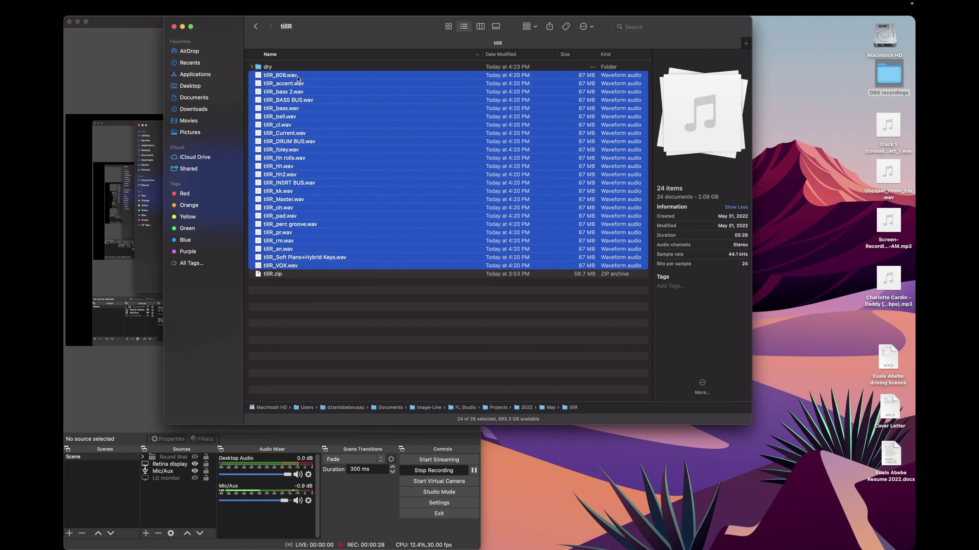
drag(304, 77, 267, 68)
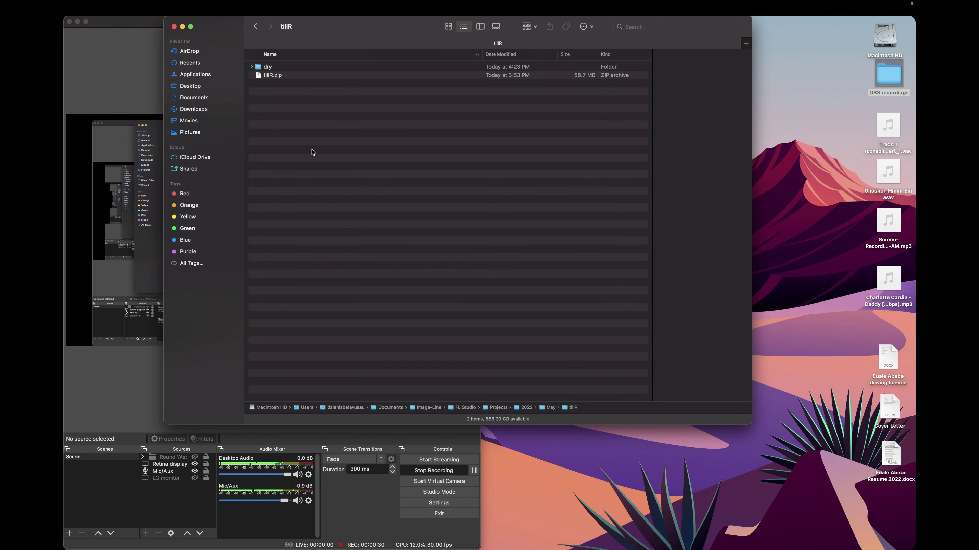
Create a folder named wet inside the tillR folder
right_click(312, 140)
click(346, 148)
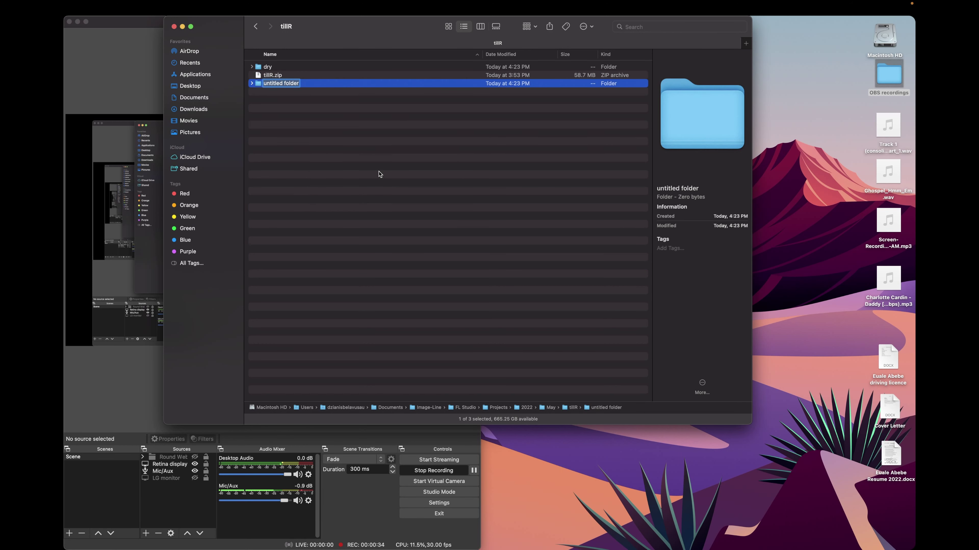
text(wet)
key(Return)
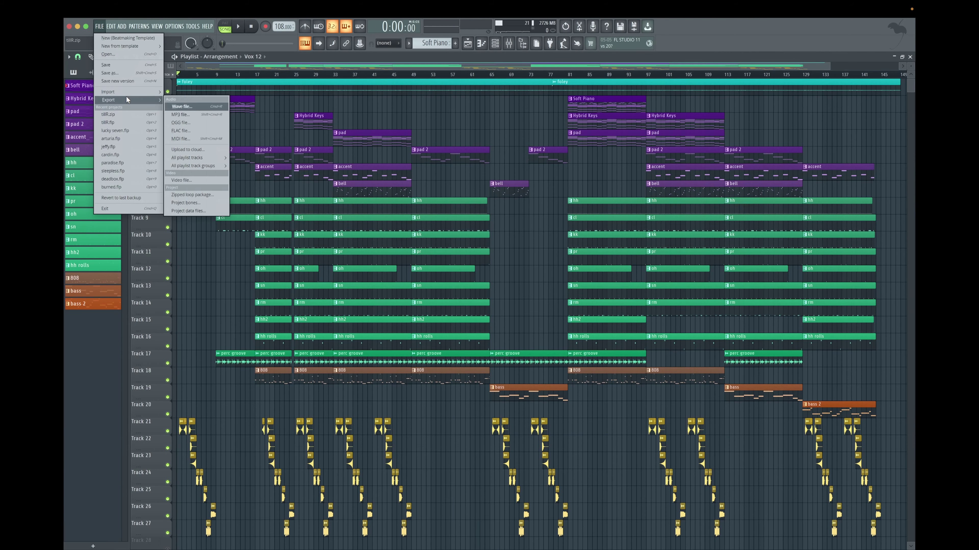
Export the song as a wave file named tillR into the wet folder, enabling insert effects for the stem render
click(182, 106)
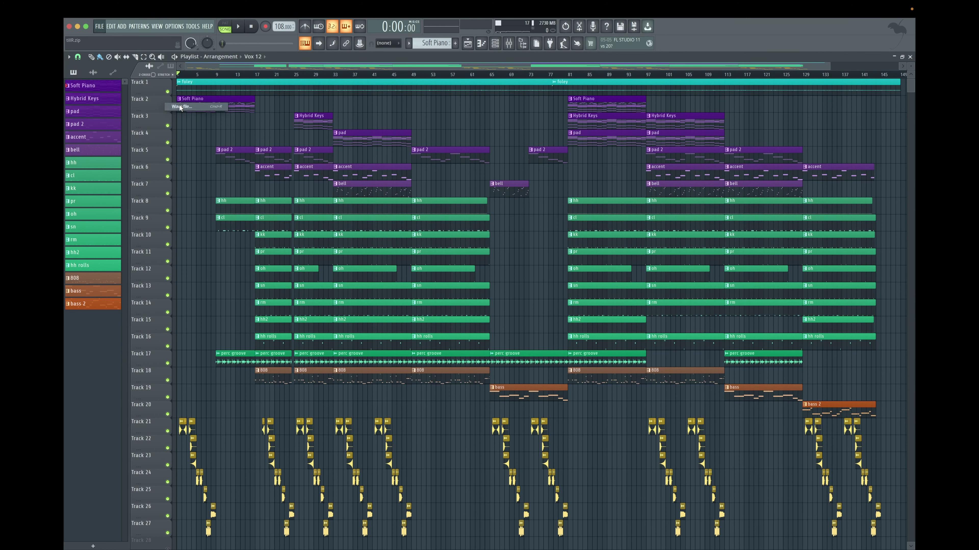
click(402, 193)
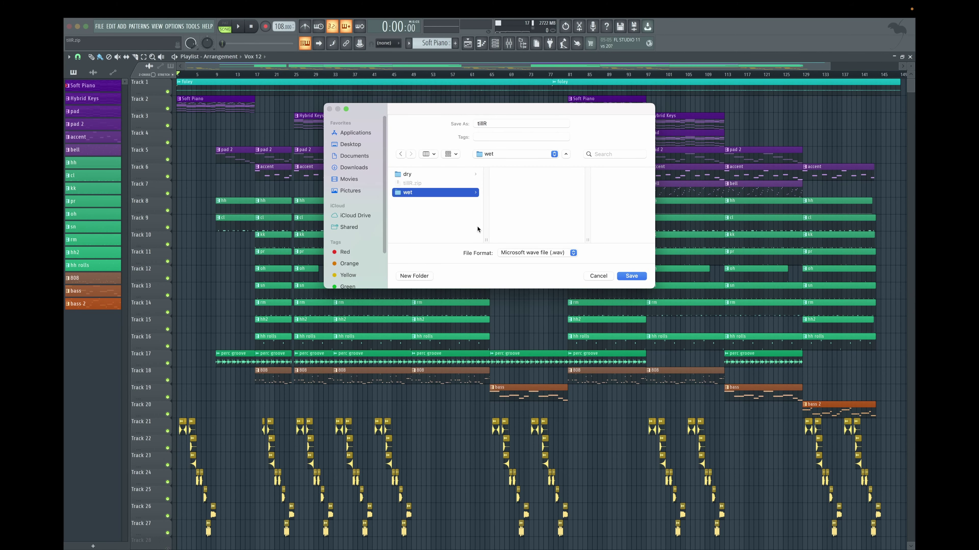
click(631, 277)
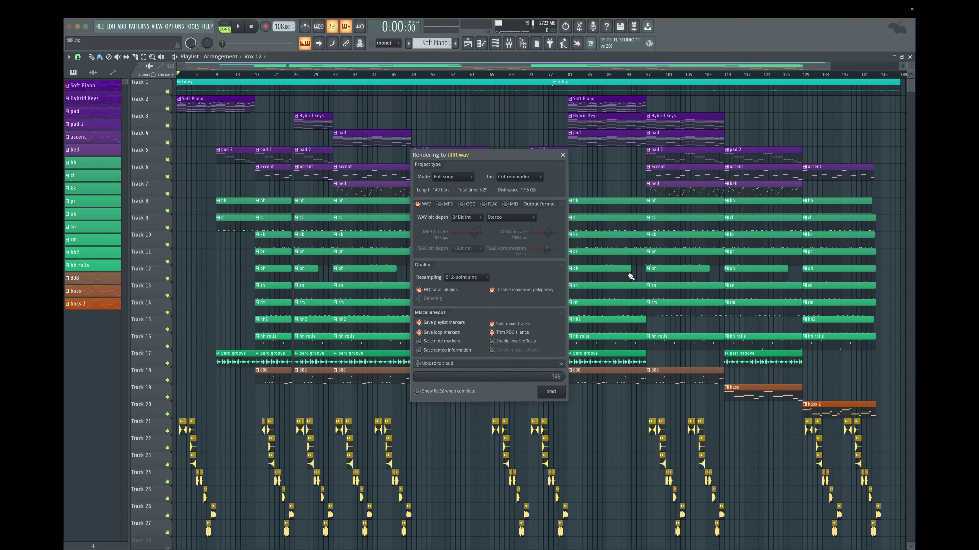
click(493, 341)
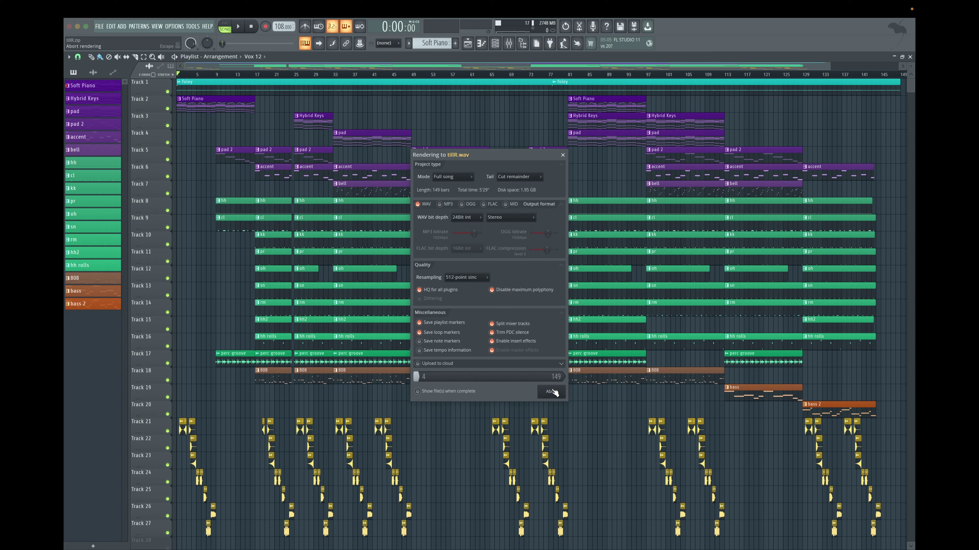
click(551, 391)
Start an MP3 export named tillR into the tillR folder
click(100, 26)
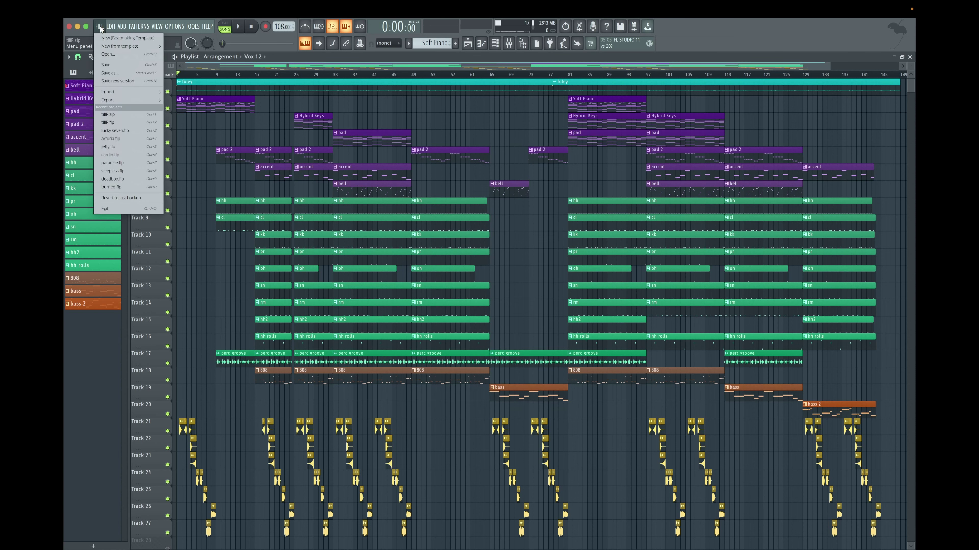
mouse_move(141, 104)
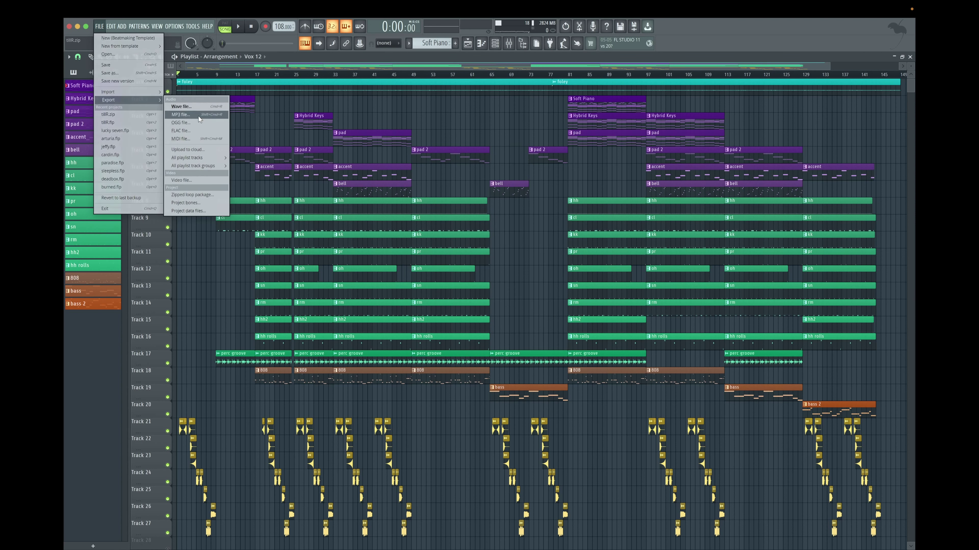
click(180, 114)
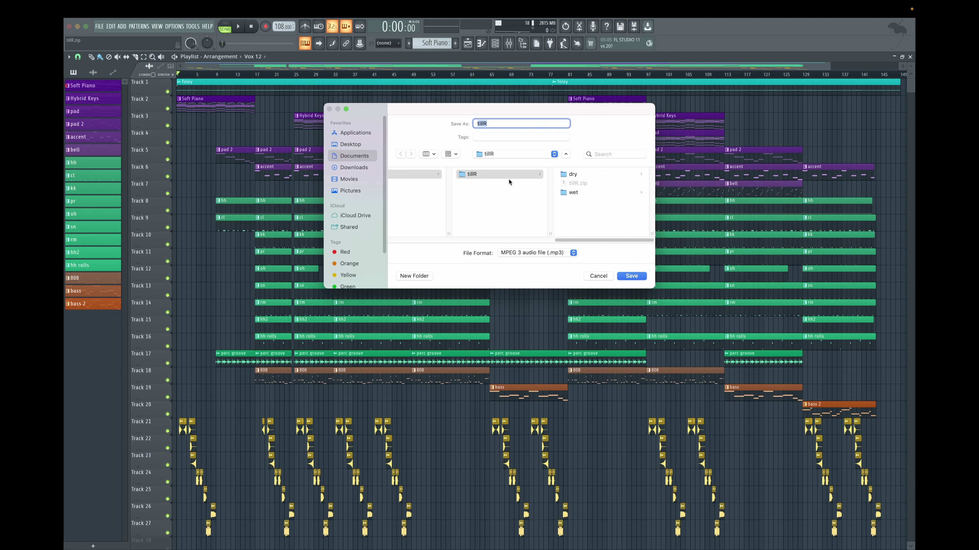
click(634, 276)
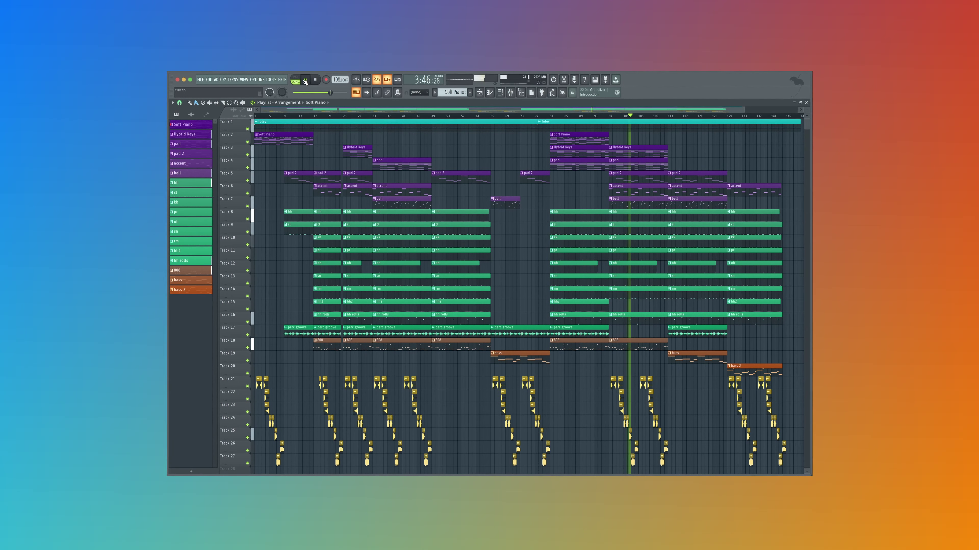
Save the project
key(ctrl+s)
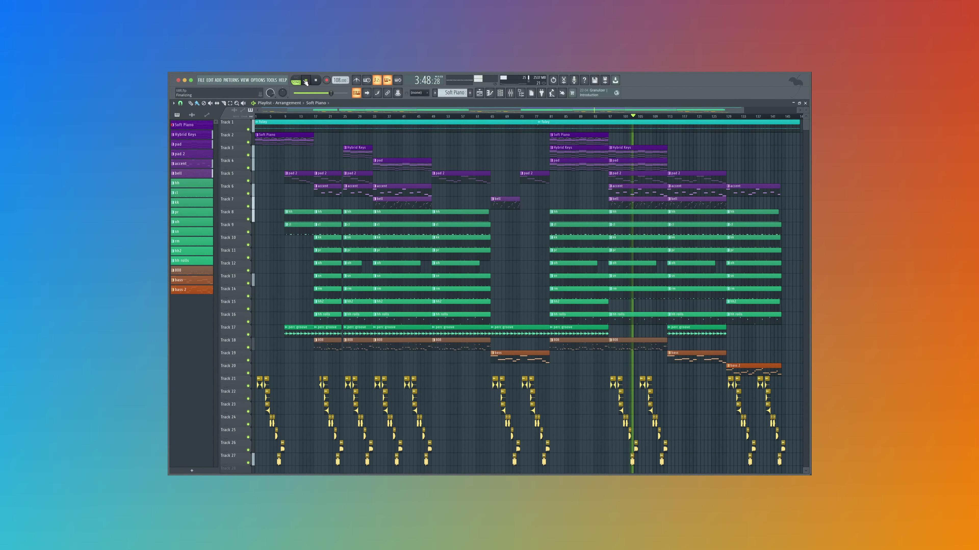